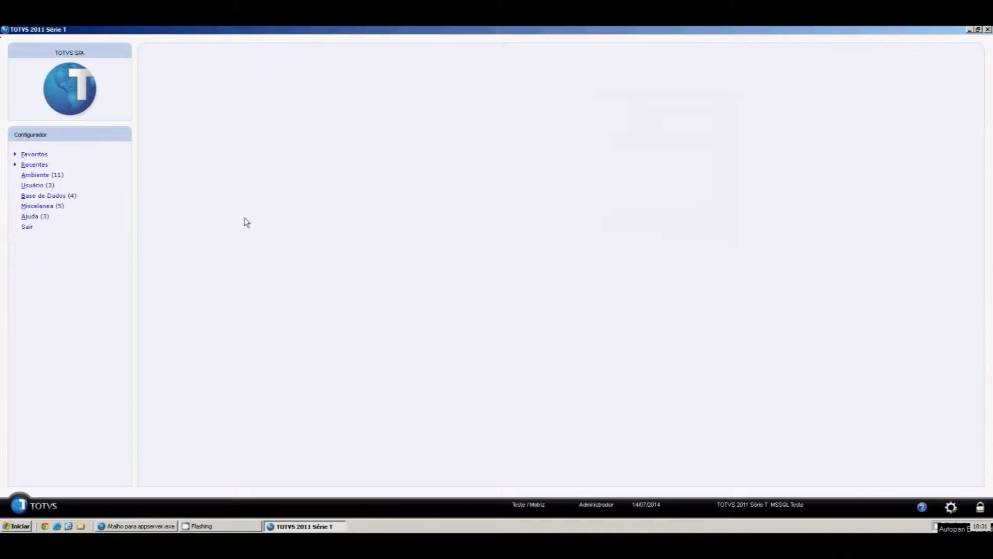
Expand the database section of the Configurador main menu
click(96, 195)
Open the database manager and show Empresa Teste's Dicionário de Dados table list
click(92, 207)
click(94, 227)
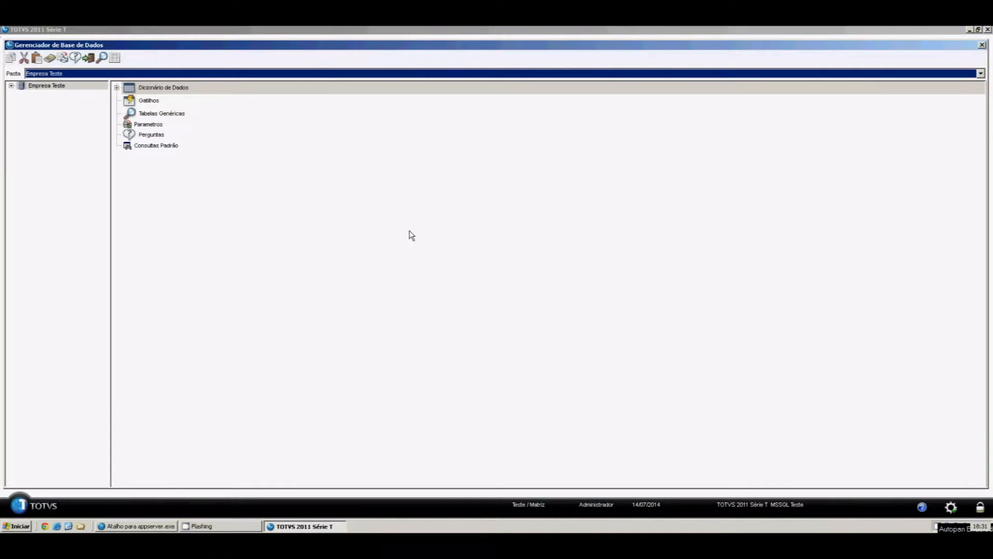
click(10, 86)
click(49, 96)
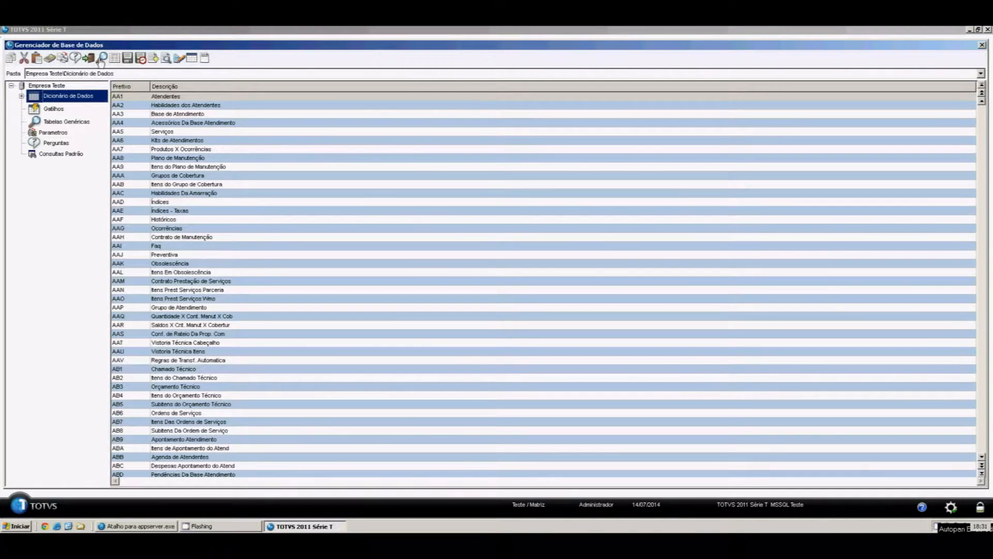
Search the dictionary for ZA0 and open the Tabela de Testes definition
click(72, 101)
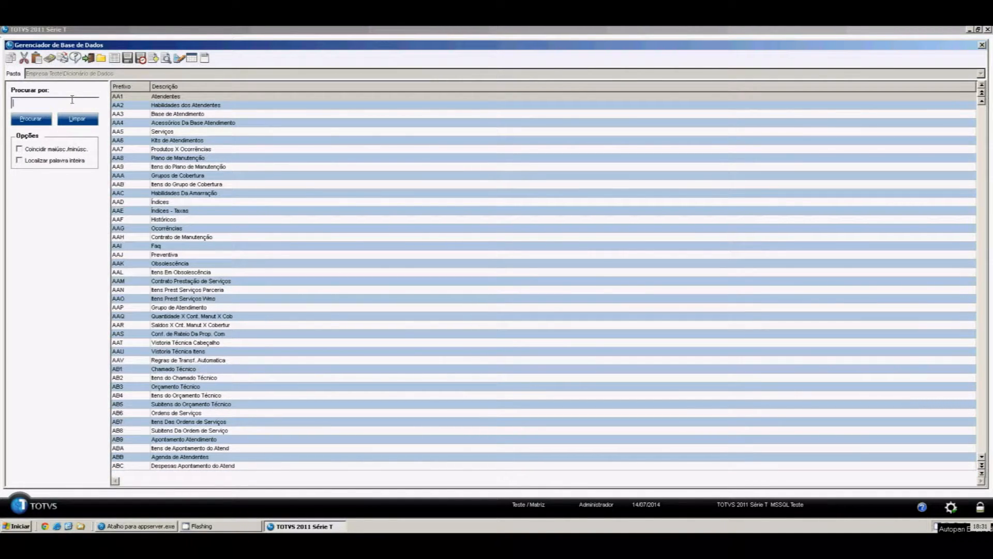
text(Z)
click(31, 119)
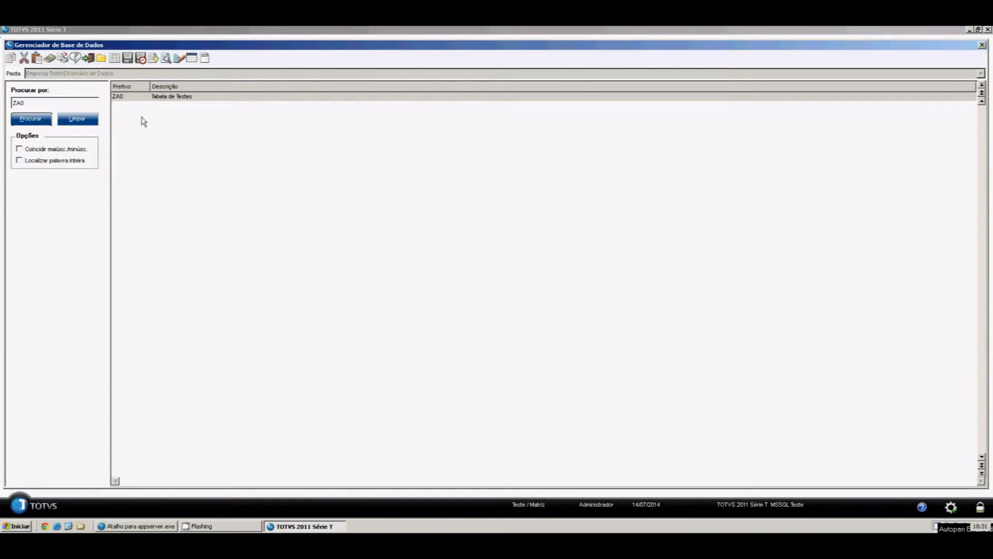
click(182, 98)
click(167, 59)
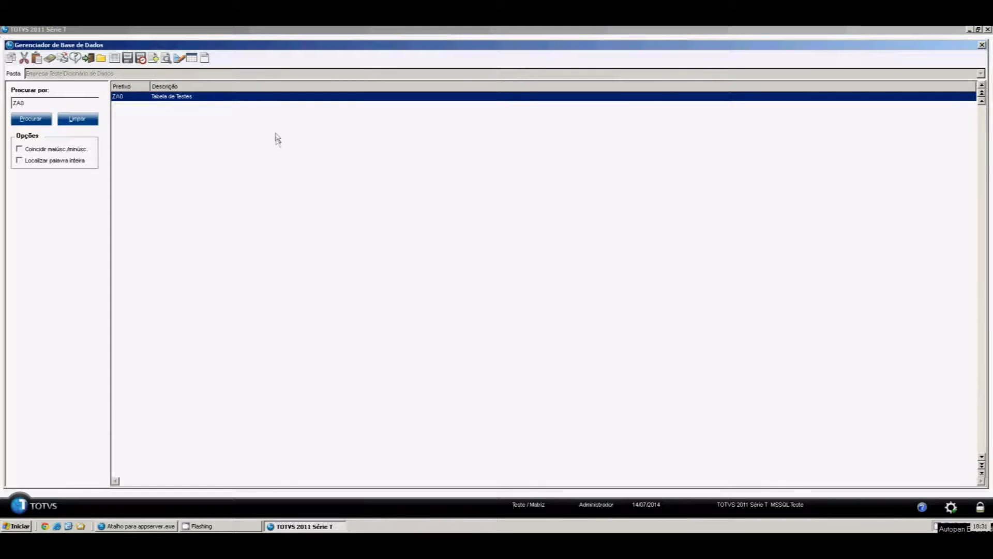
click(323, 202)
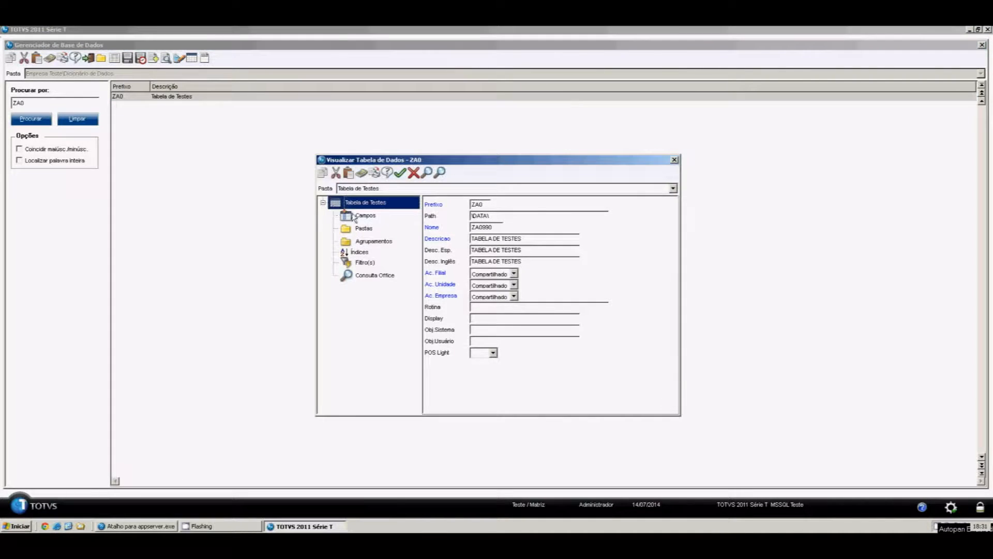
Review ZA0's fields: ZA0_FILIAL, ZA0_CODIGO, ZA0_NOME and ZA0_NASCTO
click(355, 215)
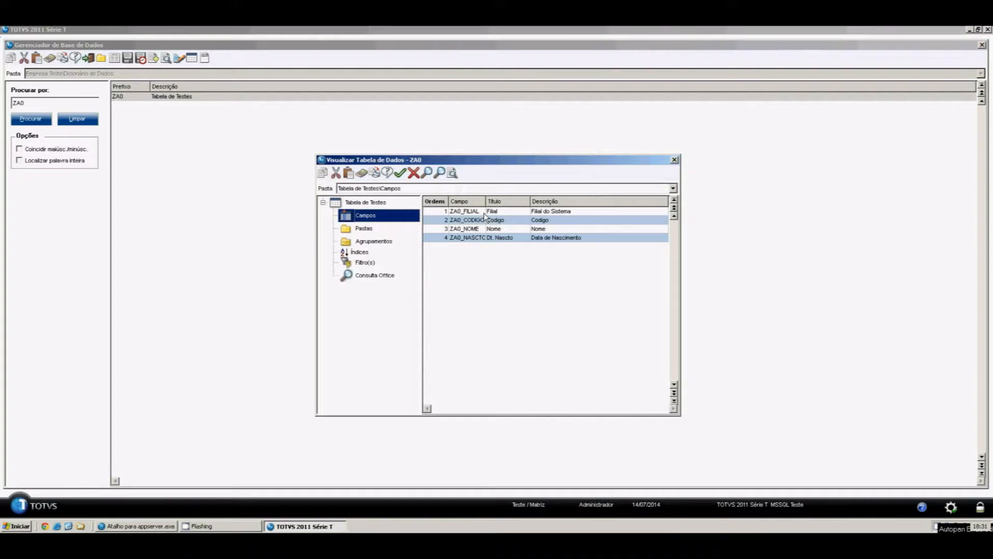
click(484, 213)
click(479, 223)
click(476, 229)
click(476, 238)
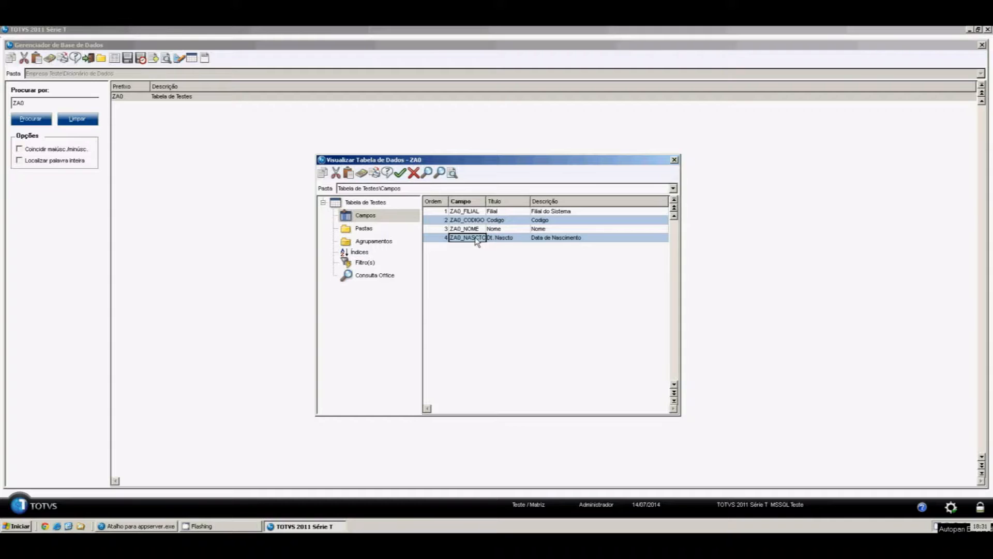
Inspect ZA0_CODIGO's default initializer on its Opções tab, then close the field properties
click(476, 220)
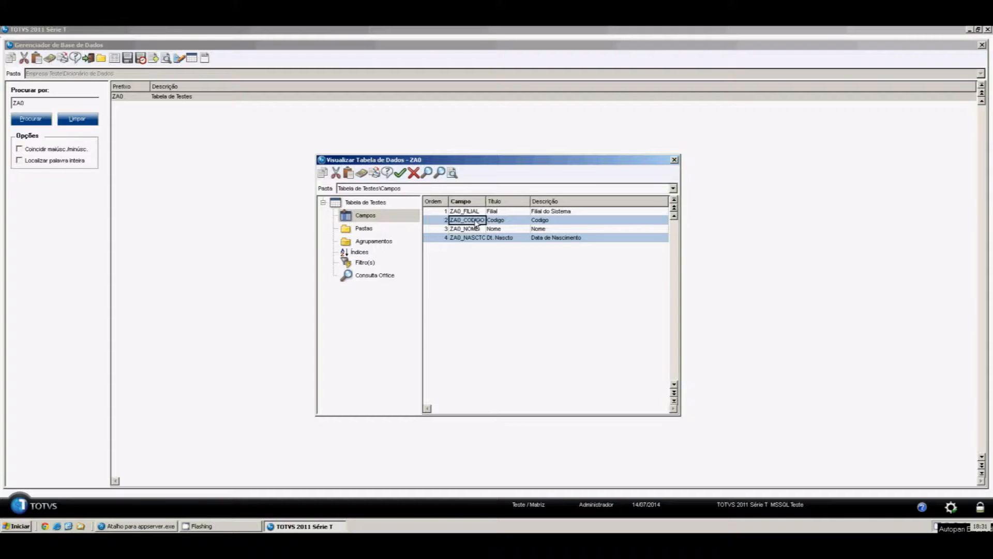
click(452, 174)
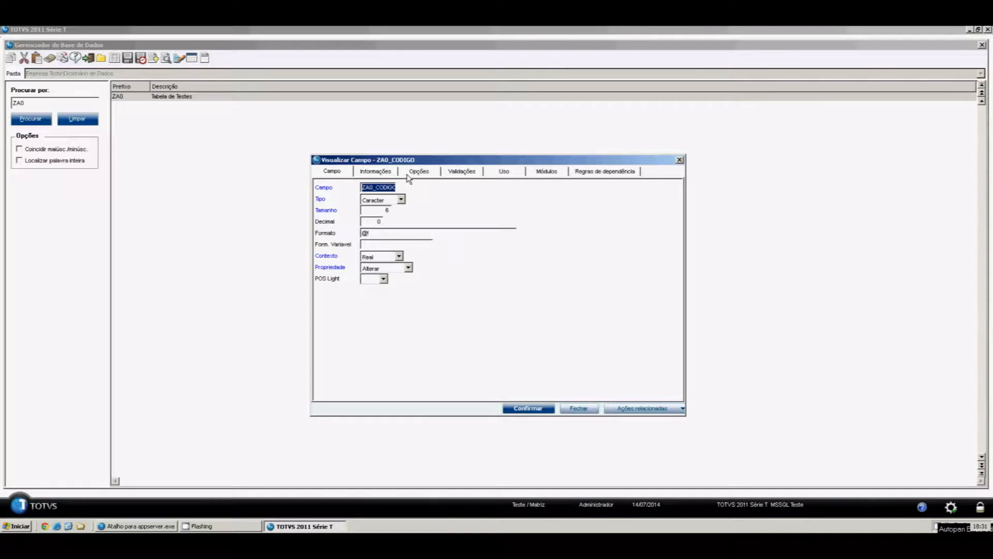
click(412, 175)
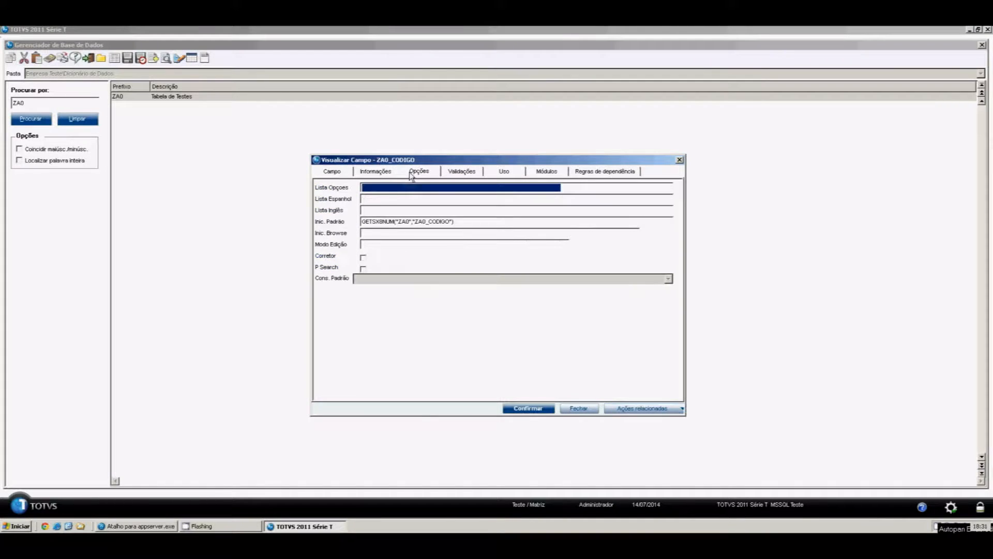
click(465, 225)
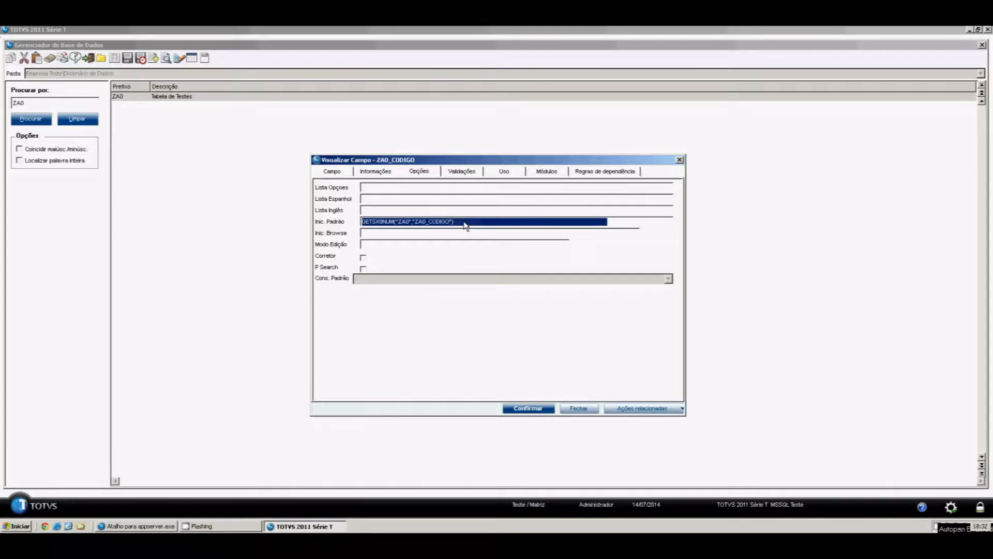
click(575, 409)
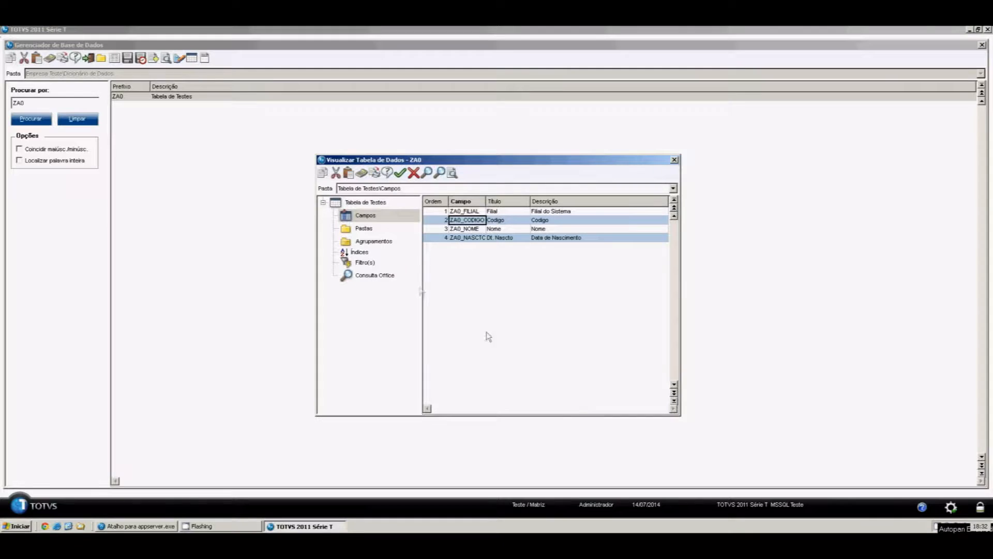
Review the ZA0_FILIAL+ZA0_CODIGO Codigo index, then close the table and database manager
click(371, 255)
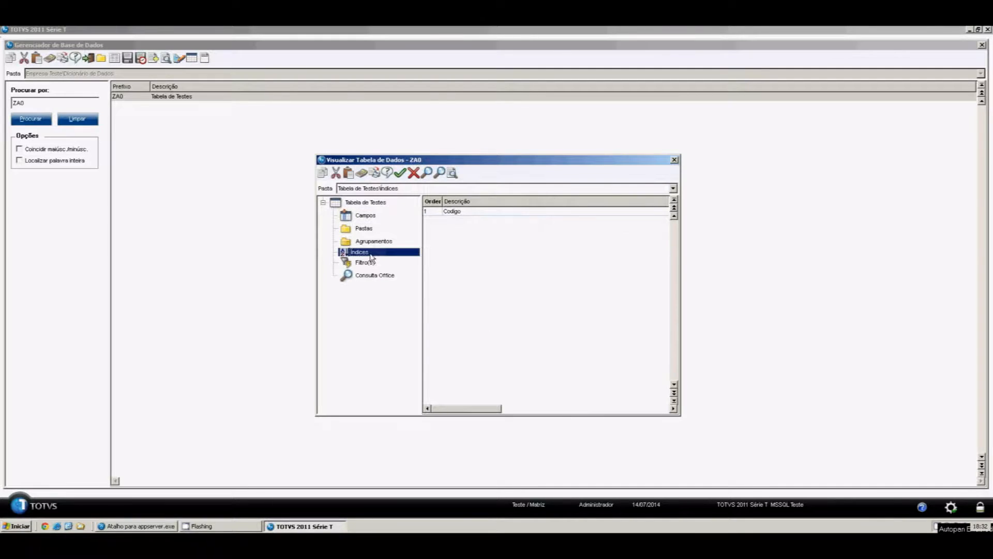
click(441, 214)
click(440, 173)
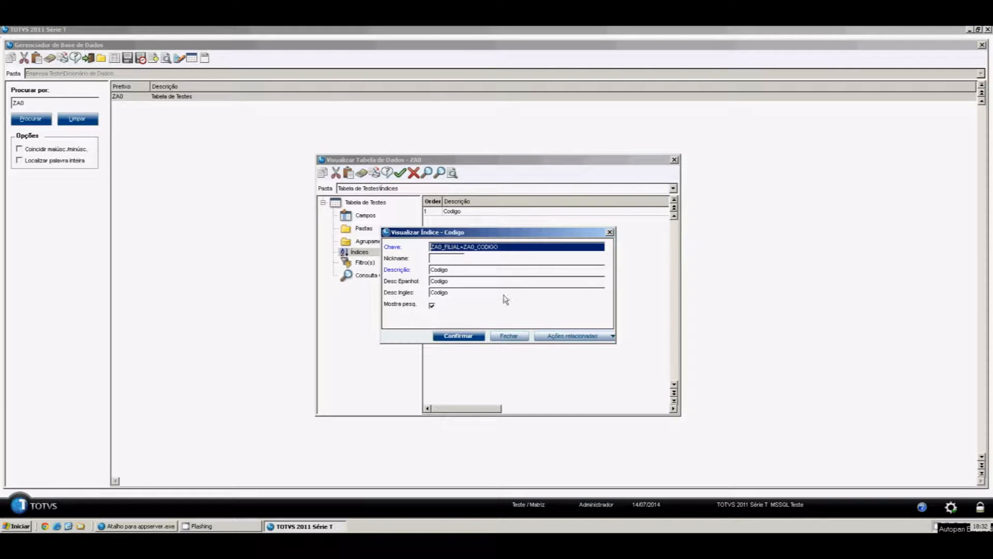
click(519, 337)
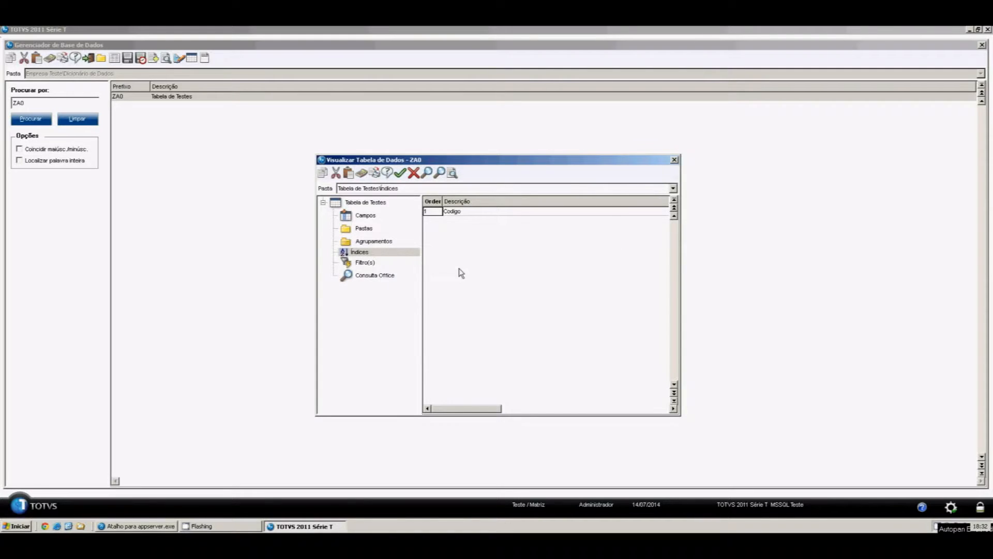
click(414, 173)
click(90, 58)
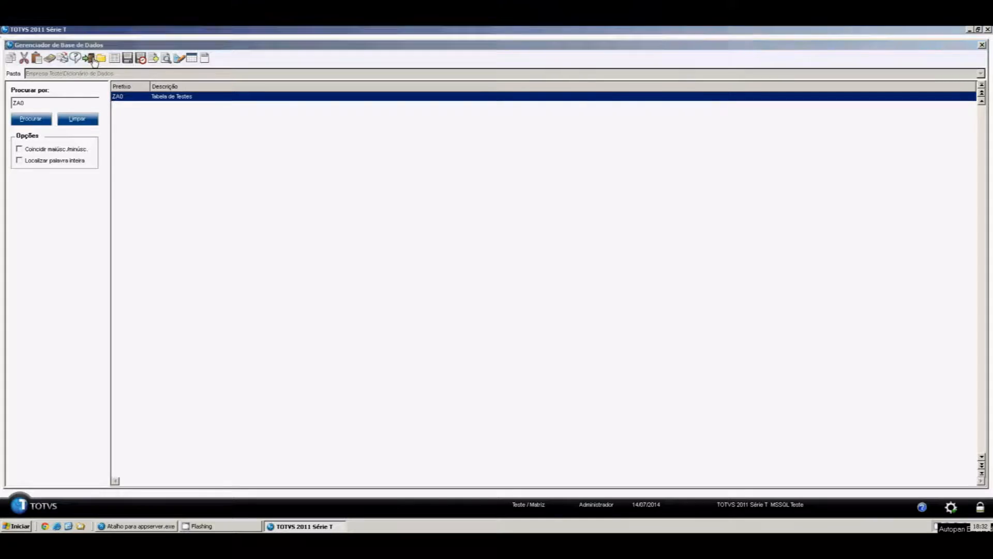
Exit the Configurador via Sair > Finalizar and launch Developer Studio
click(23, 351)
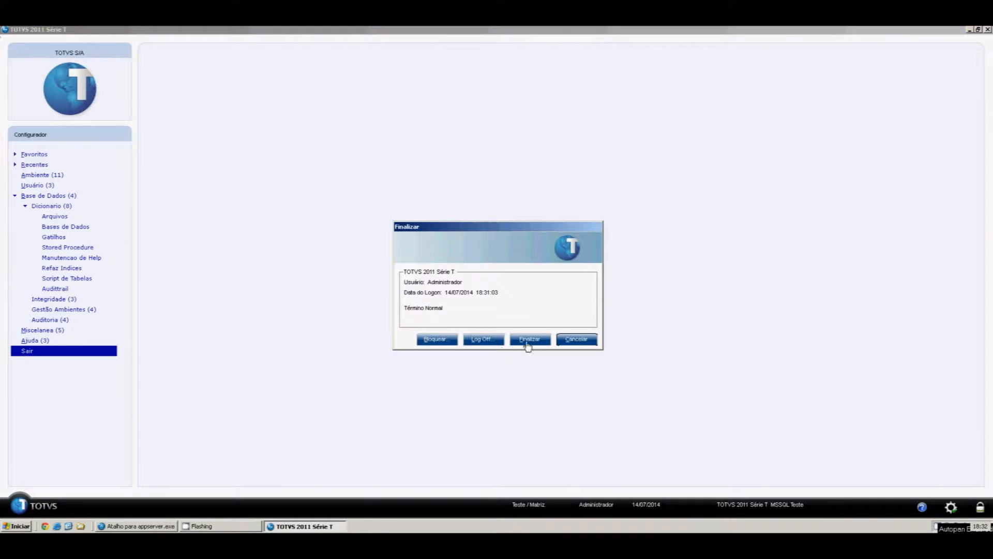
click(529, 341)
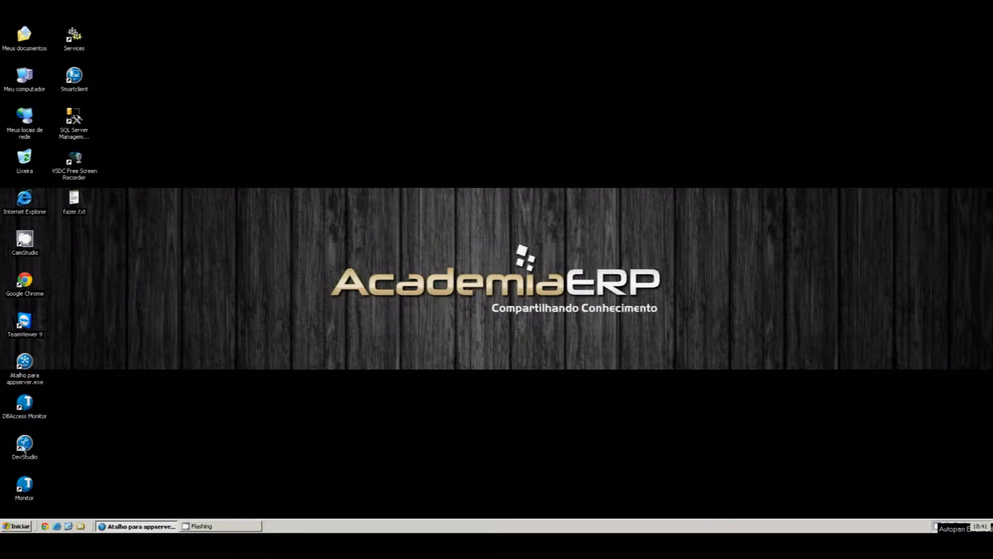
click(20, 453)
double_click(19, 453)
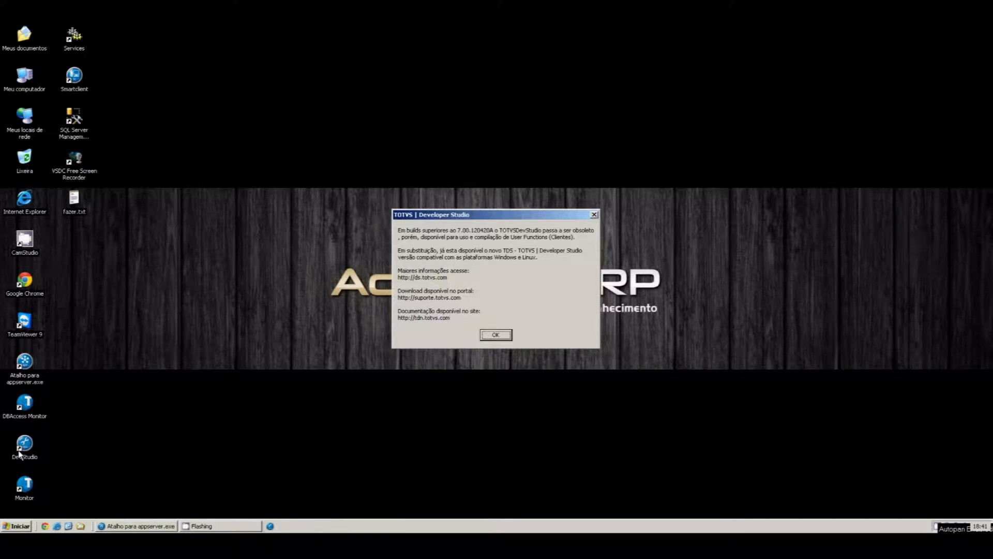
click(495, 336)
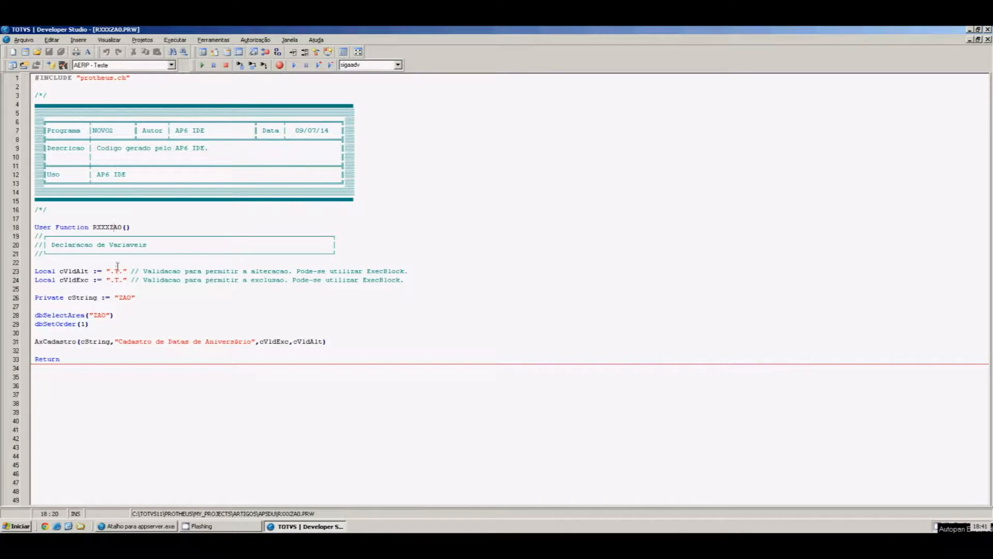
Inspect the ZA0 dbSelectArea code in RXXXZA0.PRW, then minimize Developer Studio
click(122, 298)
click(106, 315)
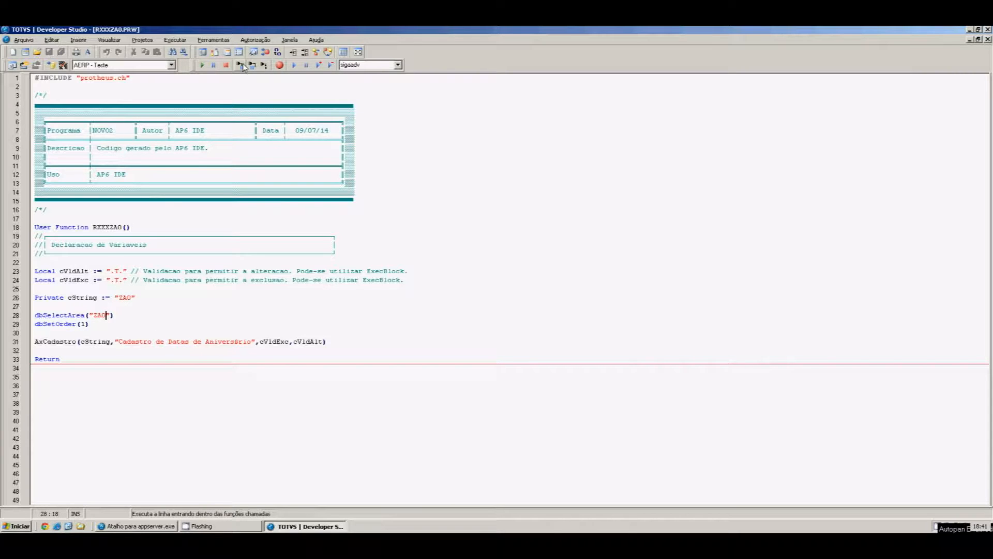
click(213, 40)
click(745, 86)
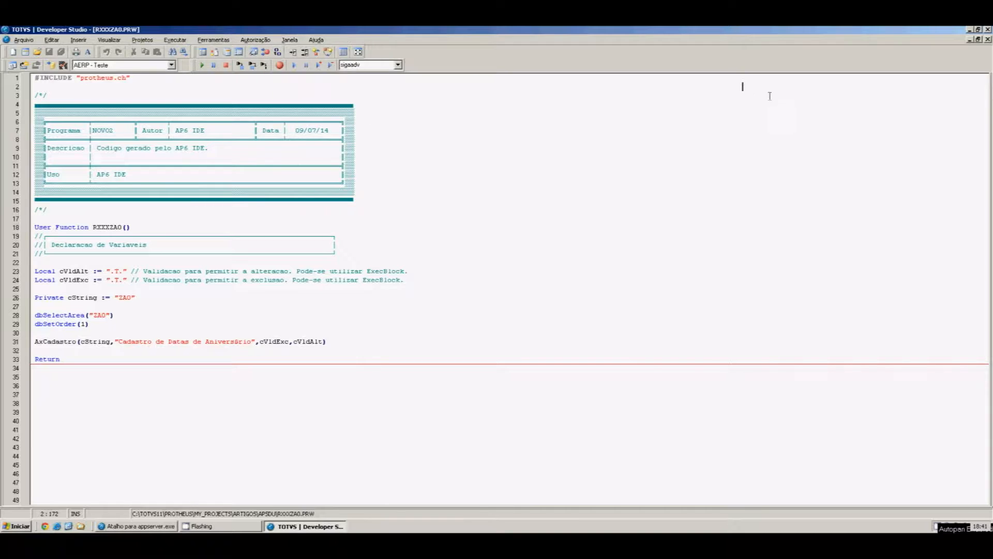
click(971, 30)
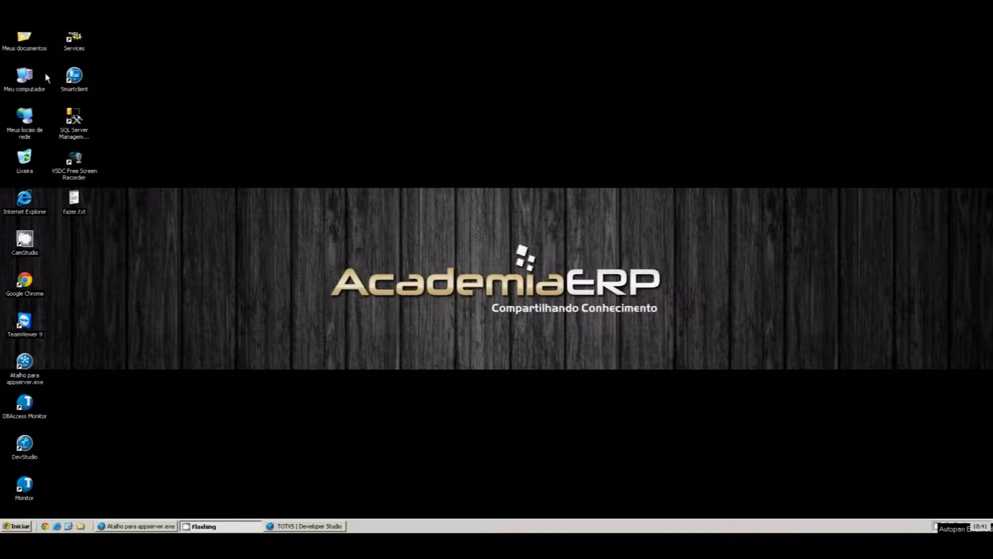
Launch SmartClient and sign in as administrator to environment 02 Compras
click(72, 77)
double_click(72, 77)
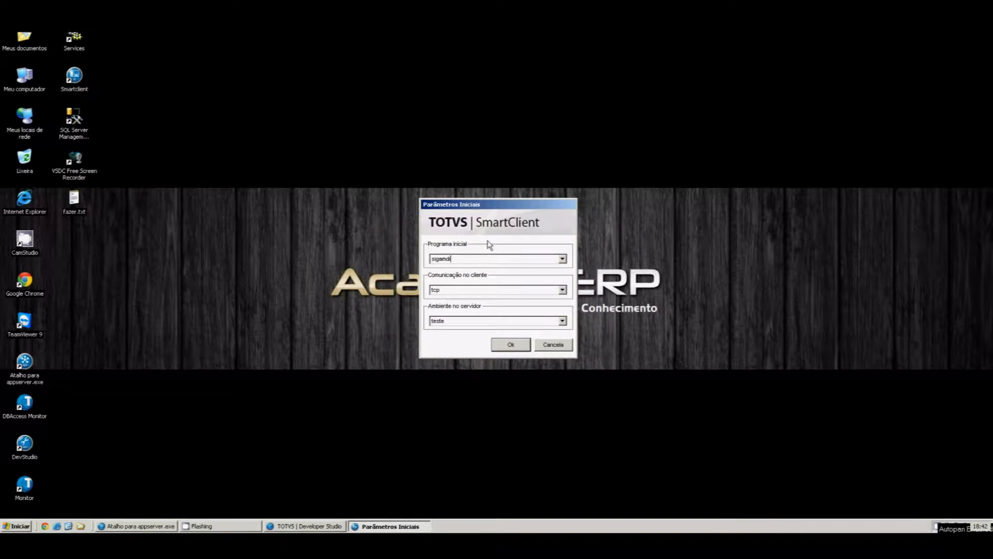
click(499, 344)
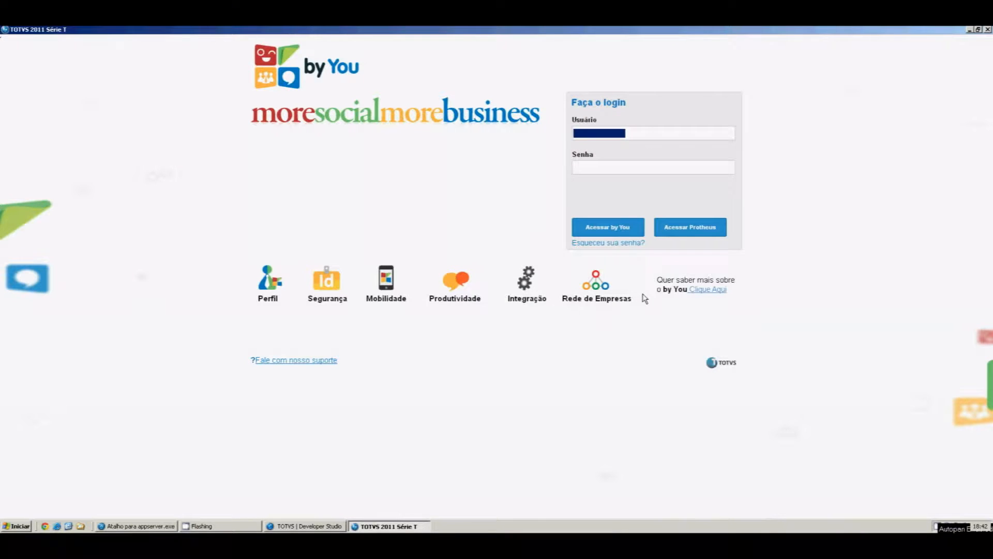
text(admin)
click(661, 227)
click(584, 181)
text(02)
key(Tab)
click(632, 237)
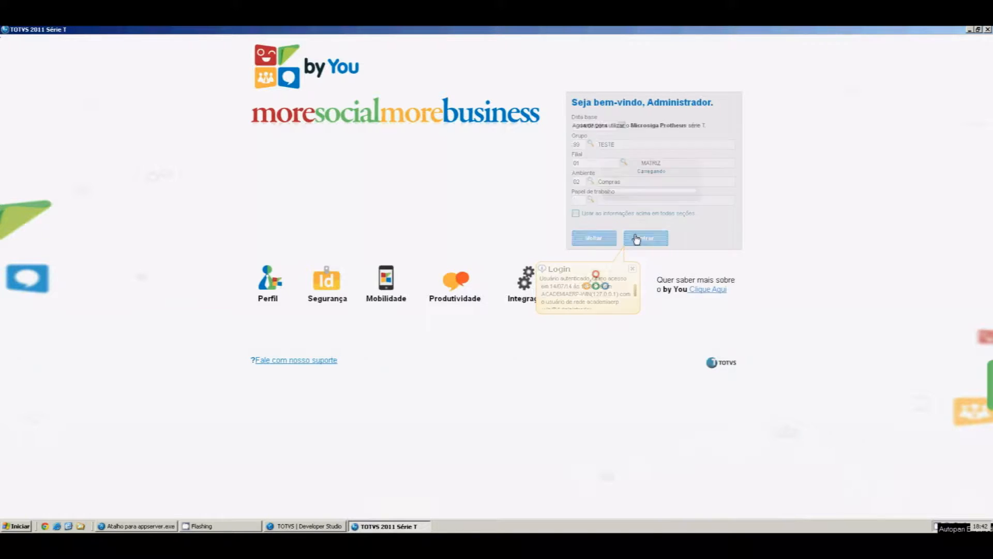
Open Atualizações > Cadastros > Datas de Aniversário and confirm the base date and company
click(55, 197)
click(57, 208)
click(57, 216)
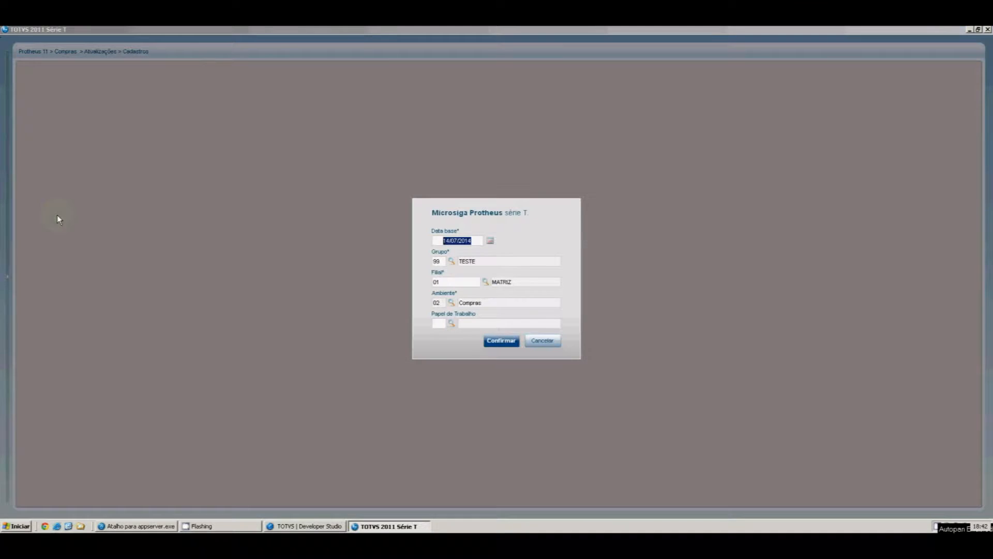
click(515, 345)
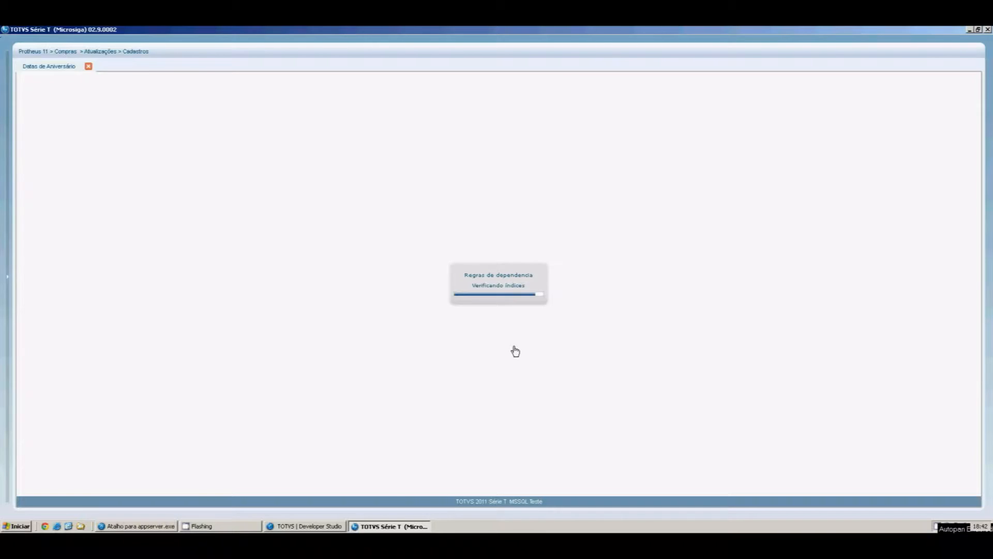
Browse the birthday records from 000002 down to 000009
click(271, 187)
click(271, 192)
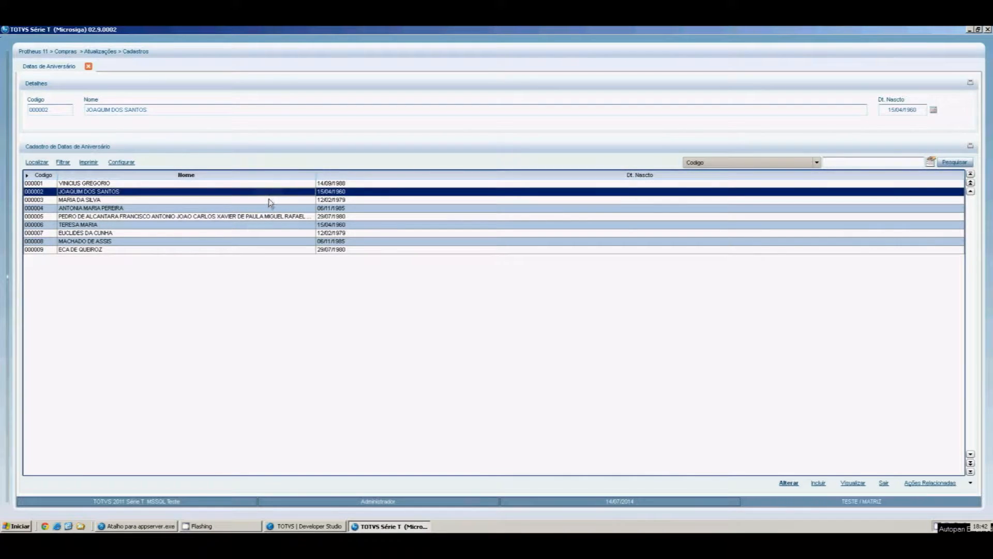
click(270, 201)
click(267, 217)
click(266, 225)
click(266, 233)
click(265, 241)
click(265, 250)
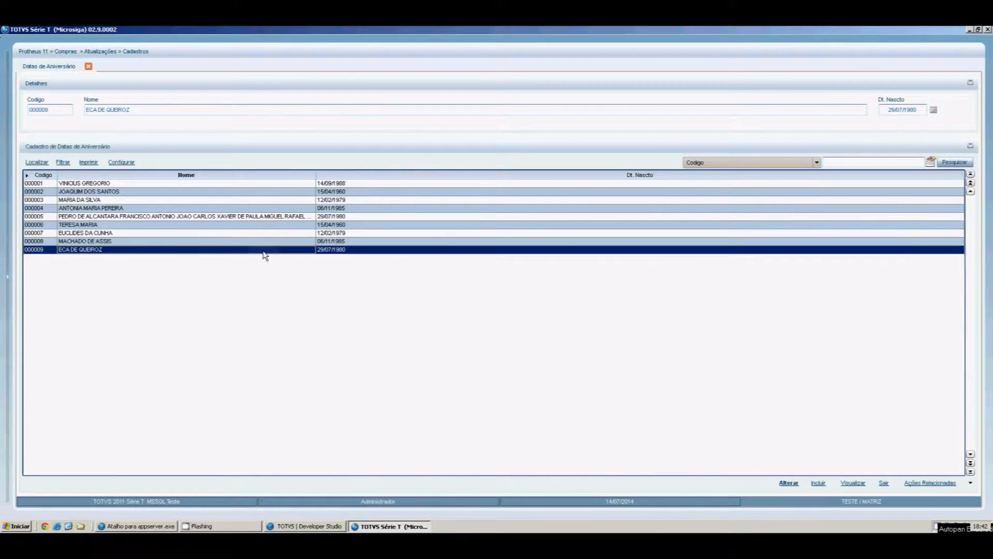
Close Datas de Aniversário with Sair and end the Protheus session with Finalizar
click(884, 482)
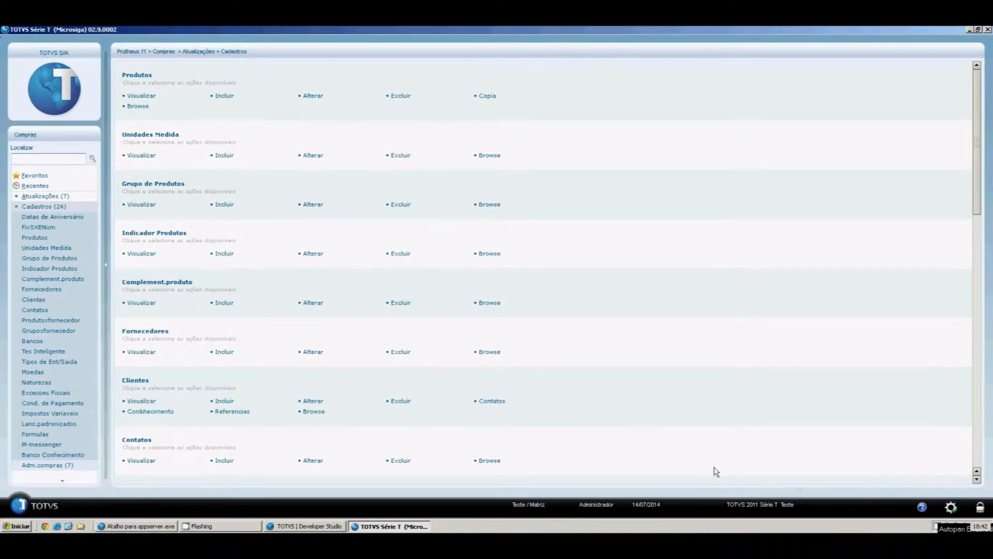
click(988, 30)
click(530, 340)
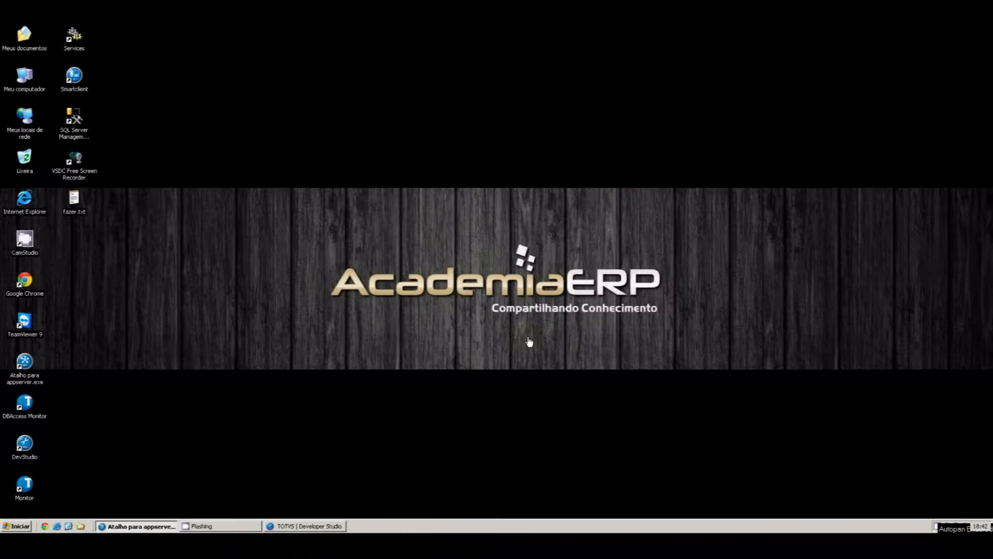
Relaunch SmartClient with initial program apsdu on environment teste and enter the administrator user name
double_click(73, 84)
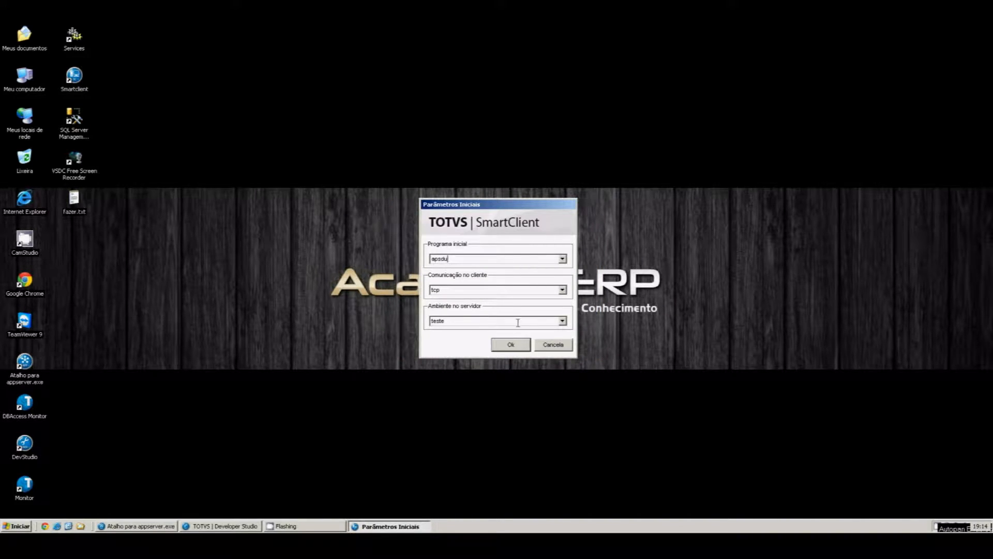
click(516, 345)
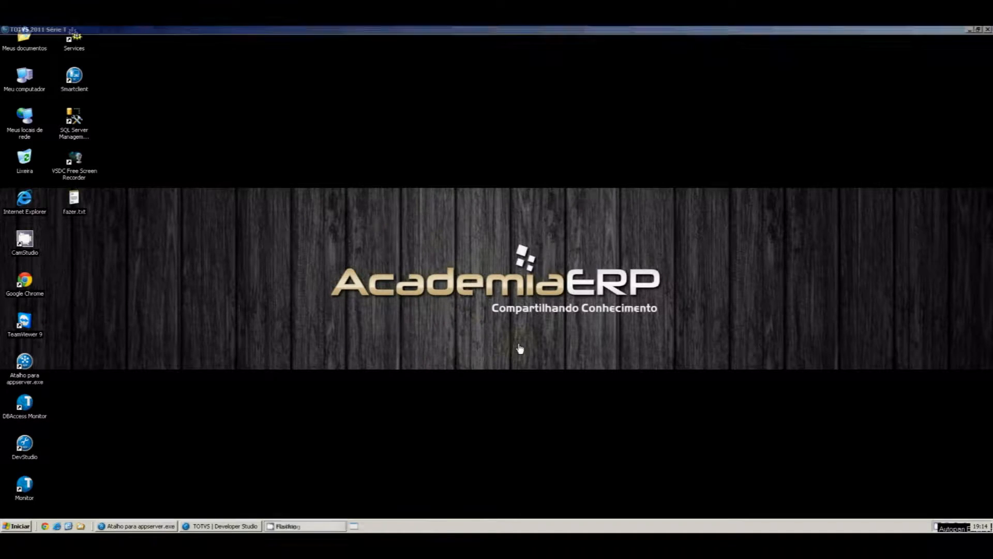
text(admin)
key(Tab)
key(Tab)
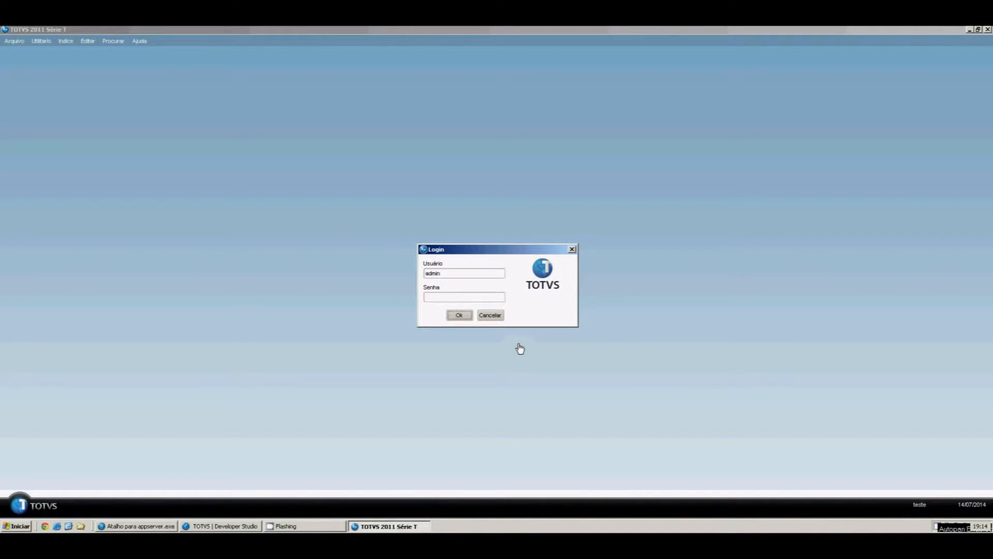
Log in to APSDU and choose the Top Connect driver under Arquivo > Abrir
key(Return)
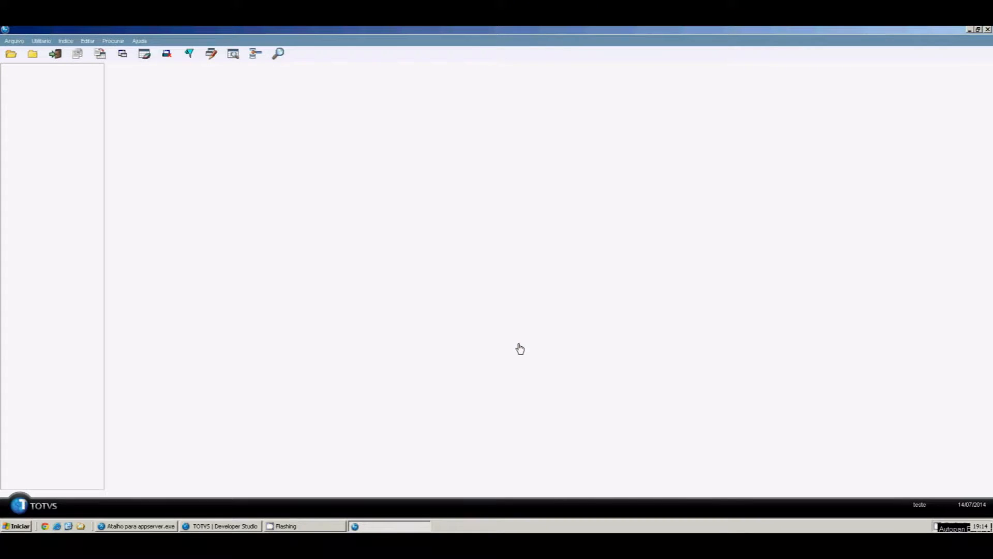
click(21, 45)
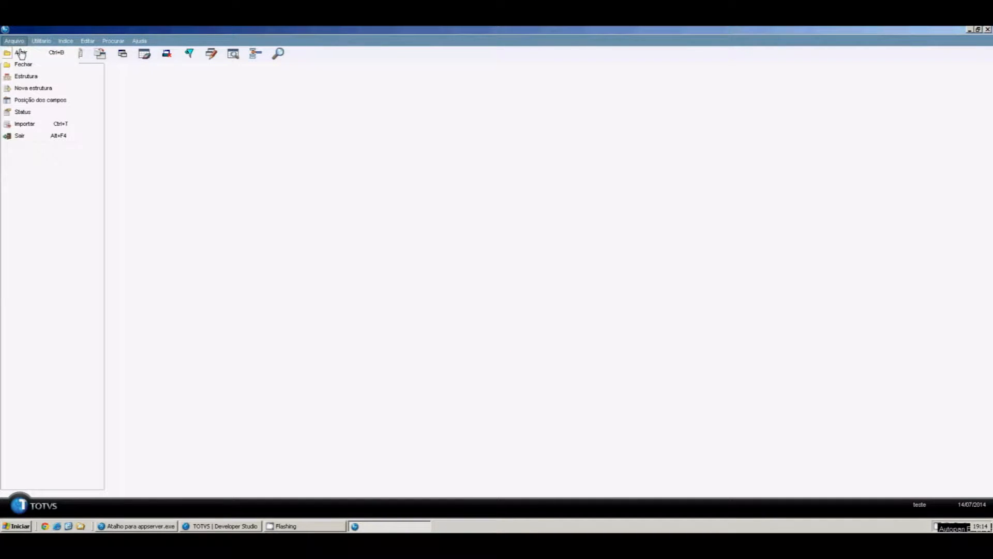
click(21, 54)
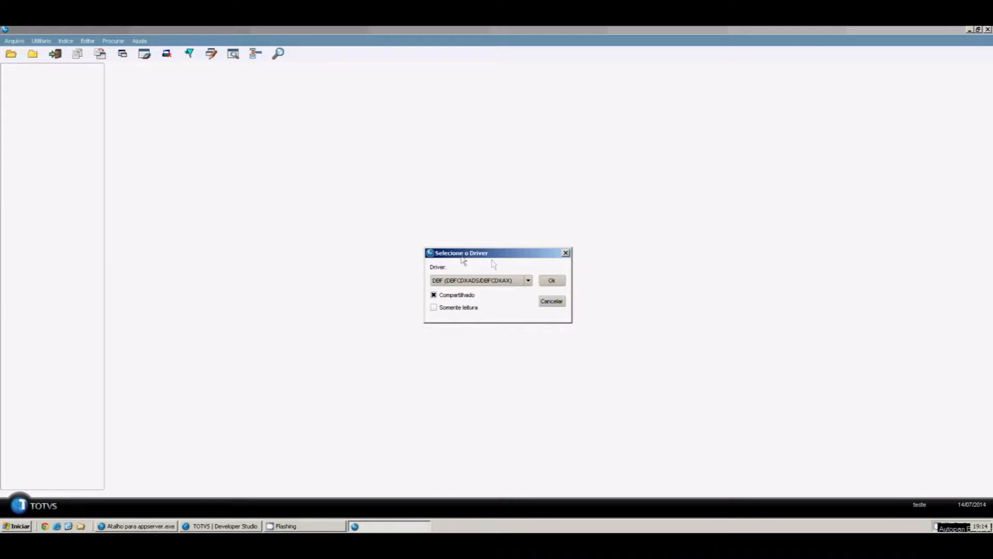
click(529, 284)
click(512, 299)
click(549, 281)
Connect to localhost and open table ZA0990 from the TESTES_P11 database
click(468, 324)
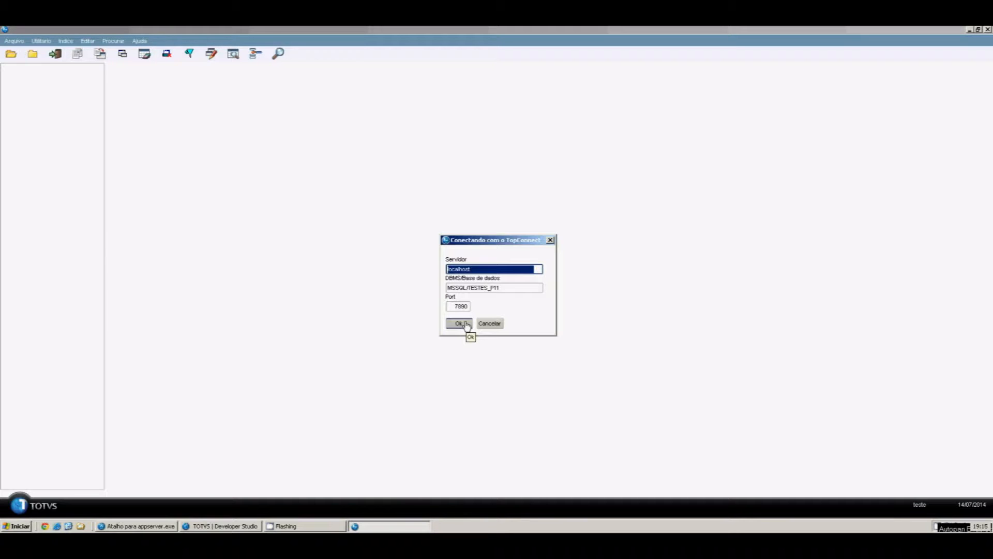
click(460, 325)
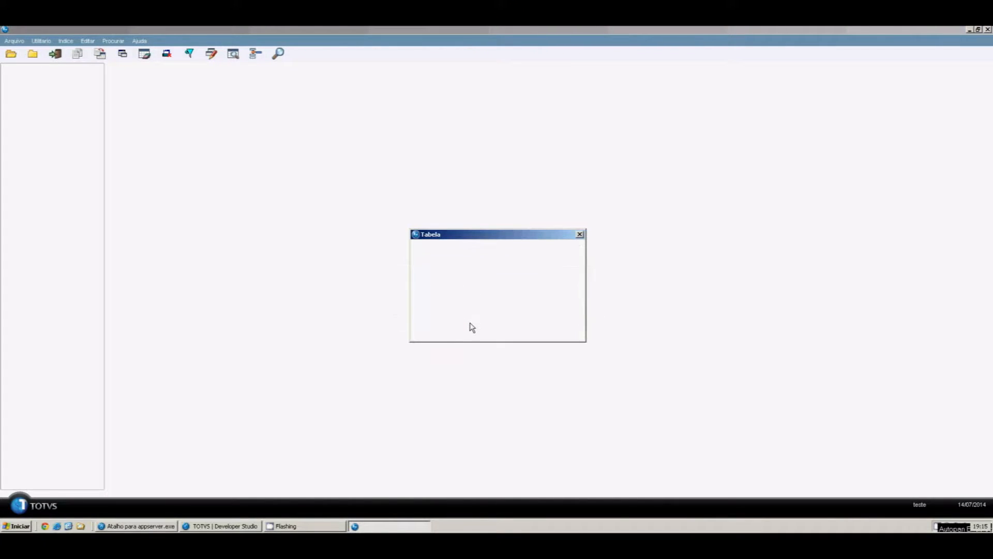
click(449, 327)
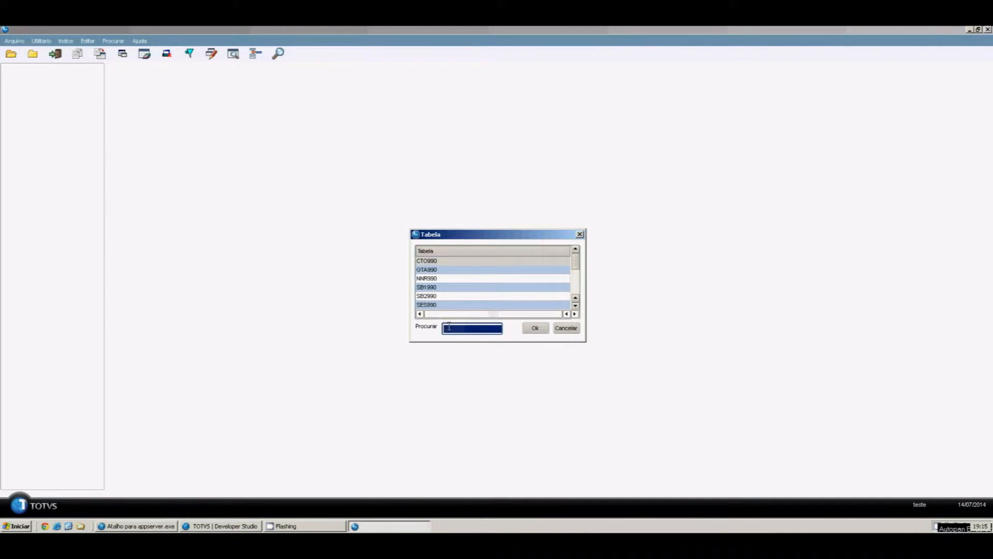
text(z)
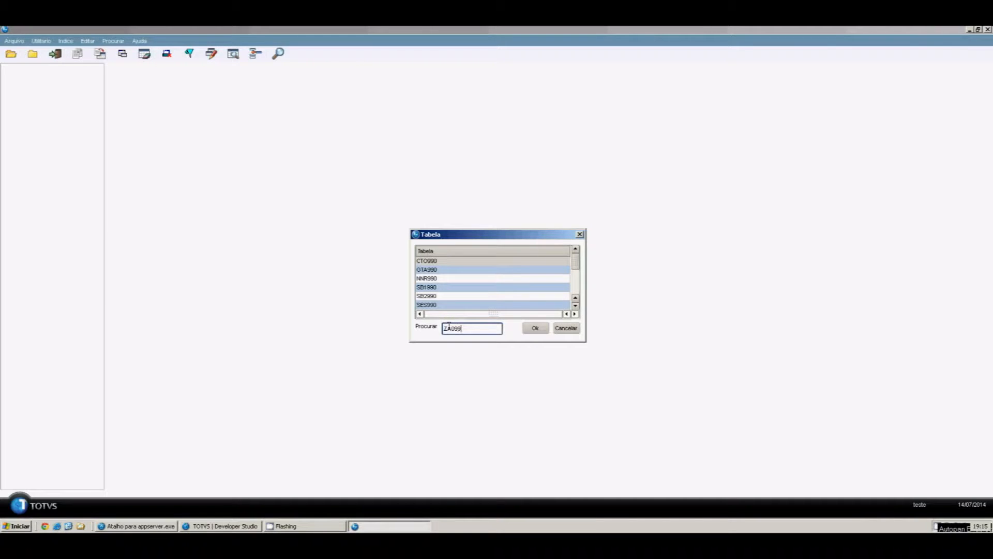
click(536, 329)
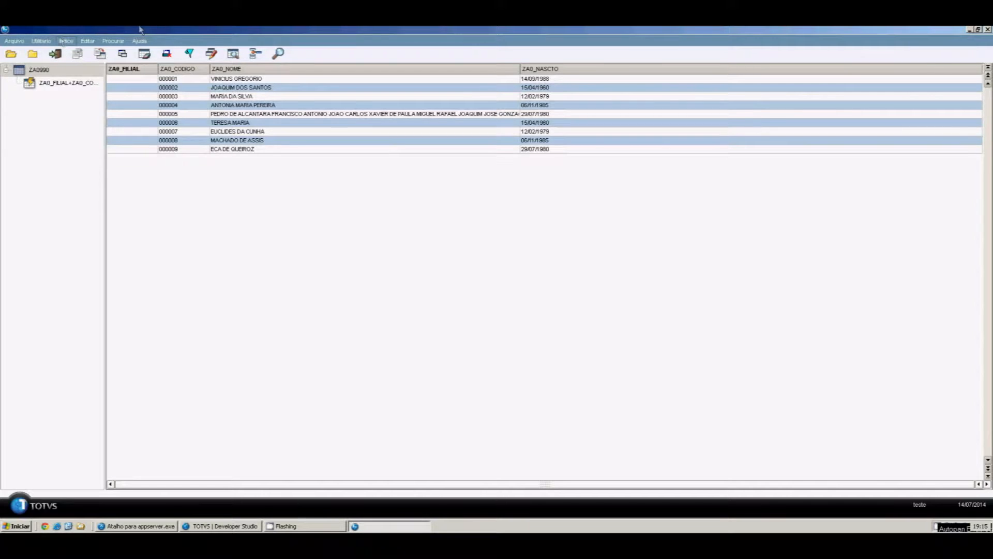
Abandon a first copy attempt and make record 000006 the current record
click(42, 41)
click(58, 51)
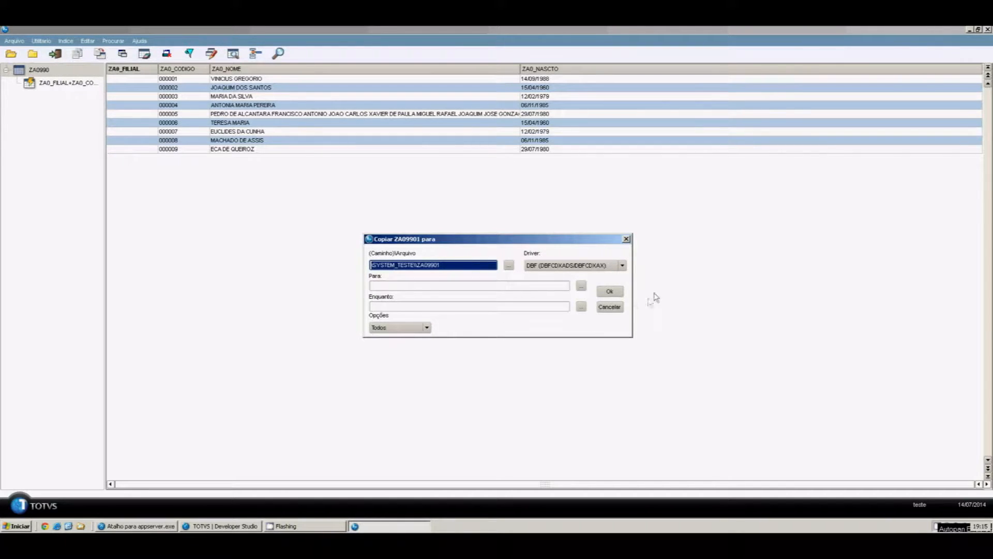
click(616, 309)
click(206, 125)
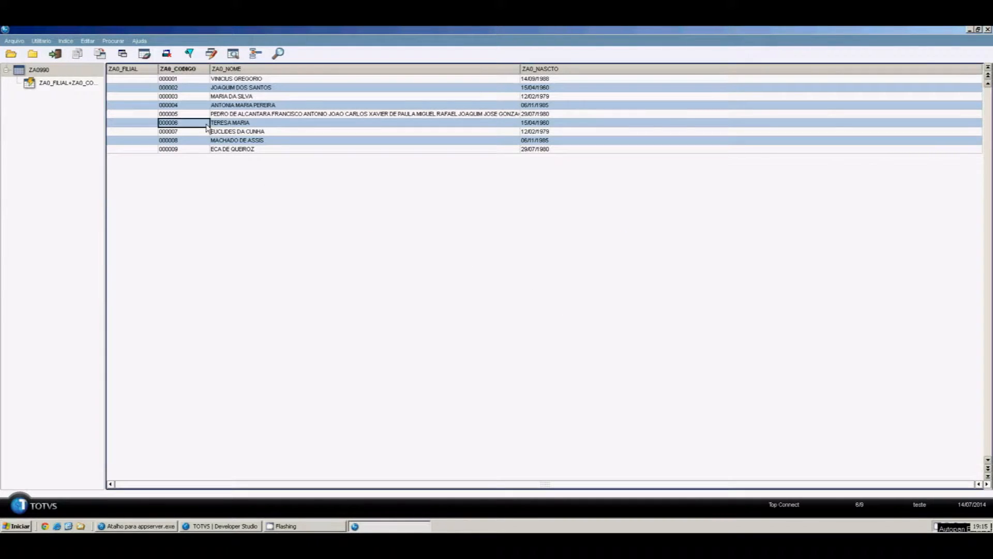
Start Utilitário > Copiar and set the destination folder to \DATA
click(42, 41)
click(51, 54)
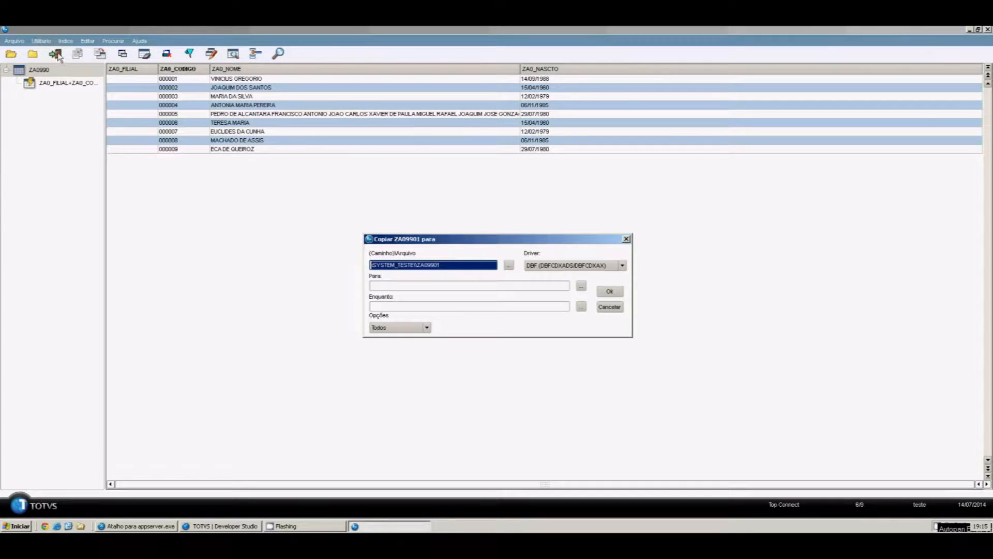
click(509, 265)
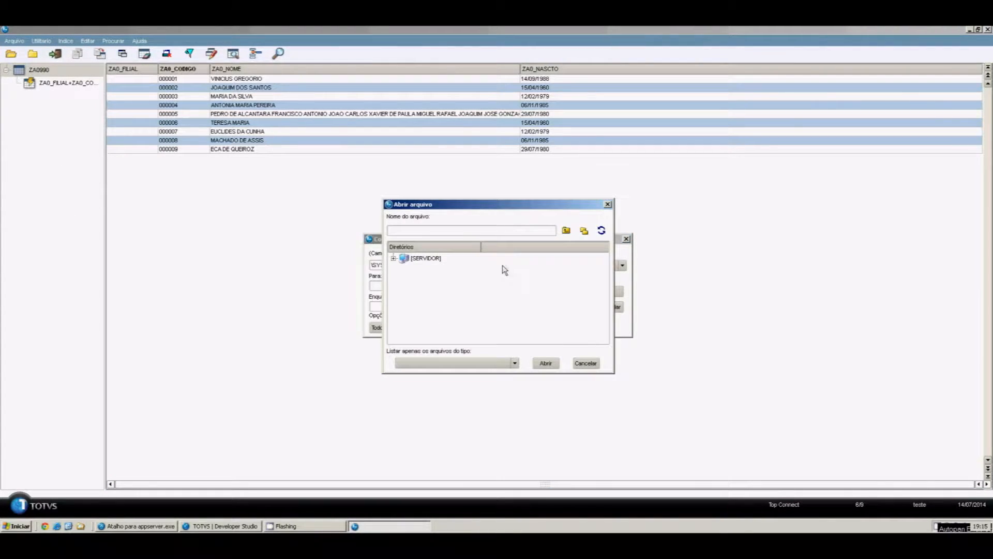
click(394, 258)
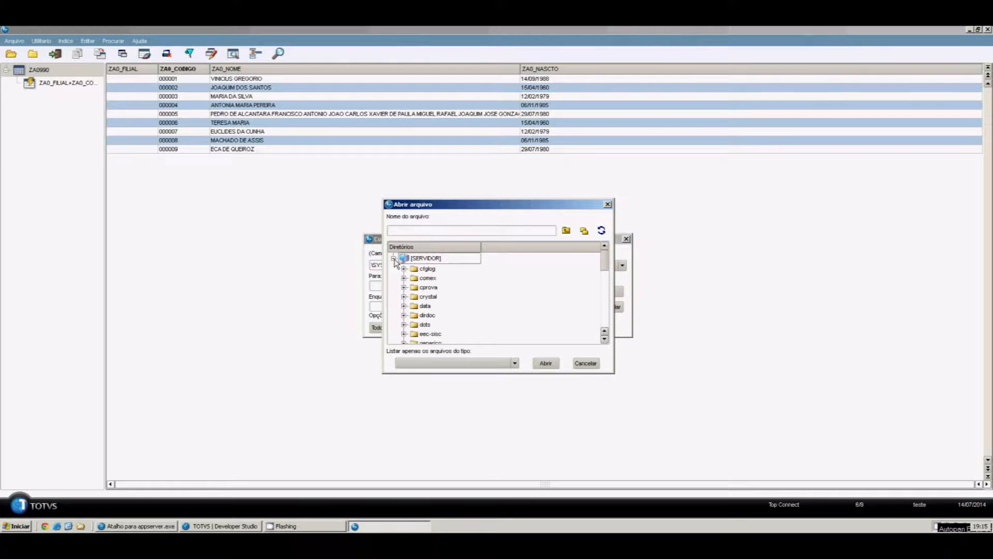
click(422, 307)
click(548, 365)
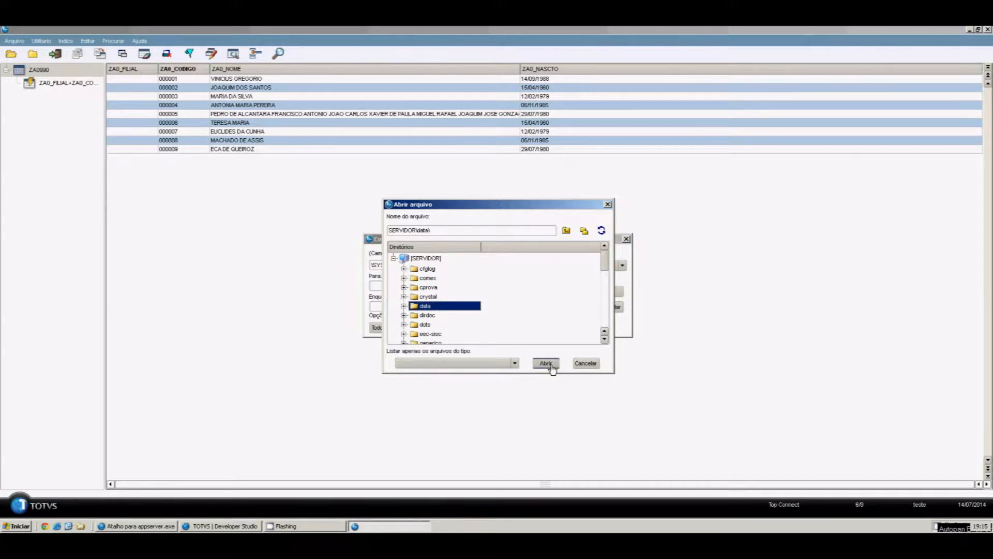
Name the file ZA0_BKP, set Opções to Resto, and run the copy of 4 records
double_click(431, 265)
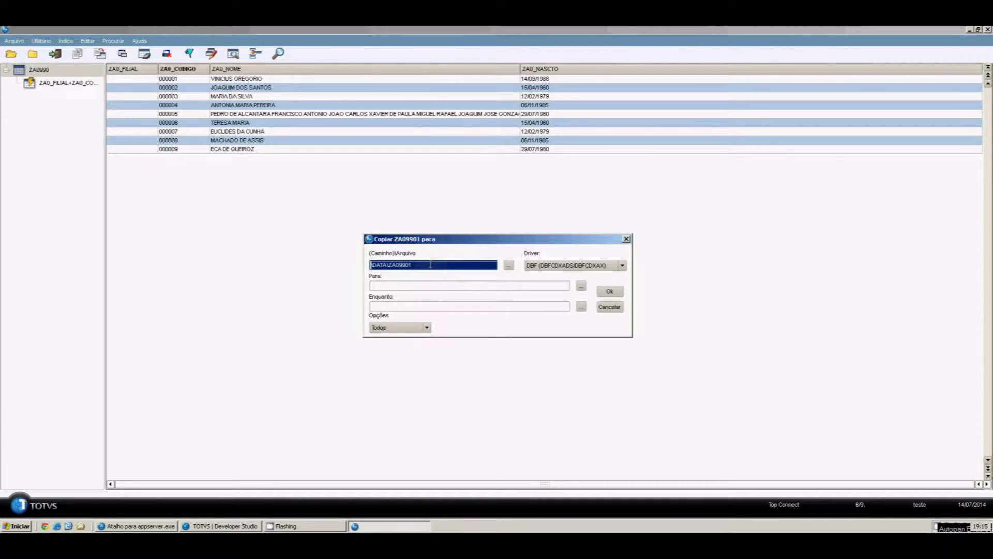
click(430, 265)
key(BackSpace)
key(BackSpace)
key(BackSpace)
key(BackSpace)
text(_BKP)
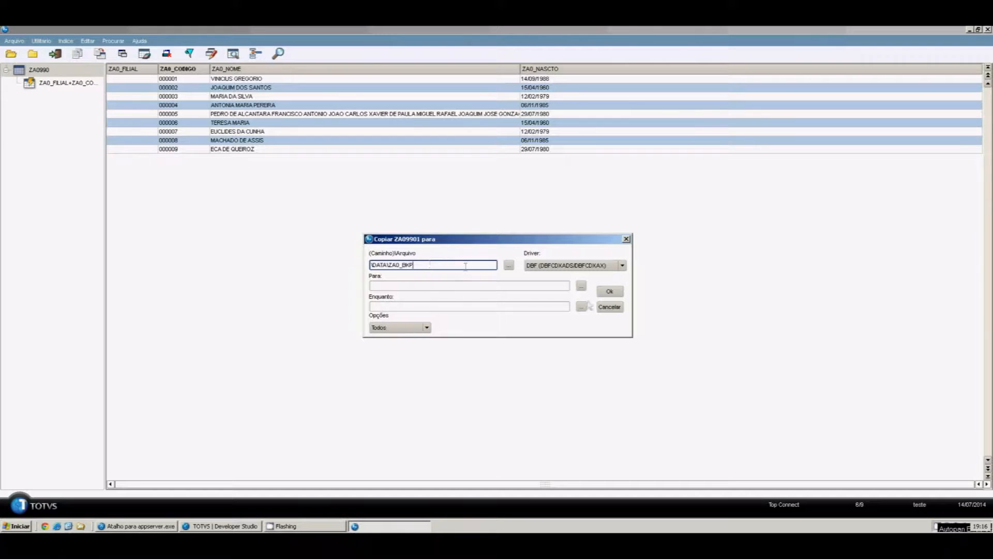
click(421, 326)
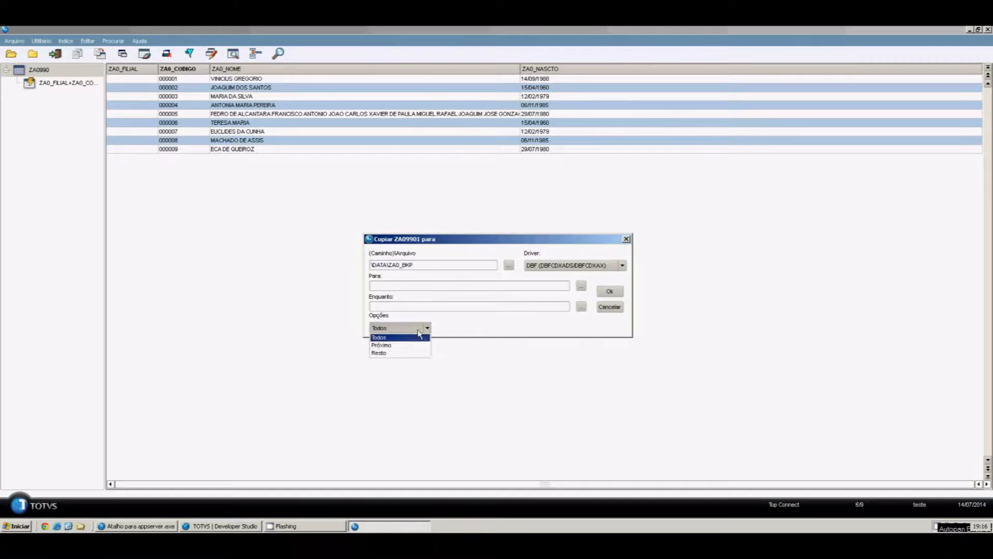
click(393, 354)
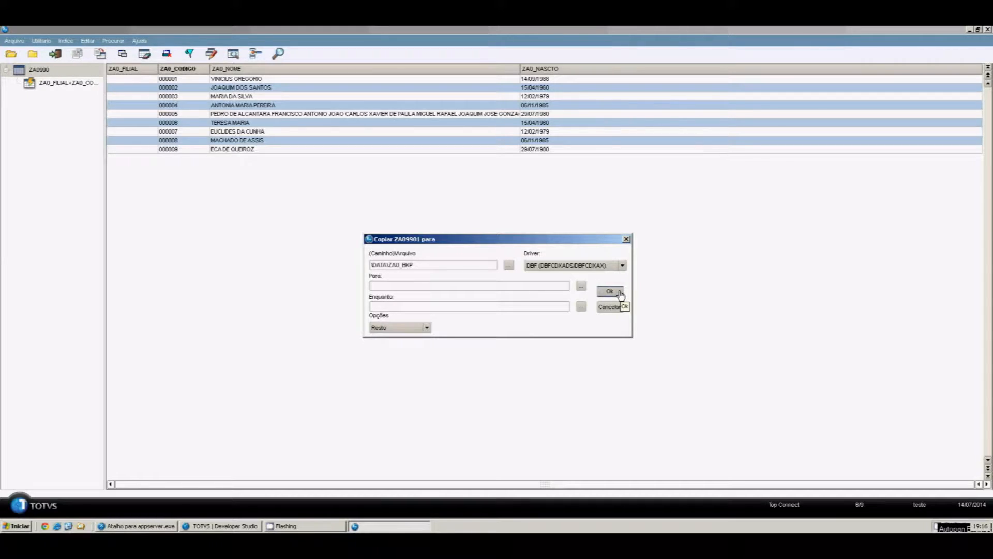
click(621, 293)
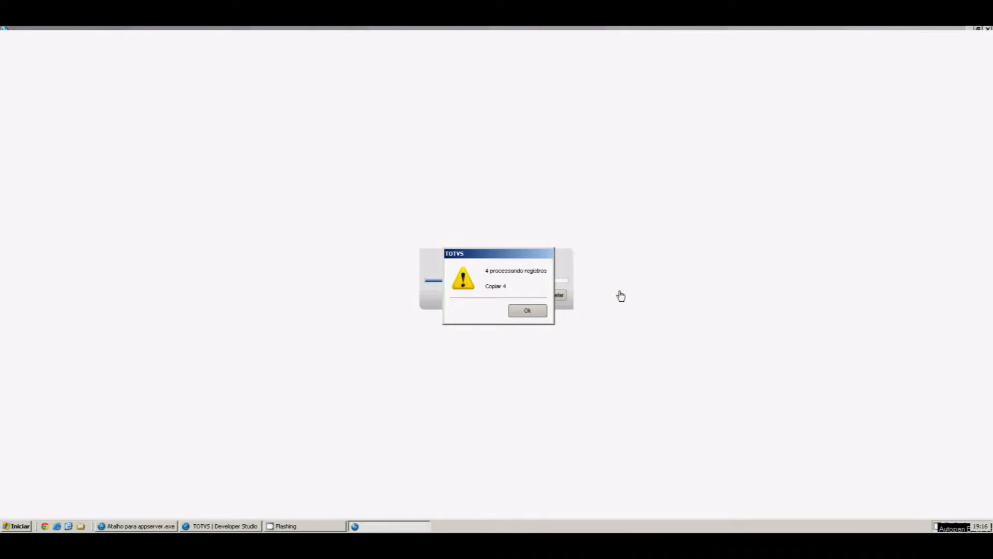
click(534, 310)
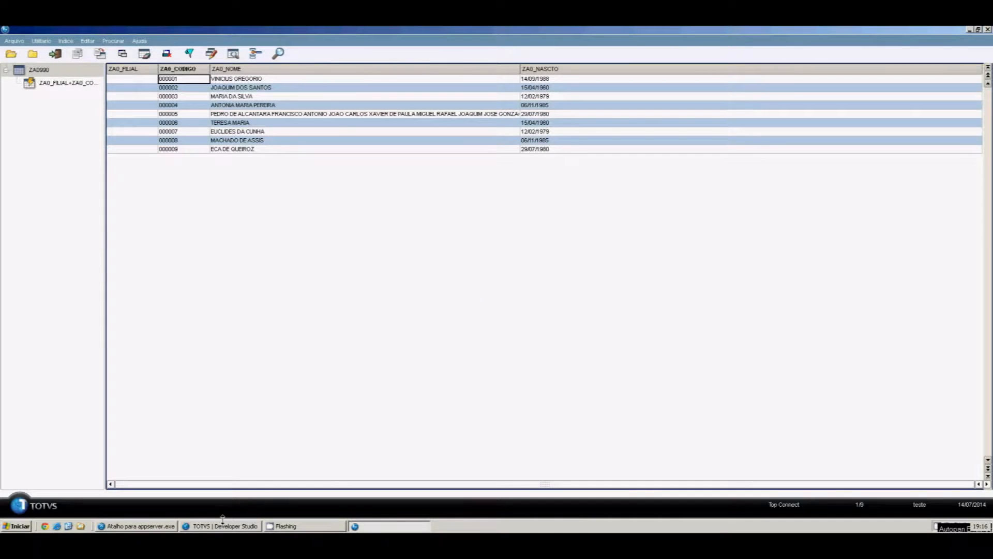
Check C:\Totvs11\Protheus_Data\data for za0_bkp.dbf, then close the Explorer window
click(80, 525)
click(210, 228)
double_click(332, 179)
double_click(331, 154)
double_click(331, 127)
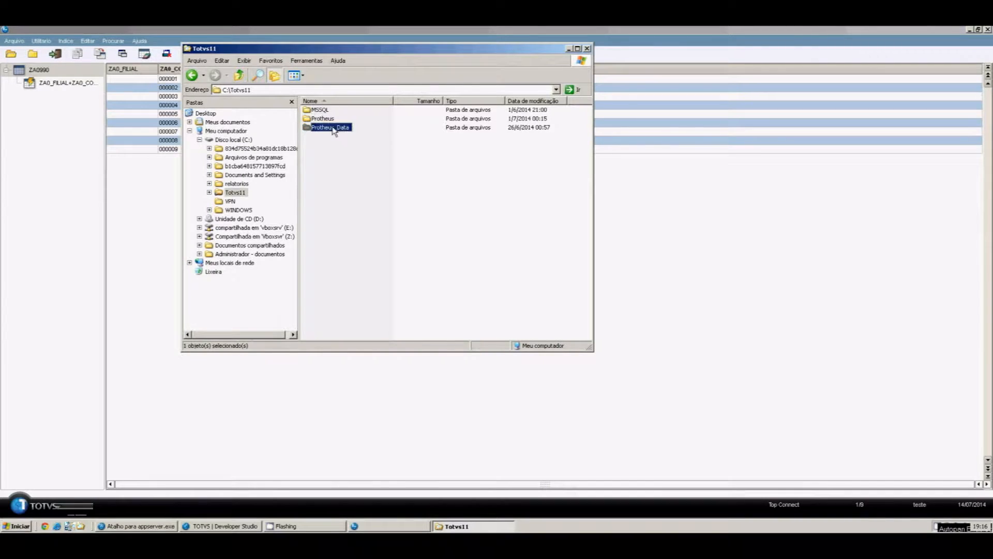
click(320, 145)
double_click(322, 146)
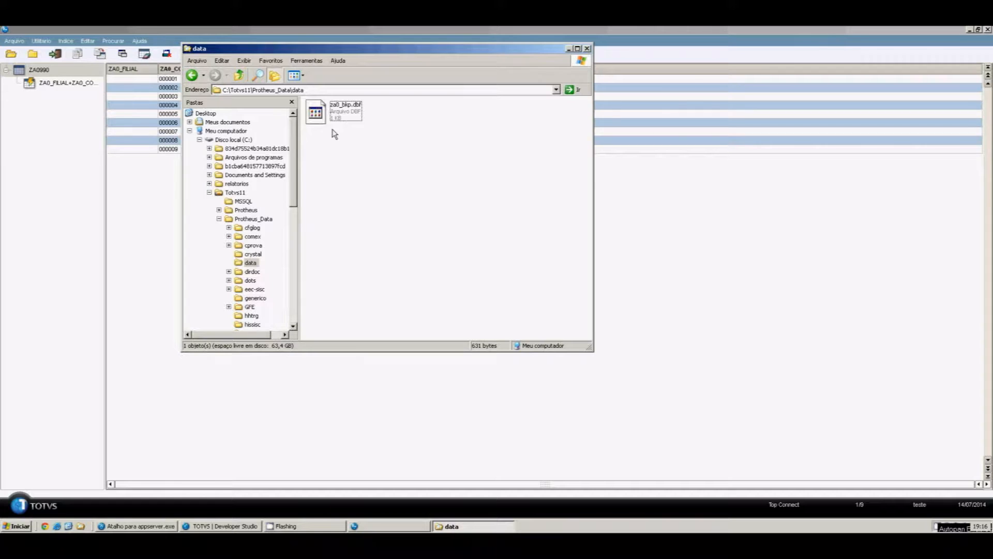
click(587, 48)
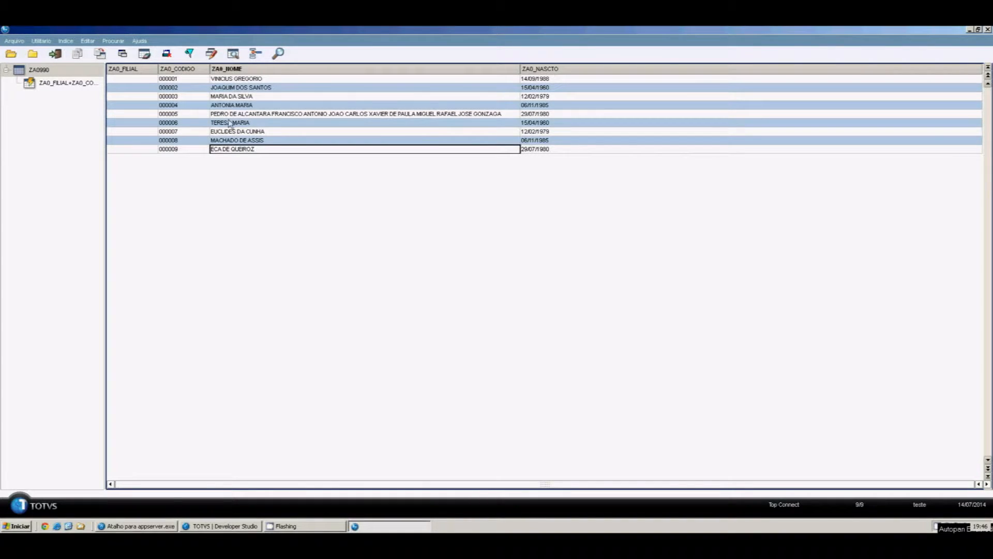
Append records from SERVIDOR\data\za0_bkp.dbf into ZA0990 with Utilitario > Append From
click(42, 41)
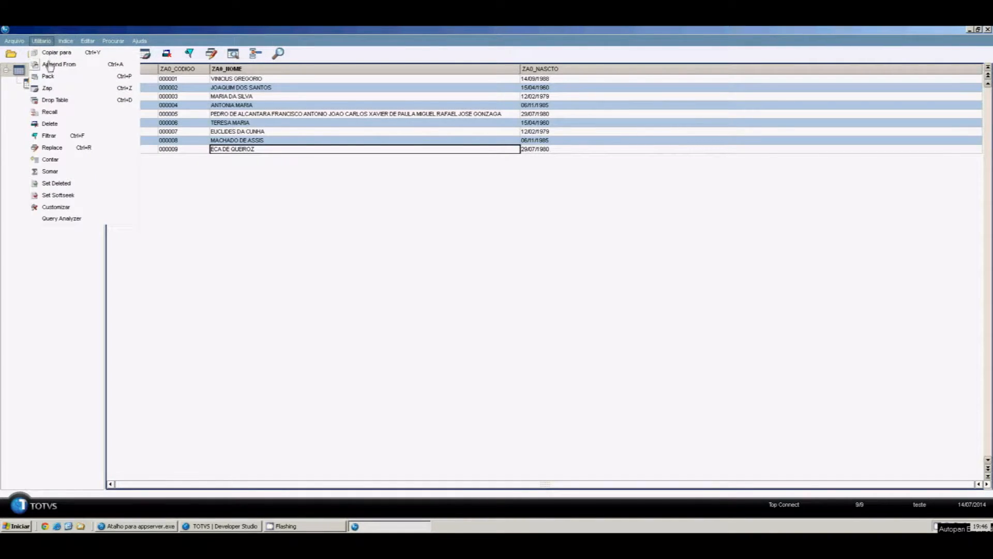
click(50, 64)
click(509, 265)
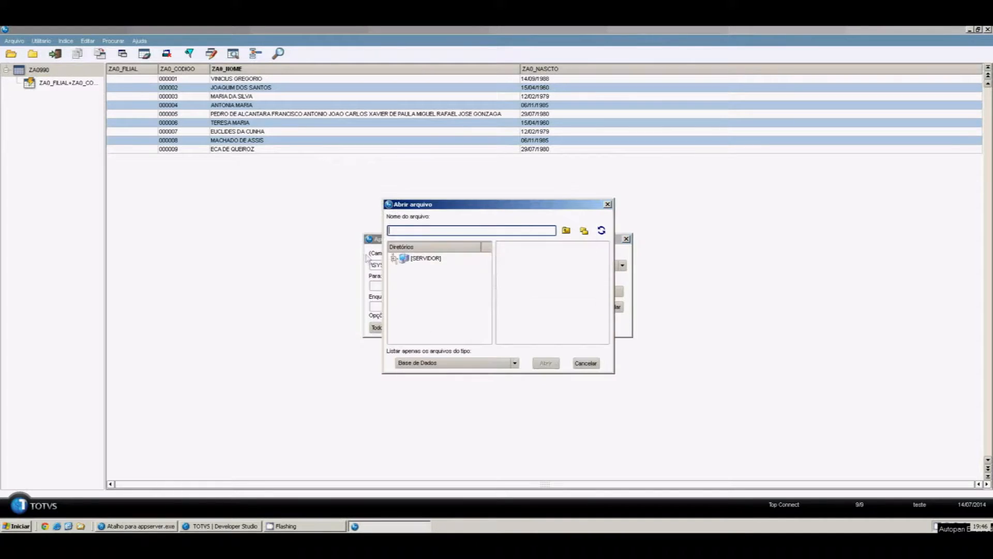
click(394, 258)
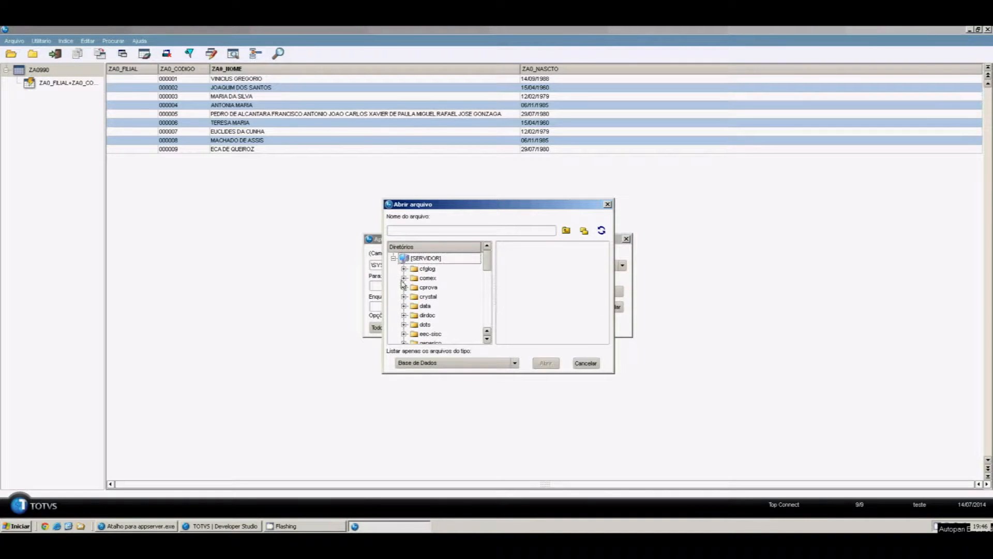
click(426, 306)
click(513, 248)
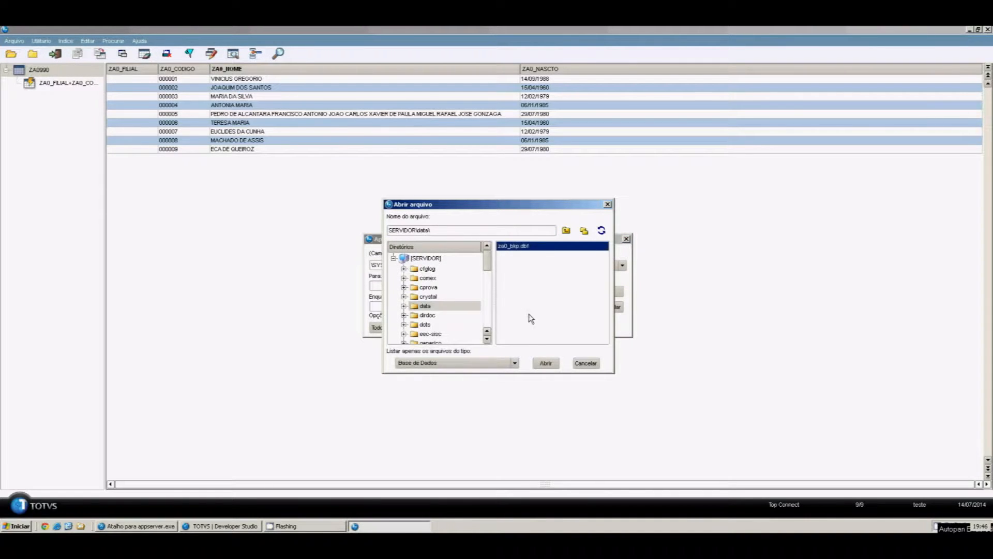
click(546, 363)
click(609, 291)
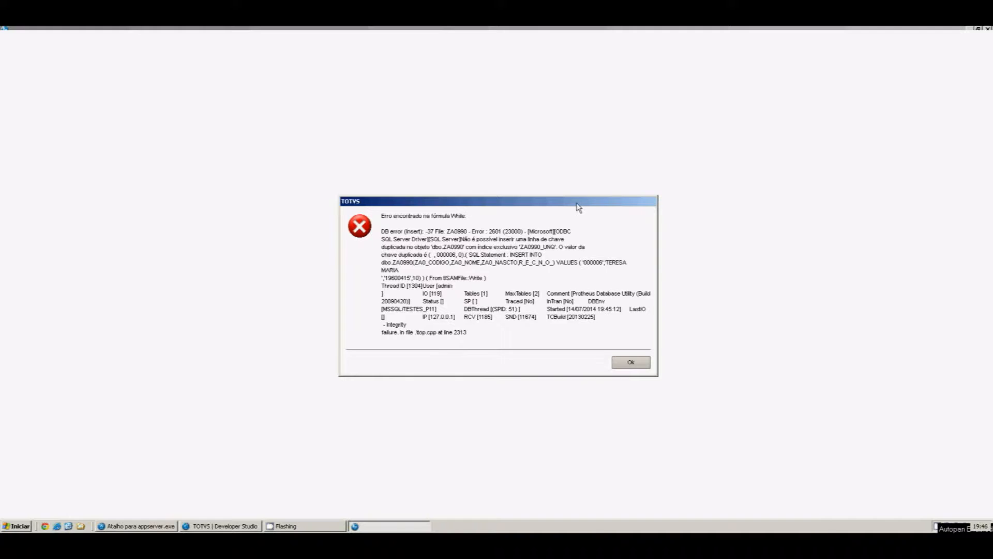
Read and dismiss the duplicate-key errors on record 000006, which closes the client
drag(577, 204, 496, 164)
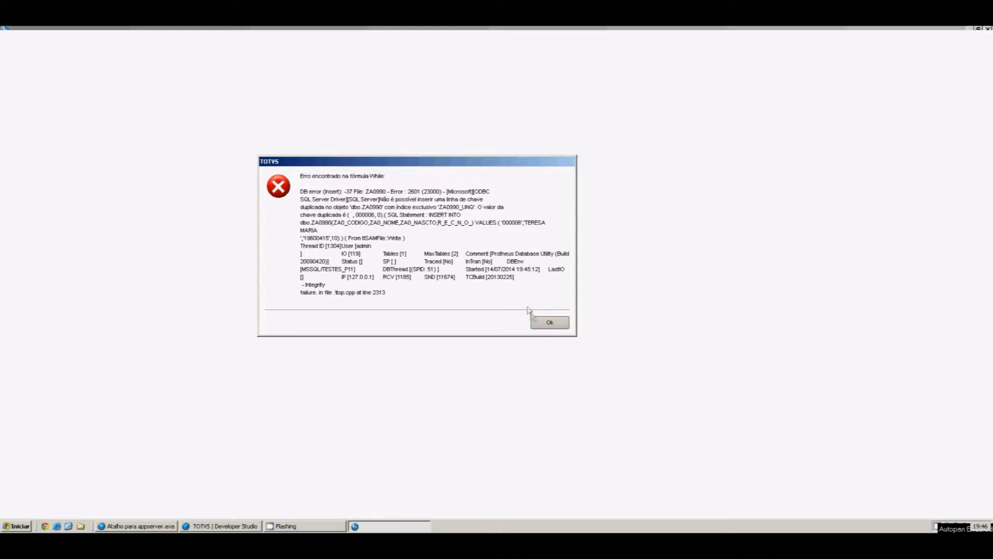
click(536, 322)
click(613, 356)
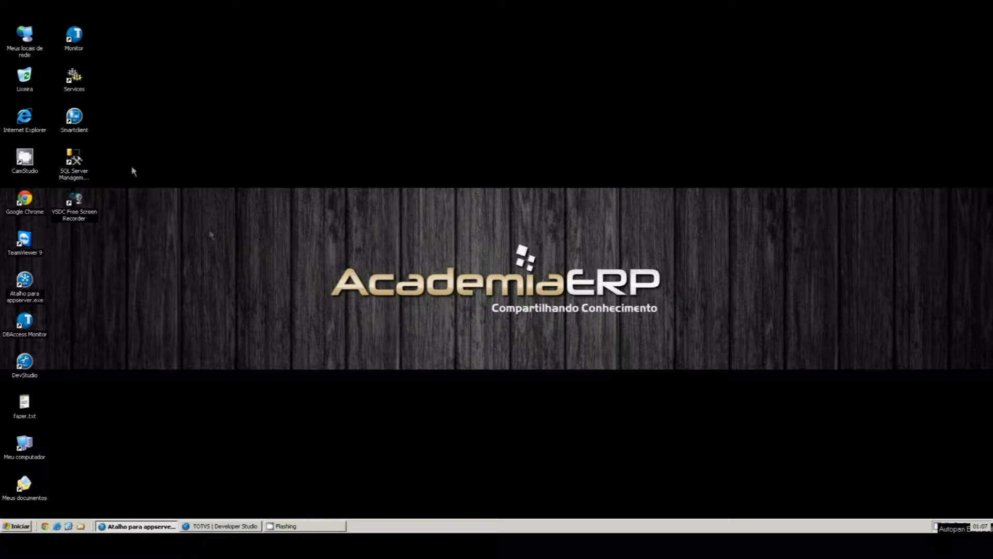
Relaunch SmartClient, accept the startup parameters and log in with the administrator user
click(81, 135)
double_click(80, 135)
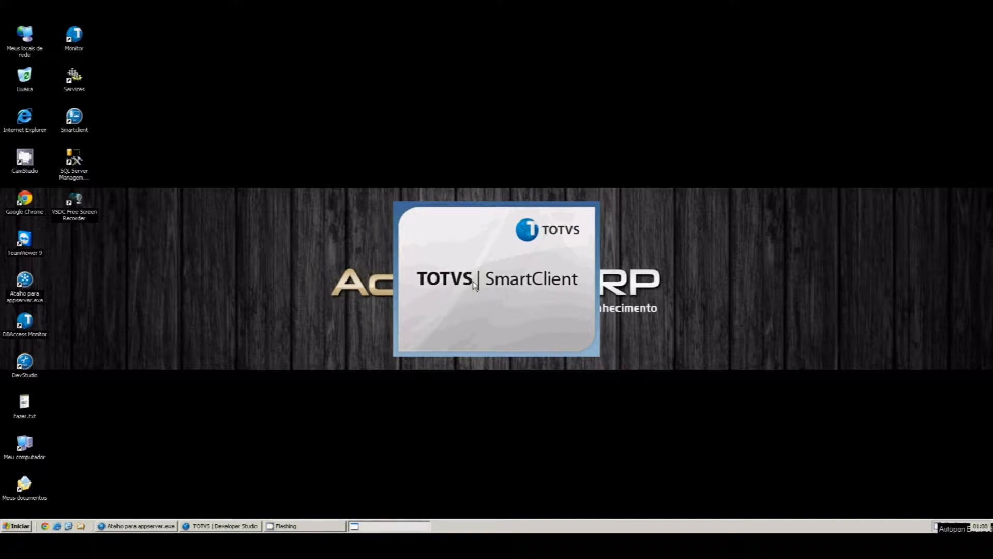
key(Return)
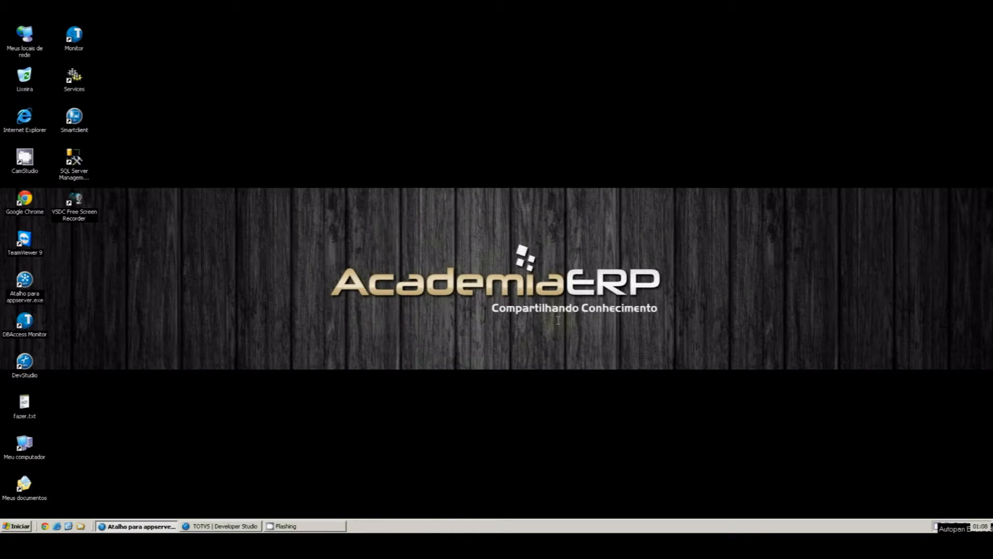
text(admin)
key(Return)
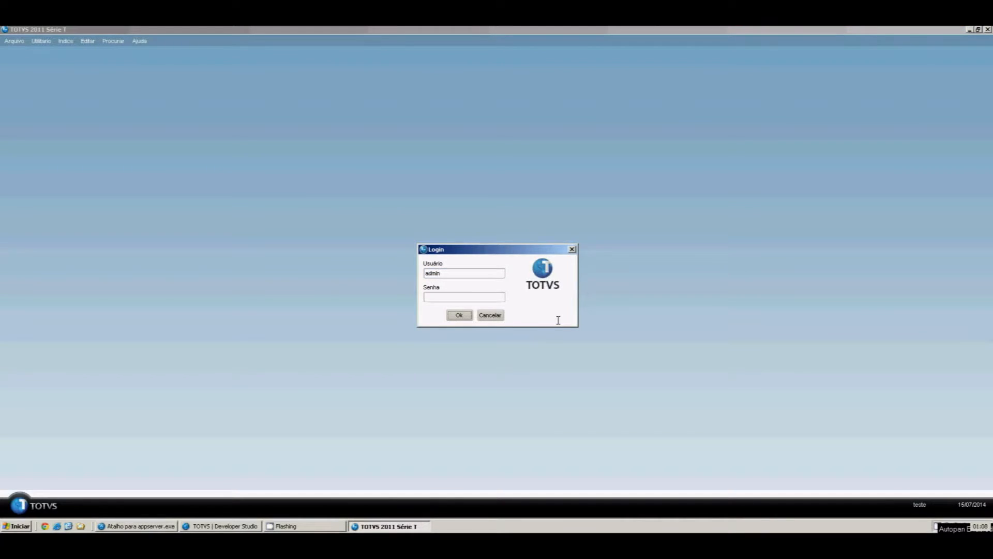
key(Return)
Connect through the Top Connect driver and open the ZA0990 table
key(alt+Down)
key(Down)
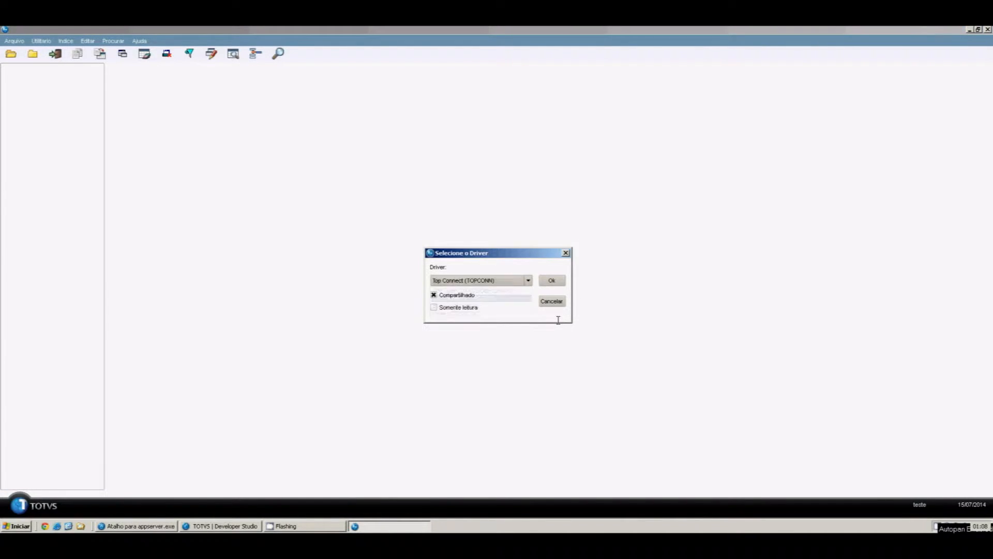
key(Return)
key(Return)
key(Return)
key(Return)
key(Return)
key(Return)
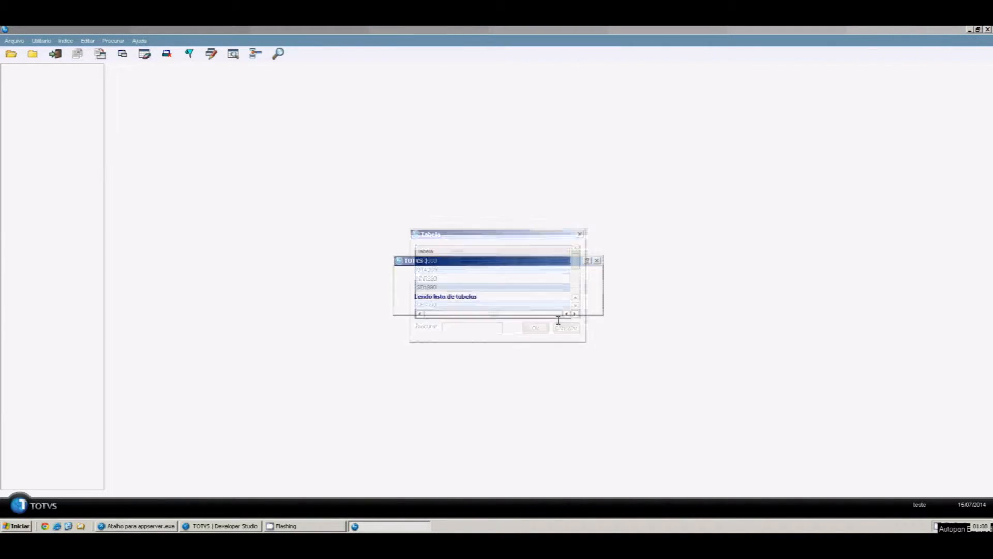
text(zzz990)
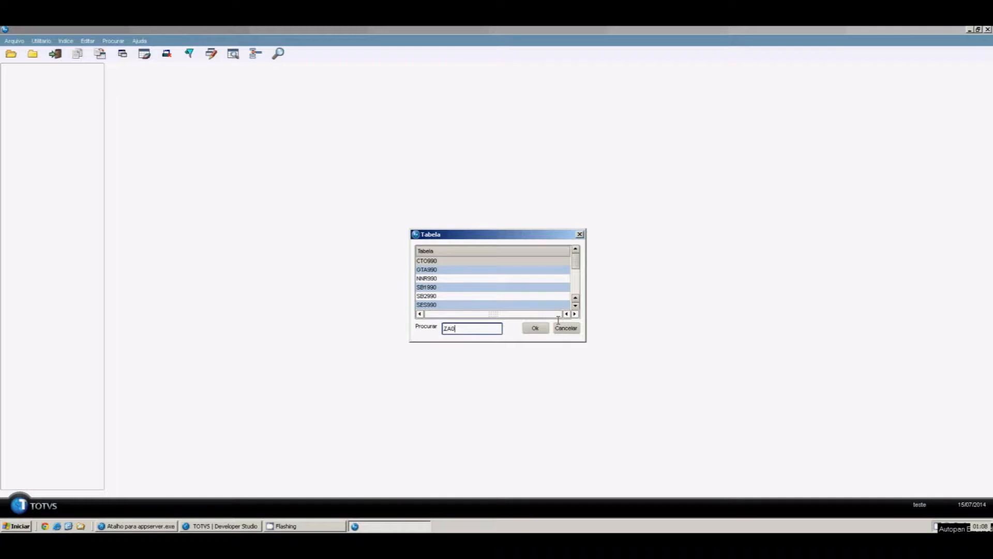
key(Return)
key(Return)
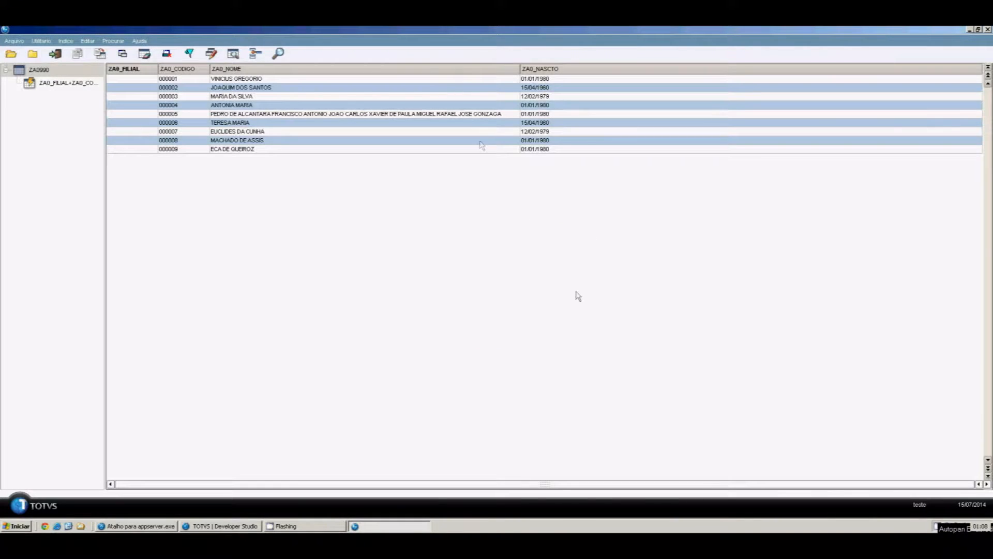
Open za0_bkp.dbf from the server's data folder with the DBF driver as a second table
key(ctrl+o)
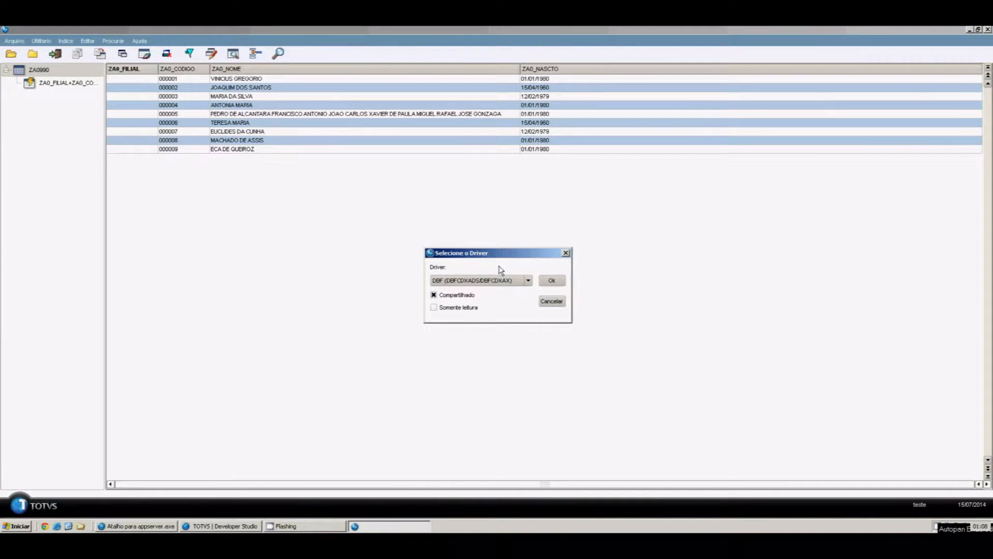
click(527, 284)
click(526, 291)
click(553, 281)
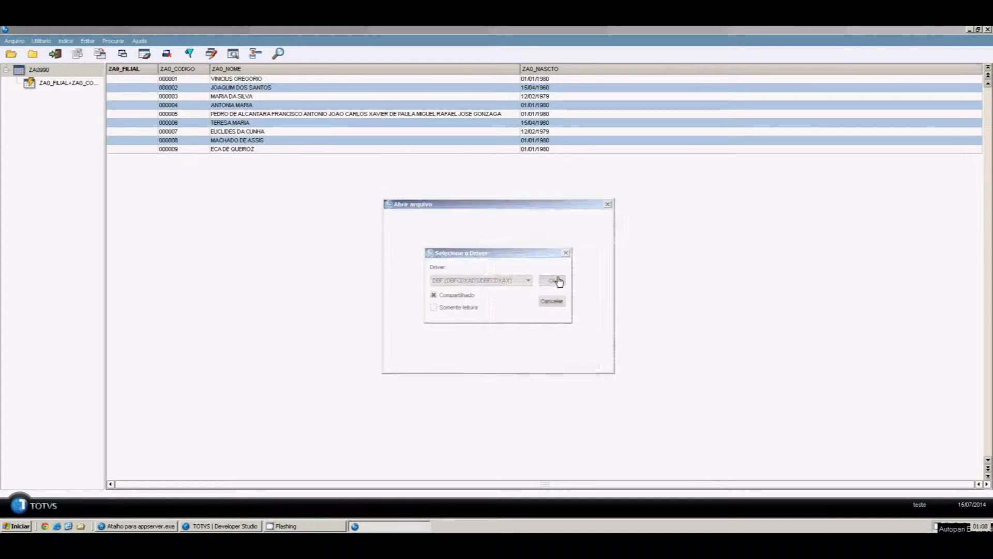
key(Tab)
key(space)
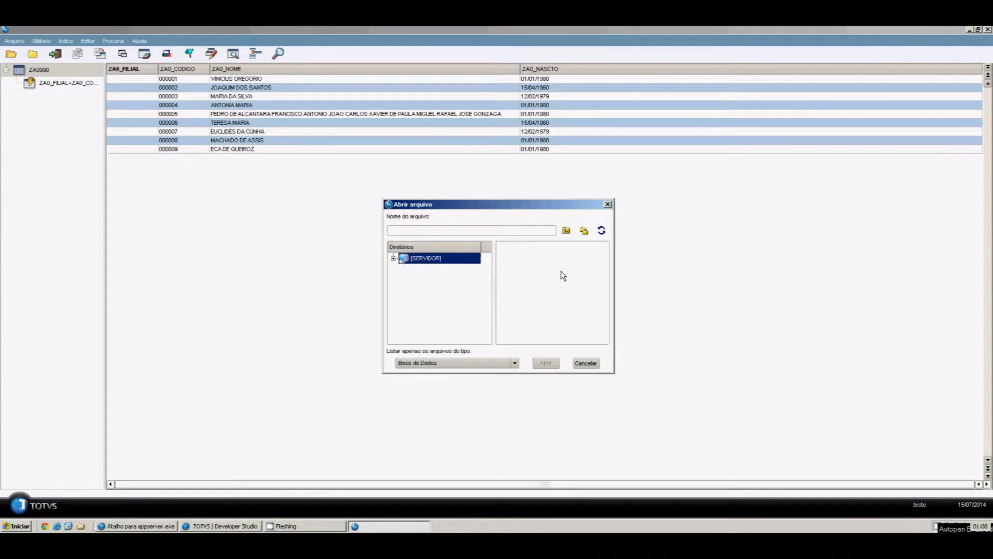
key(Right)
key(d)
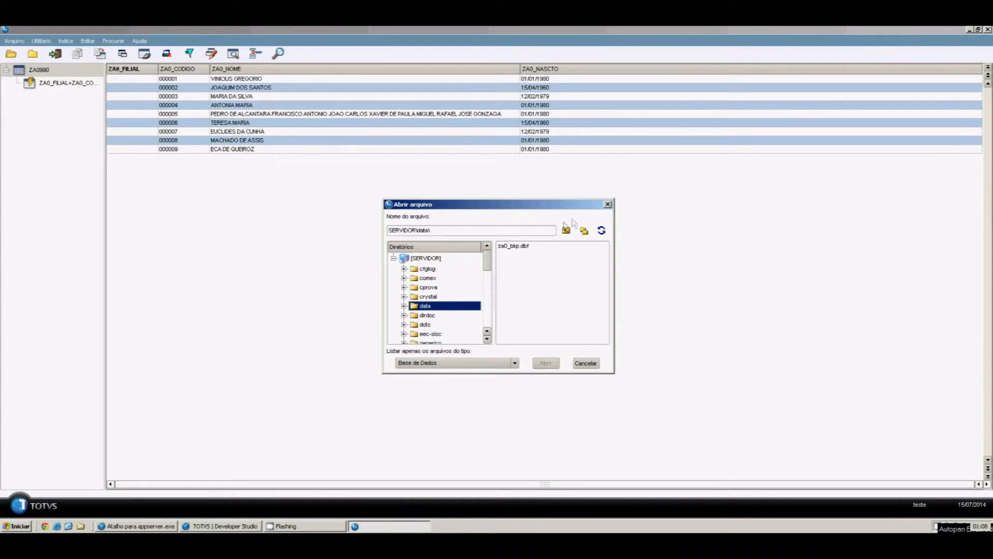
click(517, 247)
click(547, 363)
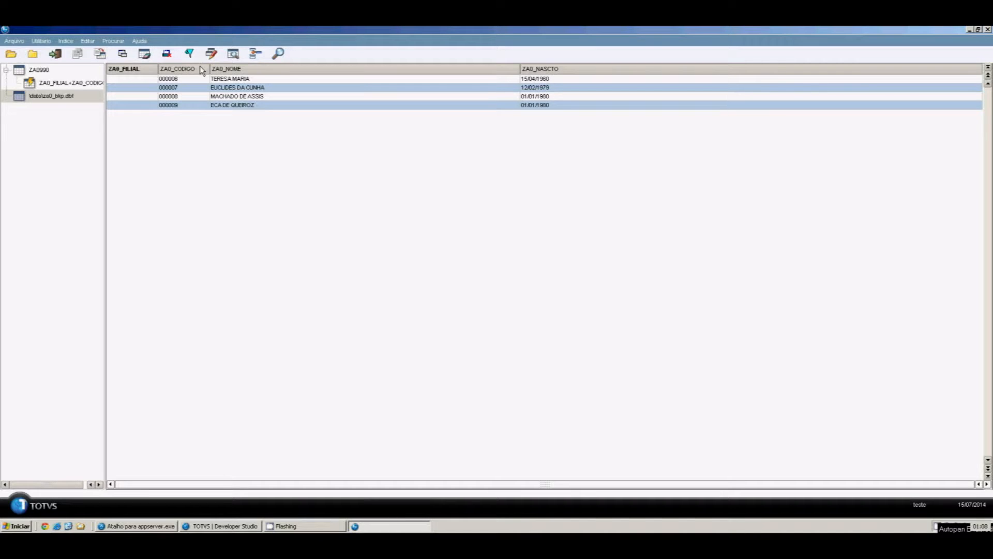
Recode the four backup records from 000006–000009 to 000010, 000011, 000012 and 000013
click(178, 82)
double_click(179, 82)
click(178, 81)
key(BackSpace)
key(BackSpace)
text(10)
key(Down)
key(Return)
key(End)
key(BackSpace)
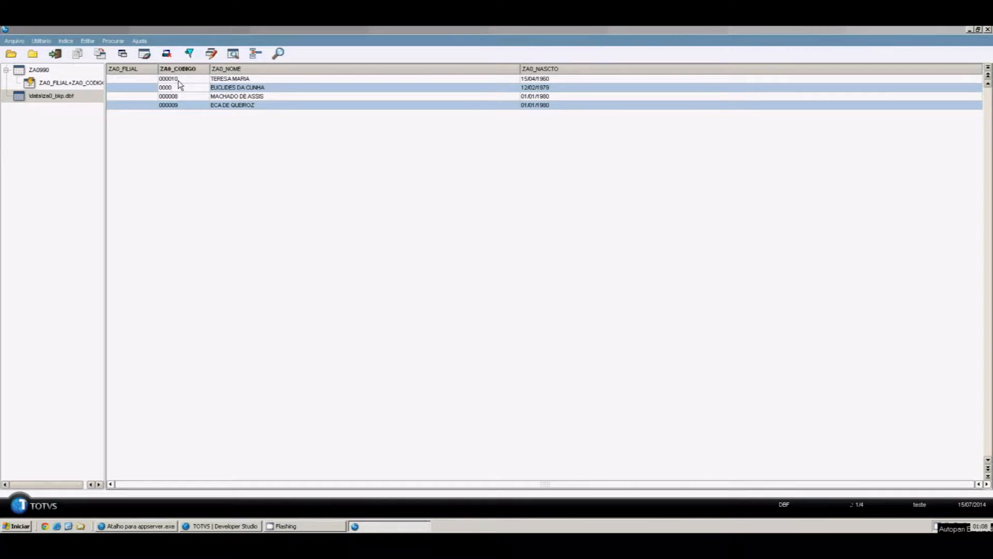
text(11)
key(Down)
key(Return)
key(End)
key(BackSpace)
key(BackSpace)
text(12)
key(Down)
key(Return)
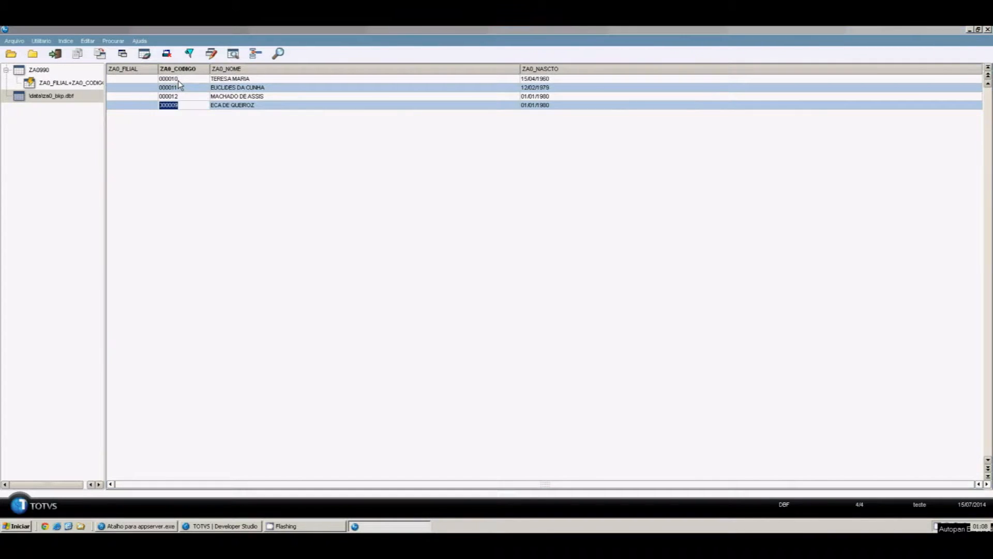
key(End)
key(BackSpace)
text(13)
key(Return)
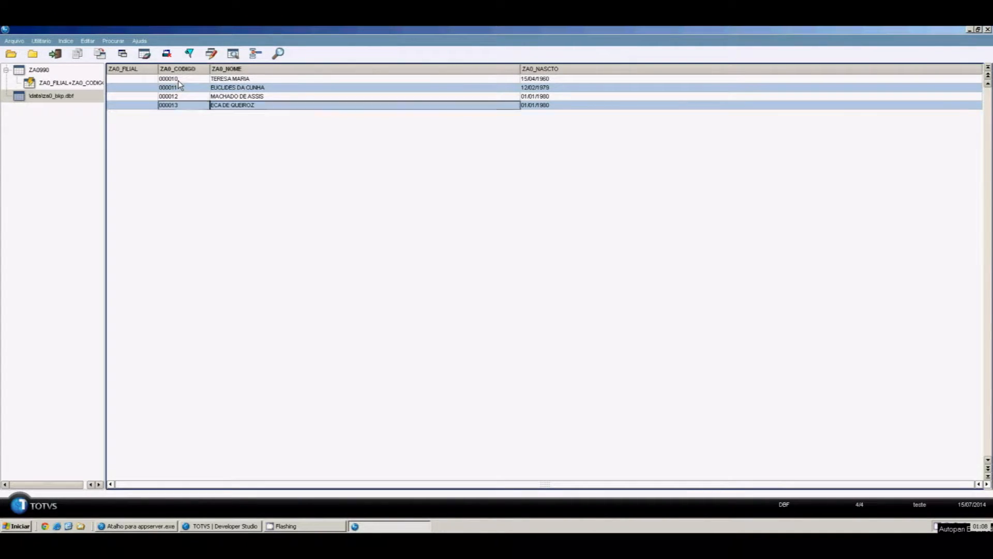
Replace the person names on backup records 000010 through 000013 with new names
key(Up)
key(Up)
key(Up)
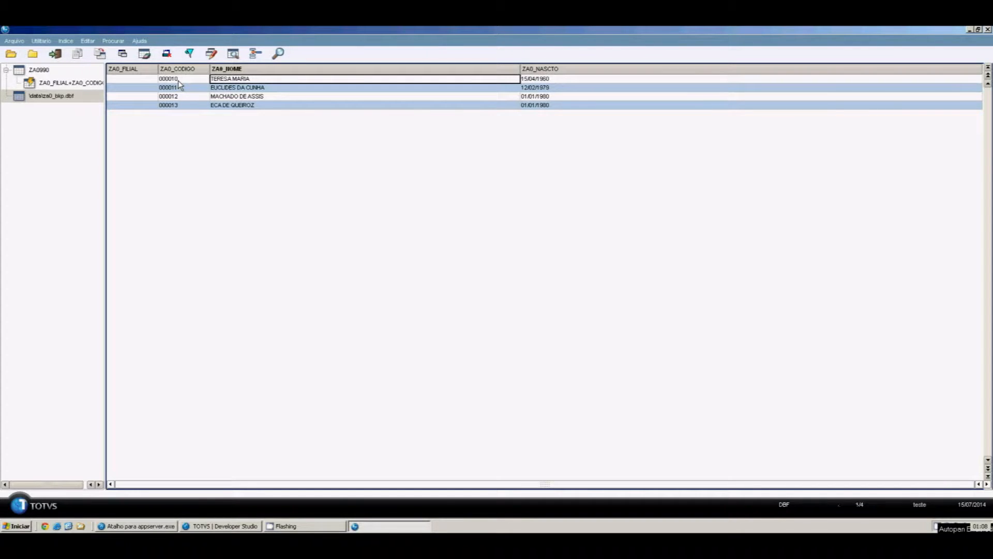
key(Return)
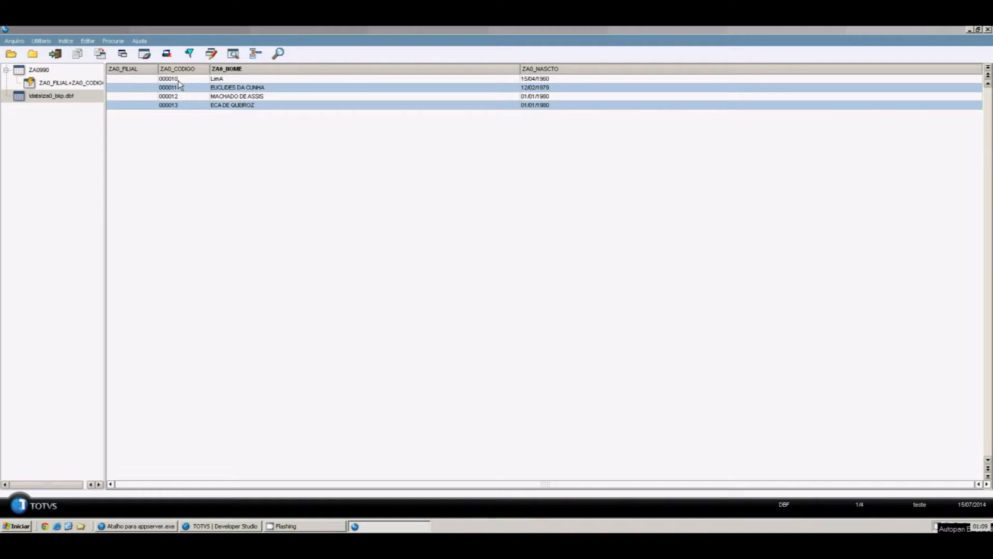
key(BackSpace)
key(BackSpace)
text(ima)
key(BackSpace)
key(BackSpace)
key(BackSpace)
text(IMA BARRETO)
key(Down)
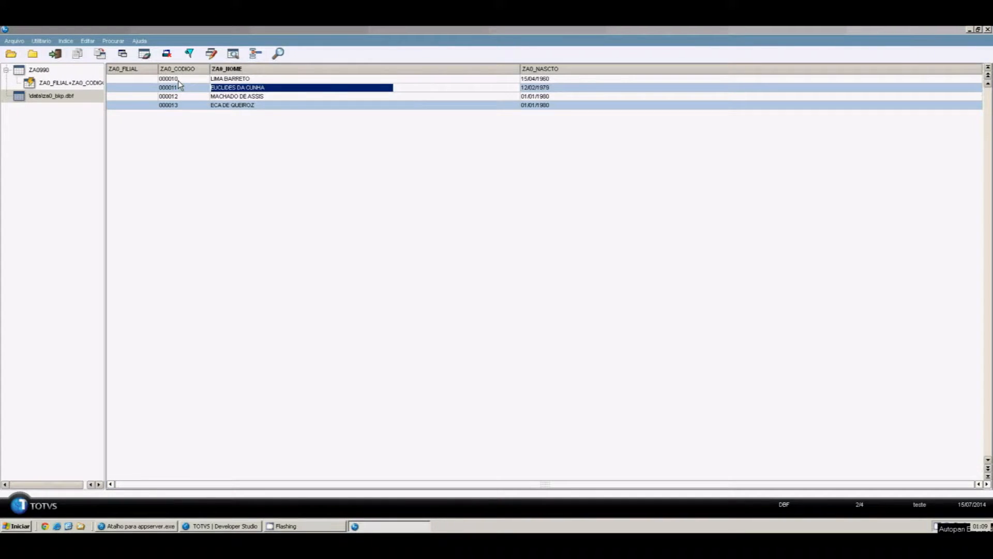
text(JUCA DE OLIVEIRA)
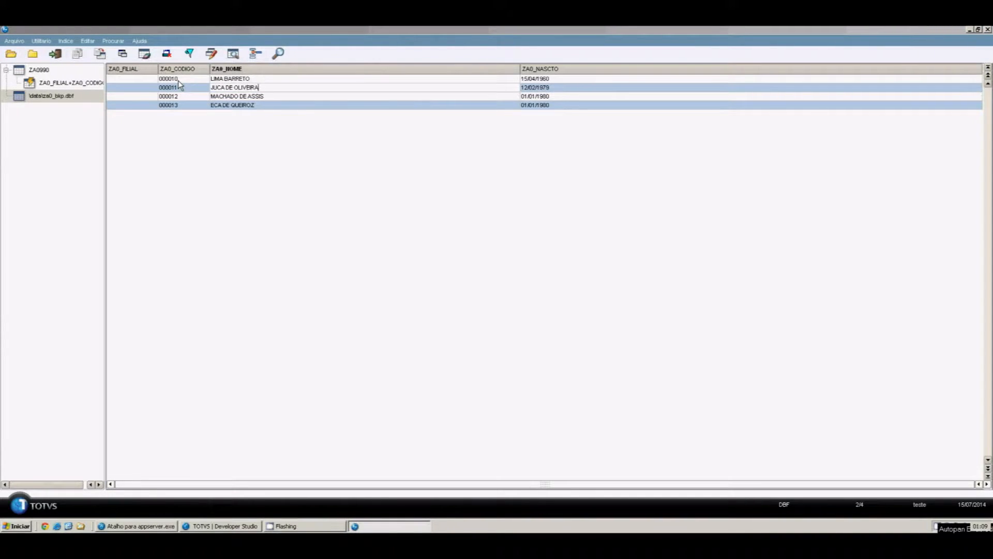
key(Return)
key(Down)
key(Return)
text(GUILHERME)
text(NA GUINLE)
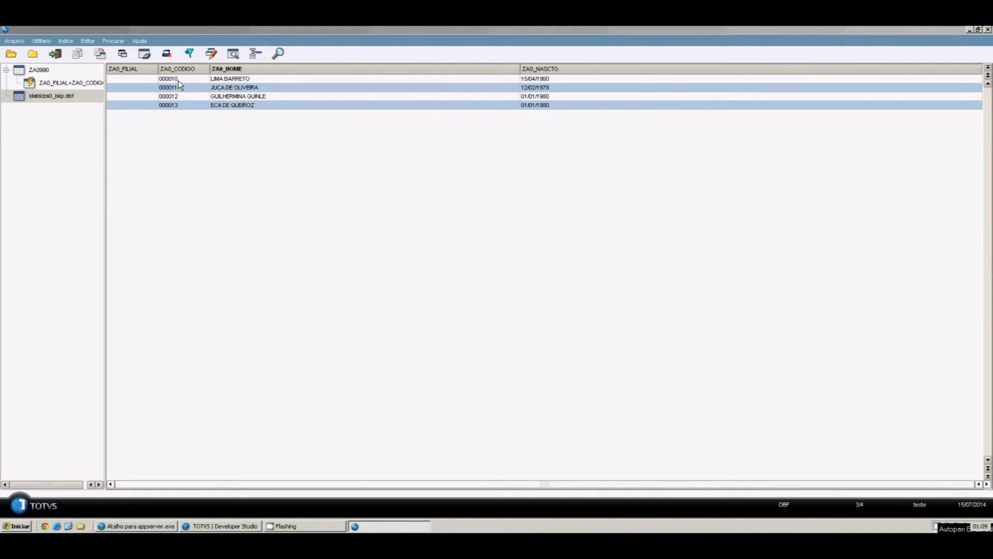
key(Return)
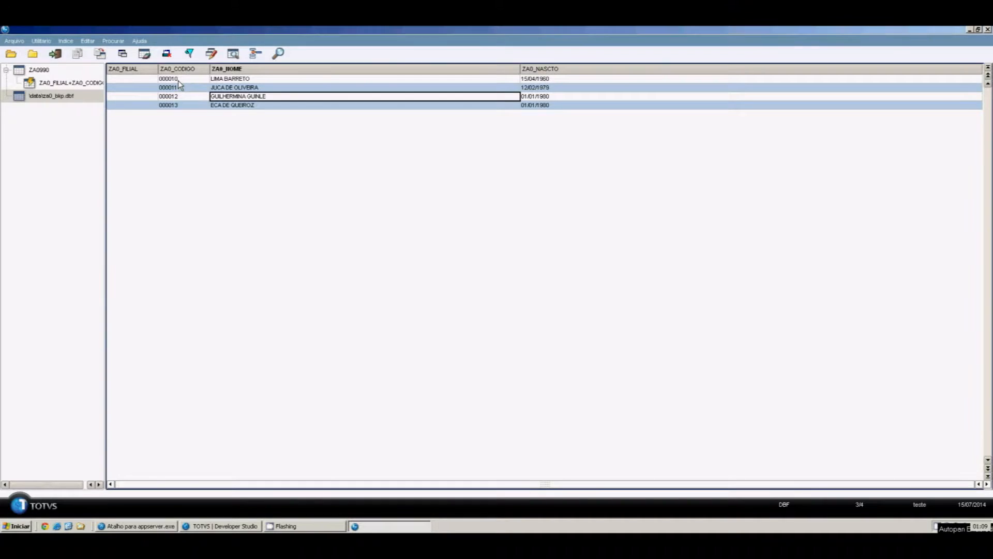
key(Down)
key(Return)
text(NABUCO ODONOSOR)
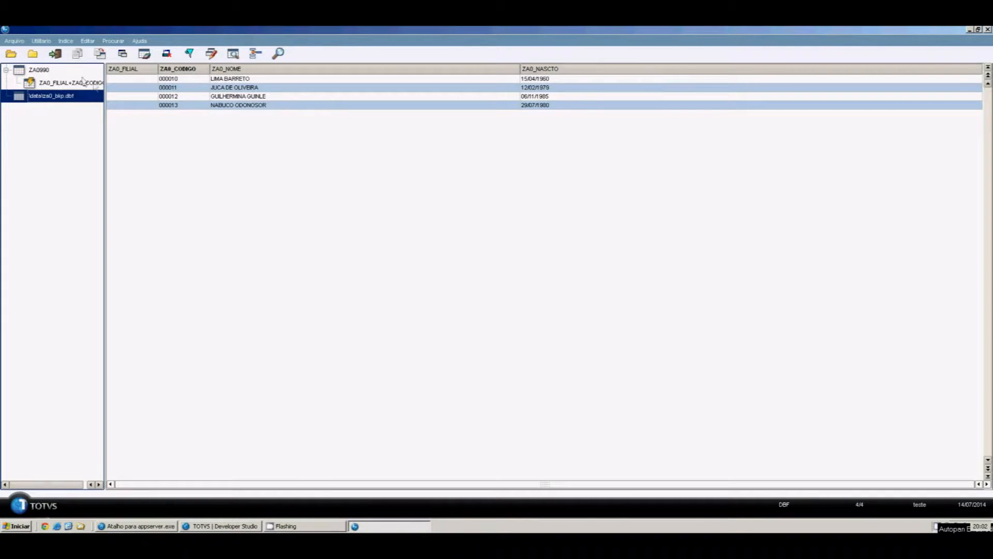
With ZA0990 selected, choose SERVIDOR\data\za0_bkp.dbf as the Append From source
click(63, 73)
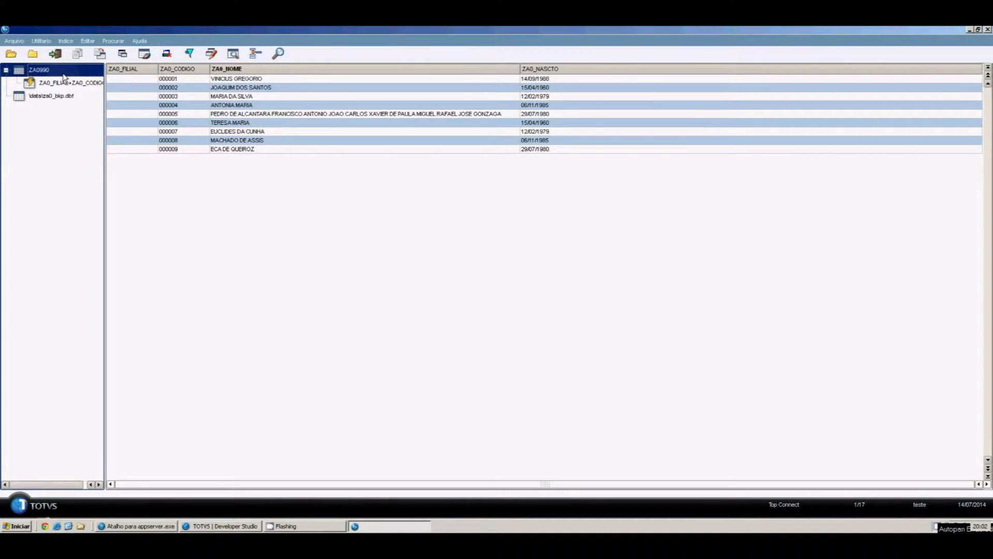
click(41, 41)
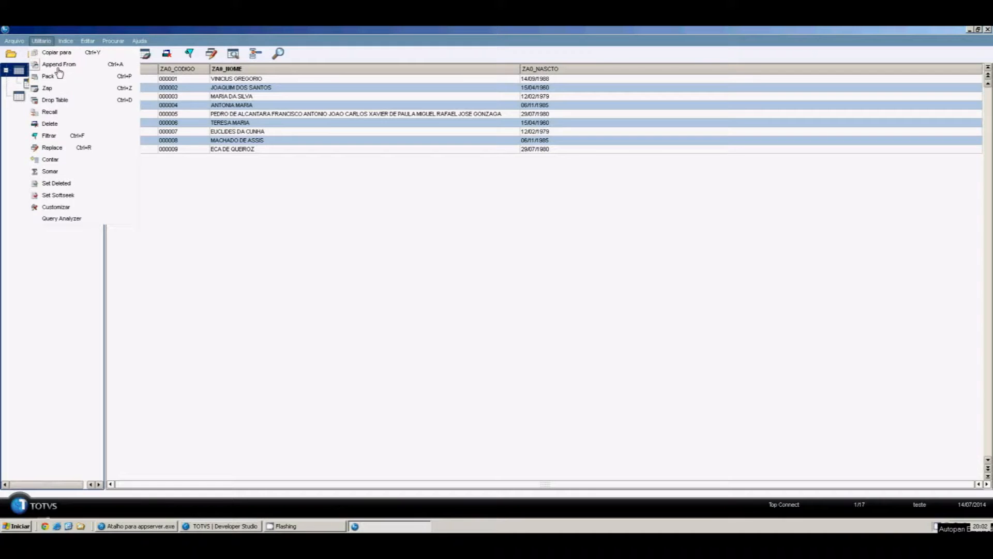
click(59, 64)
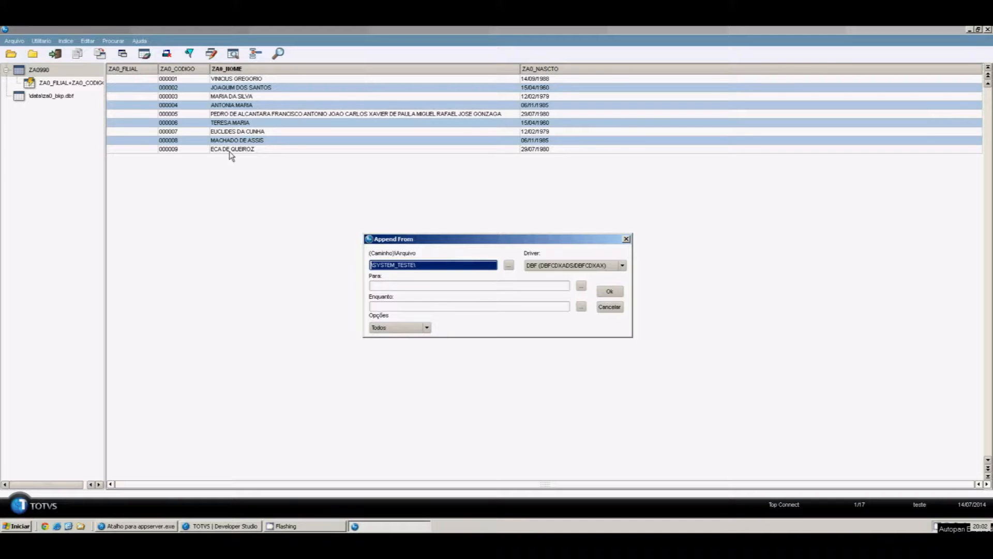
click(509, 265)
click(395, 258)
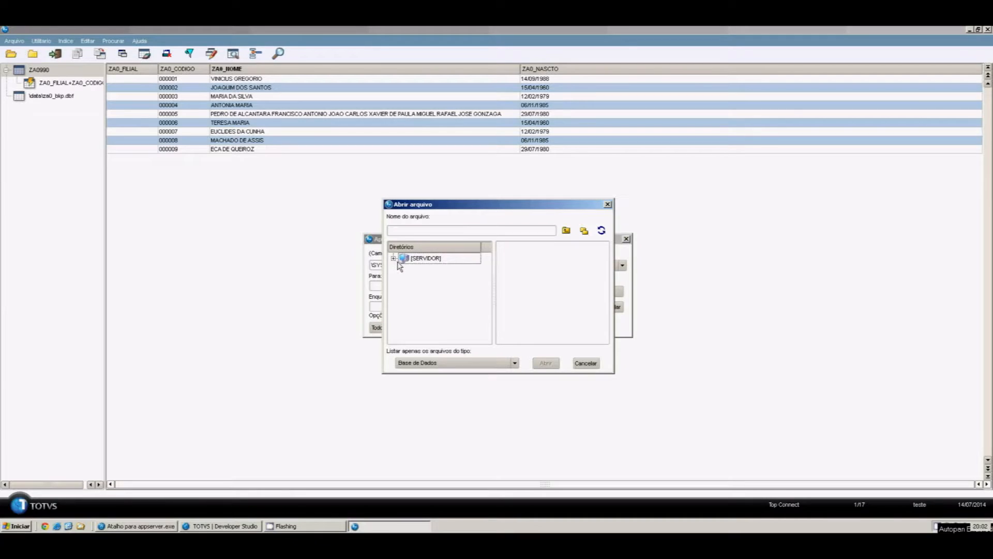
click(423, 306)
click(513, 246)
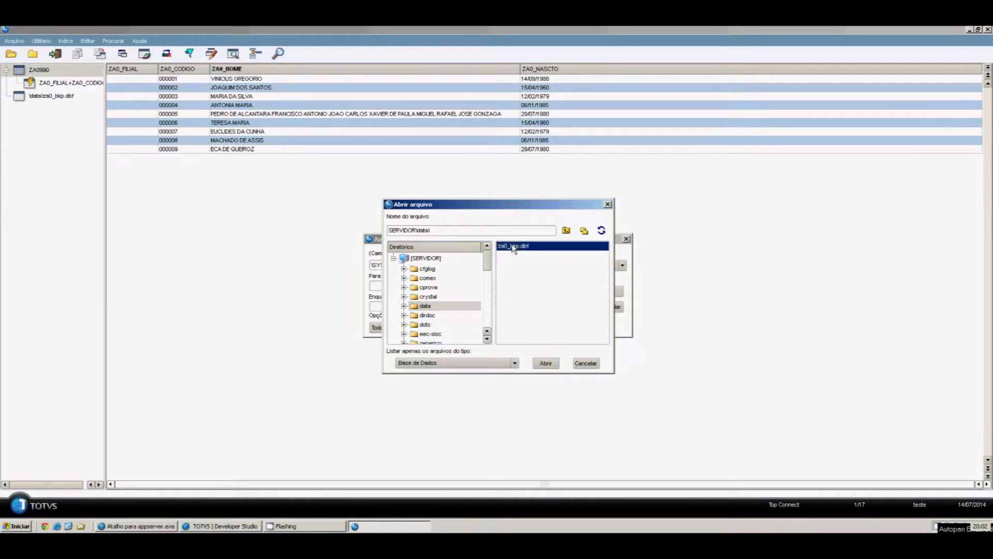
click(544, 364)
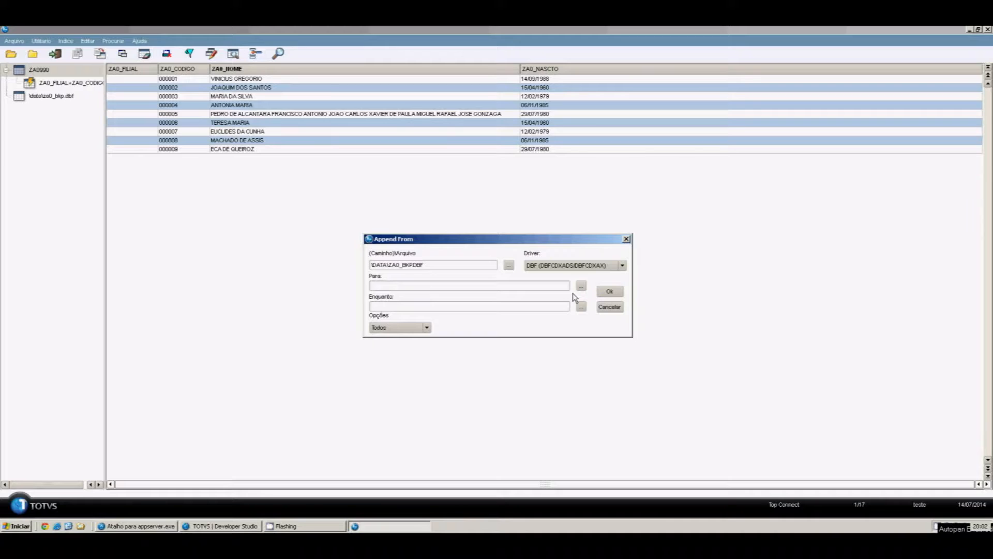
Run the append, dismiss the processed message and review appended records 000010–000013
click(603, 294)
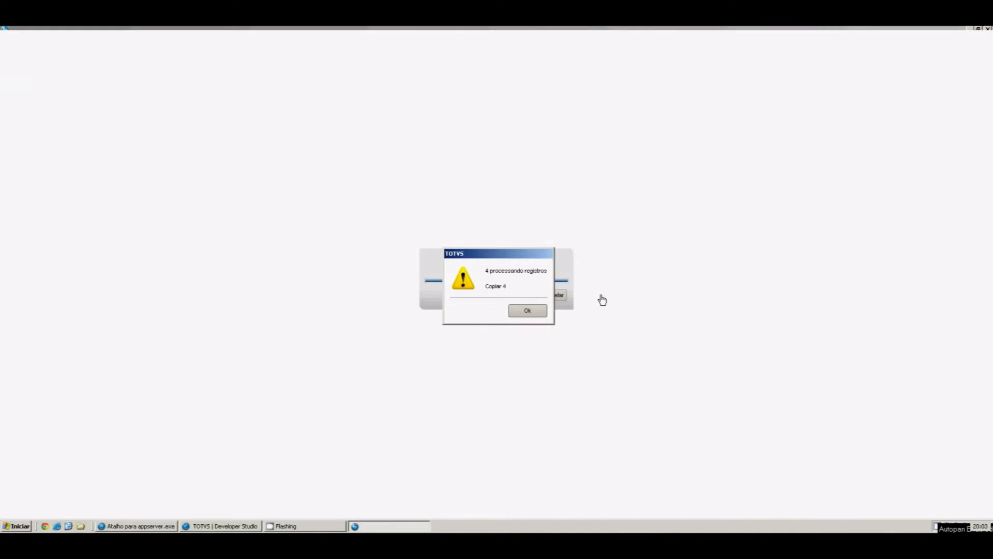
click(527, 311)
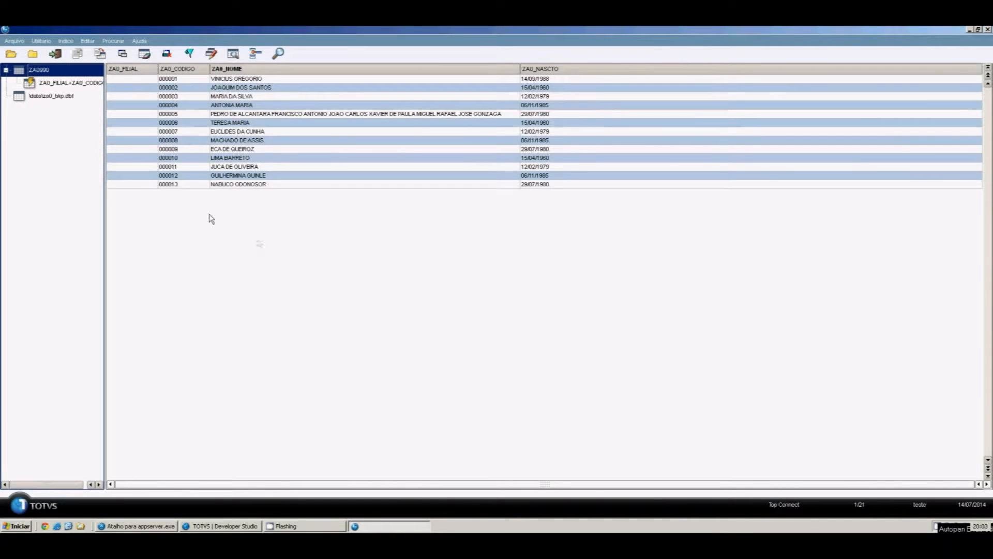
click(259, 159)
click(262, 168)
click(265, 176)
click(266, 185)
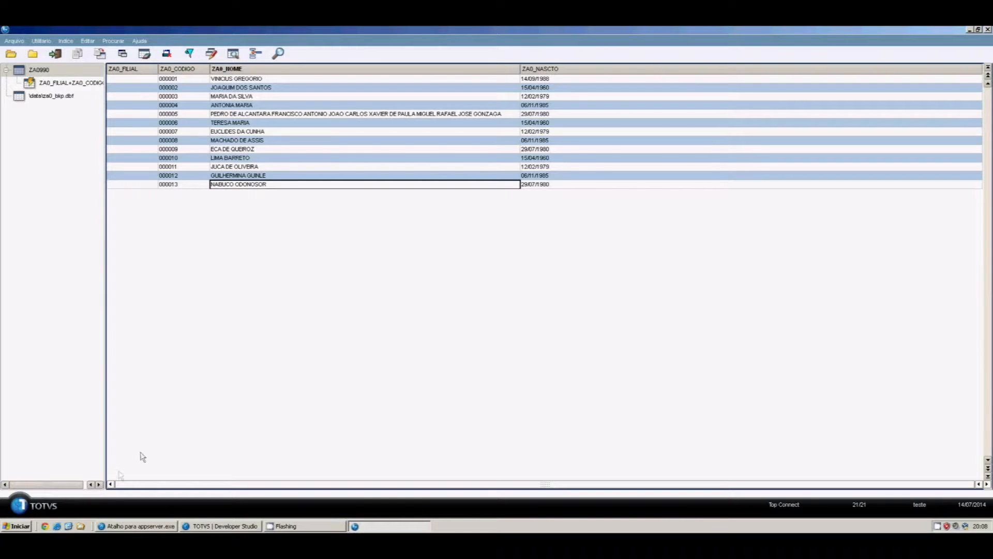
click(69, 526)
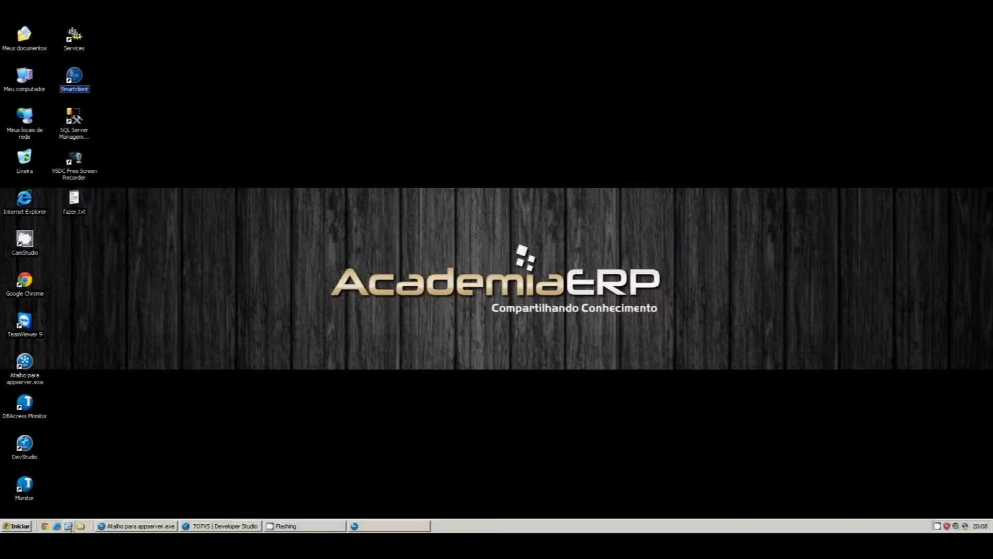
Launch SmartClient and sign in with the administrator user to environment 02 Compras
double_click(72, 78)
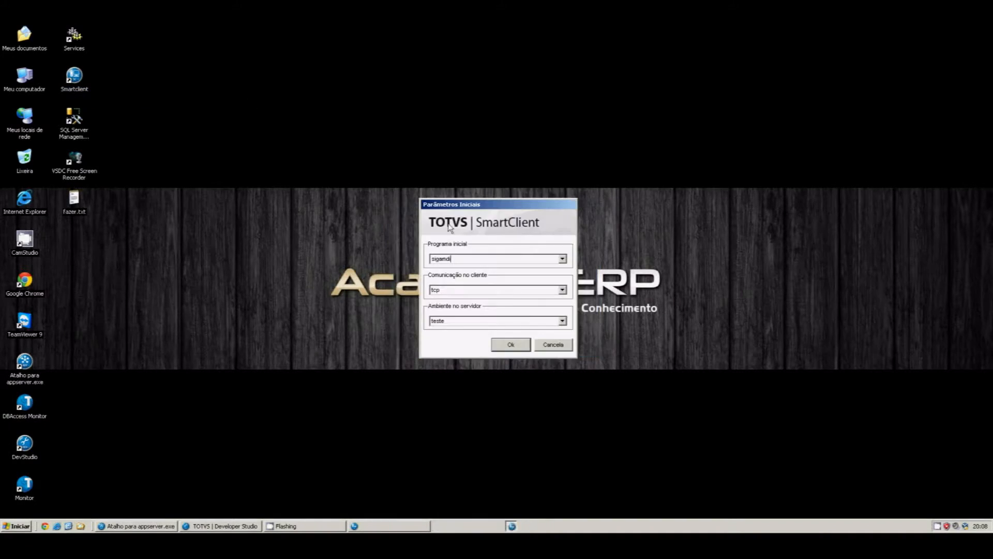
click(514, 347)
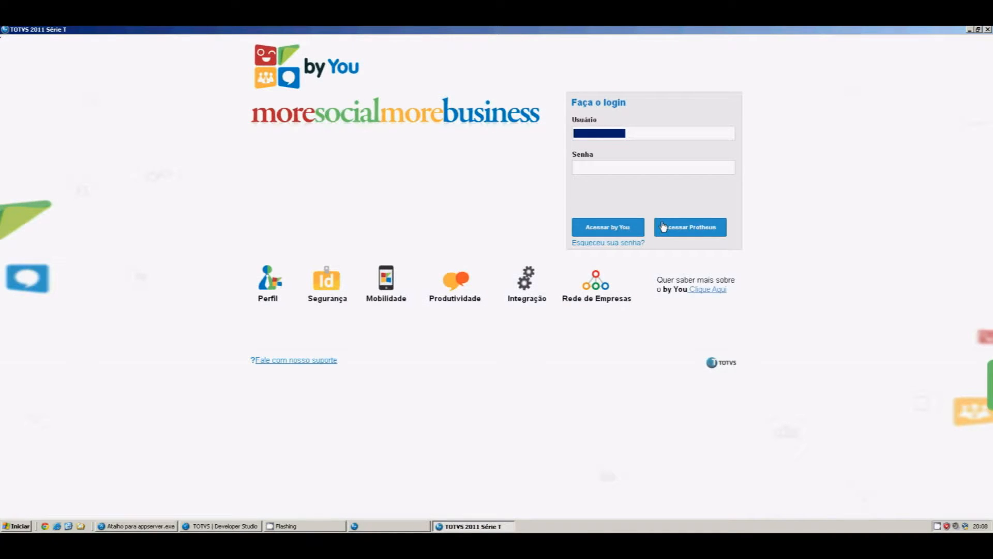
text(admin)
click(664, 227)
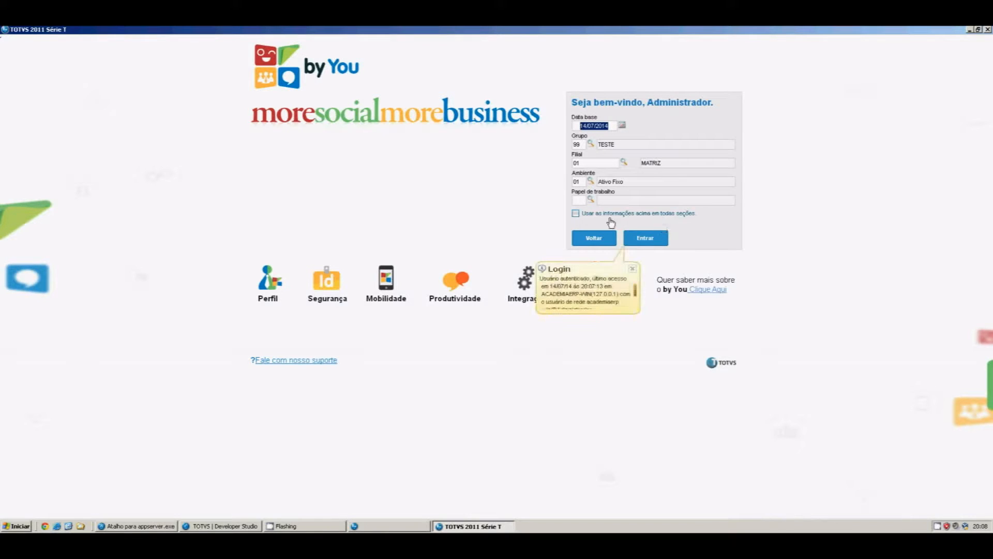
text(02)
key(Tab)
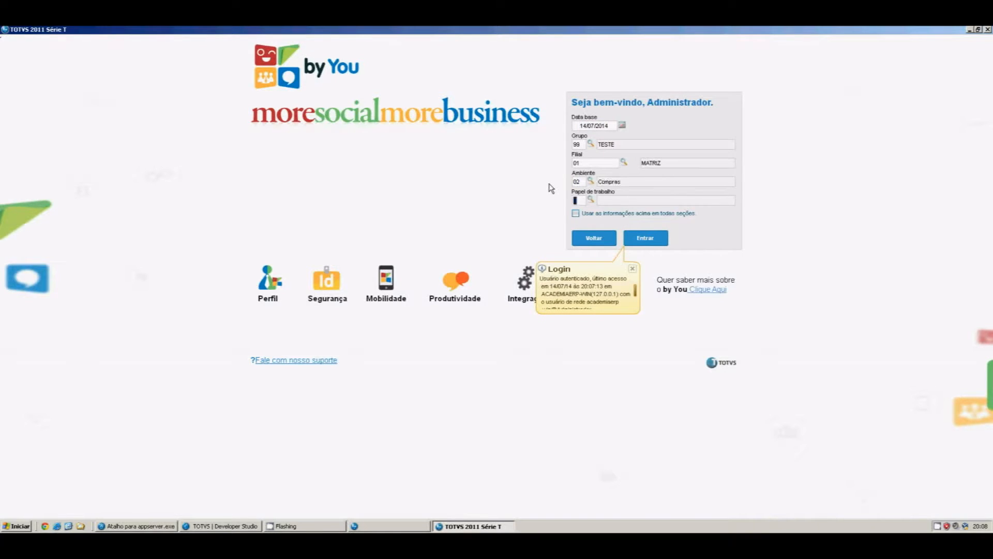
click(657, 241)
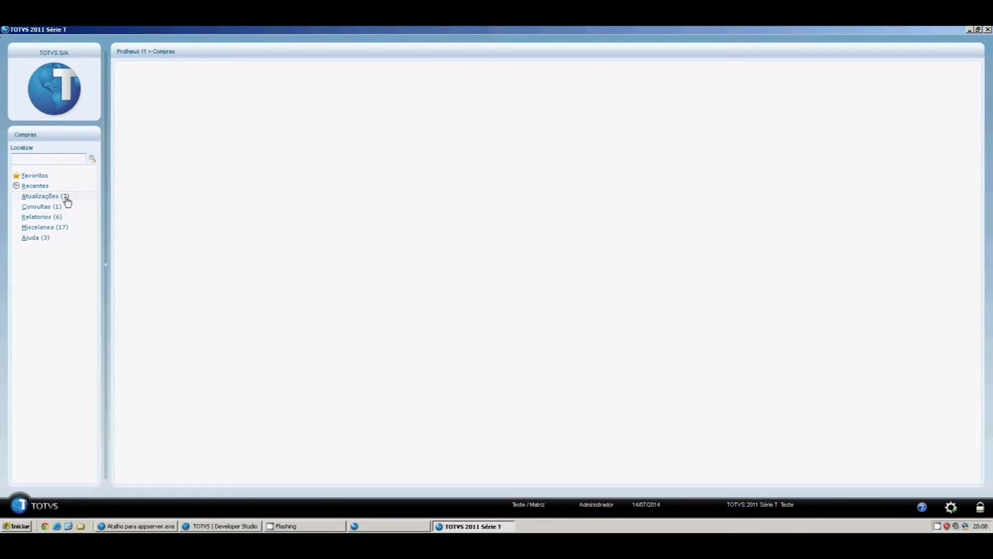
Open Atualizações > Cadastros > Datas de Aniversário and start a new birthday record
click(61, 198)
click(60, 209)
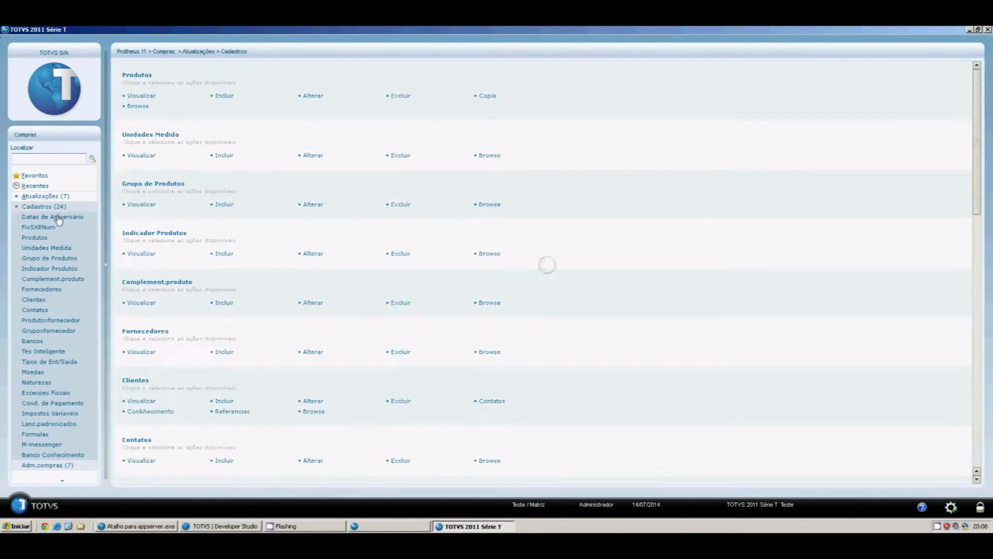
click(59, 218)
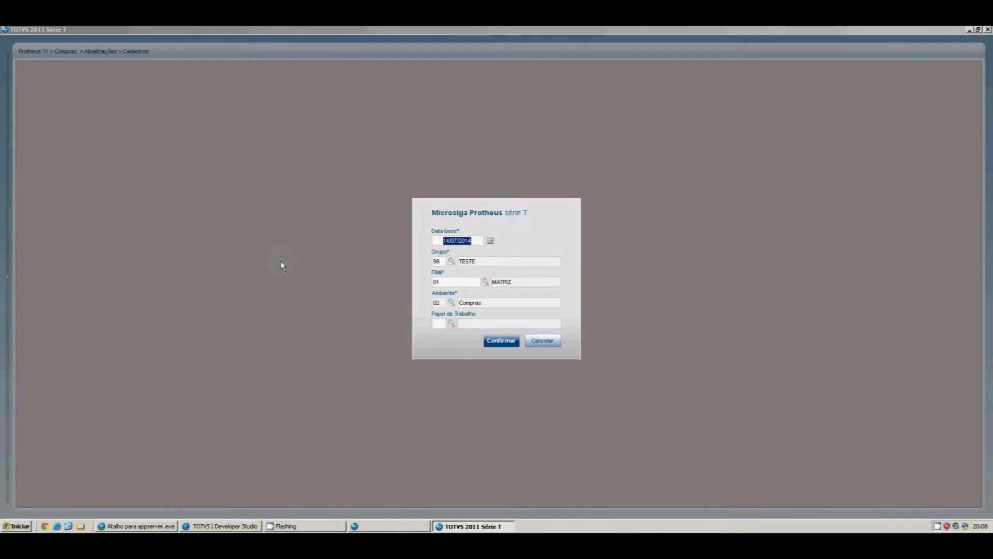
click(492, 341)
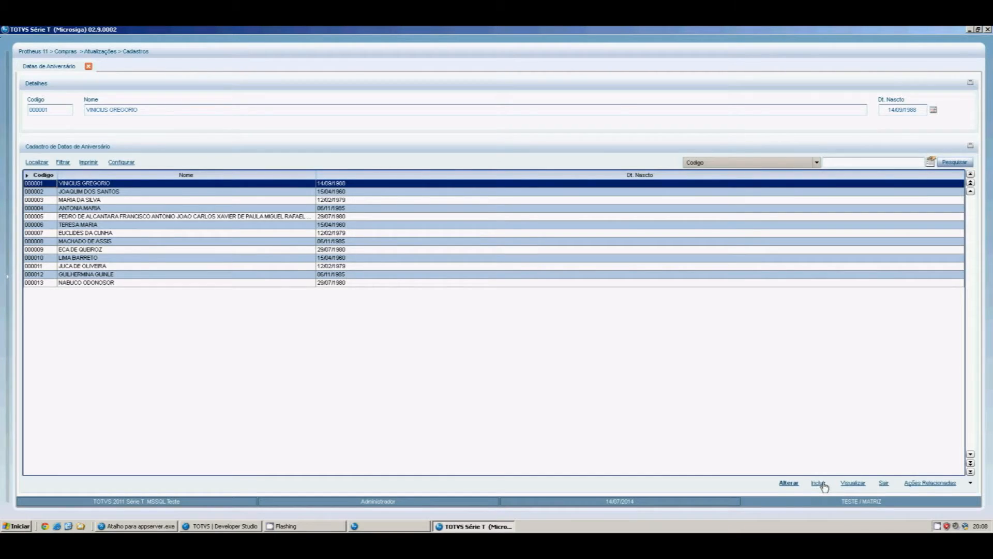
click(820, 483)
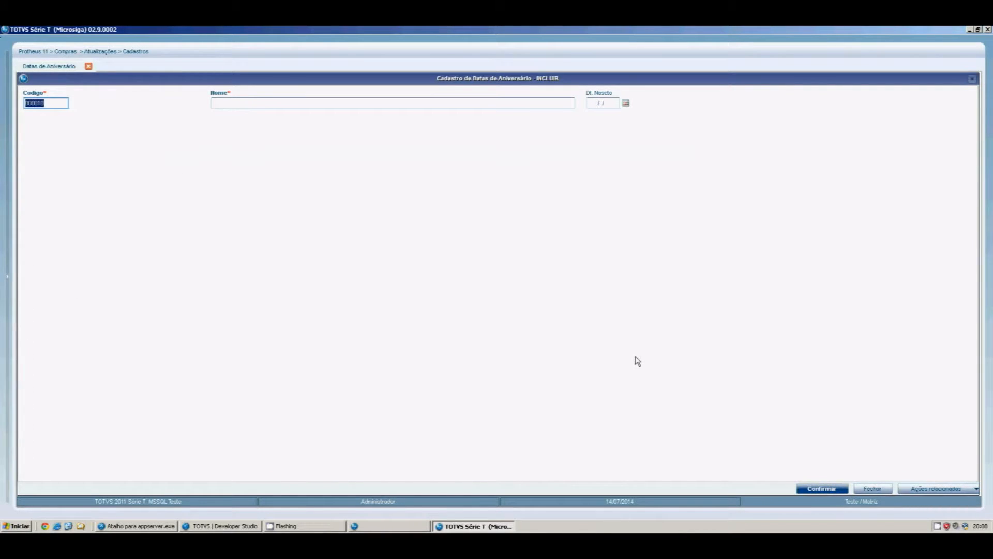
click(408, 528)
click(186, 185)
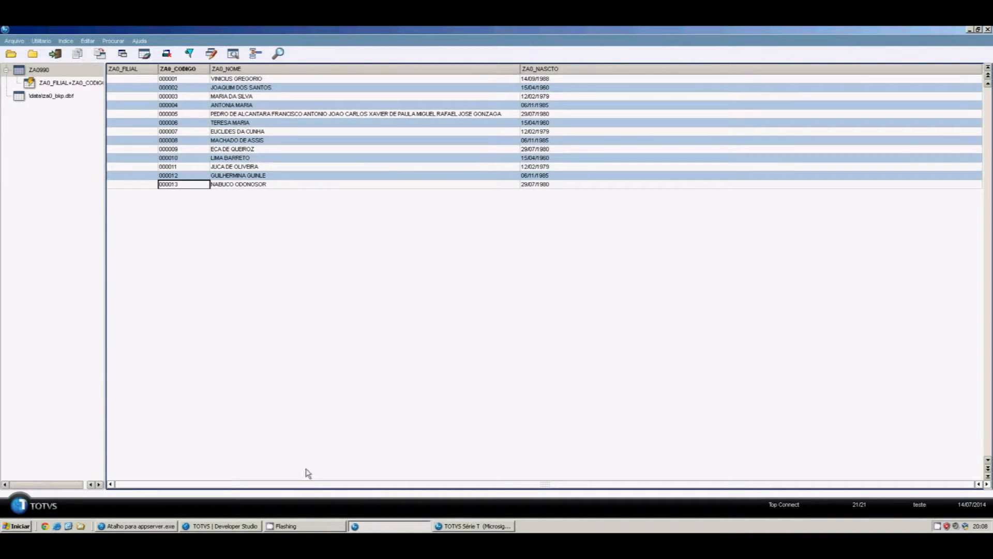
click(474, 527)
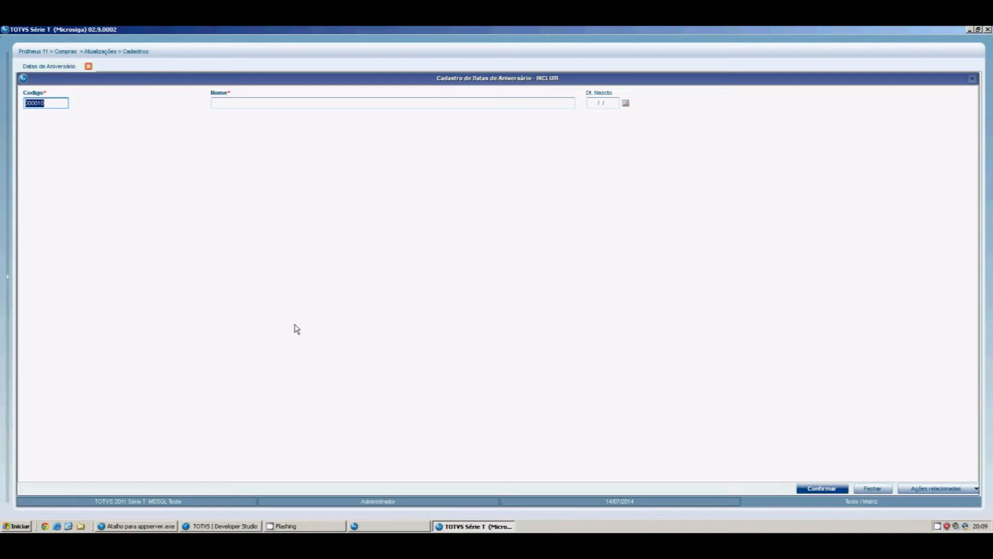
Fill in a new record named TESTE born 01/01/2001 and confirm it
click(296, 103)
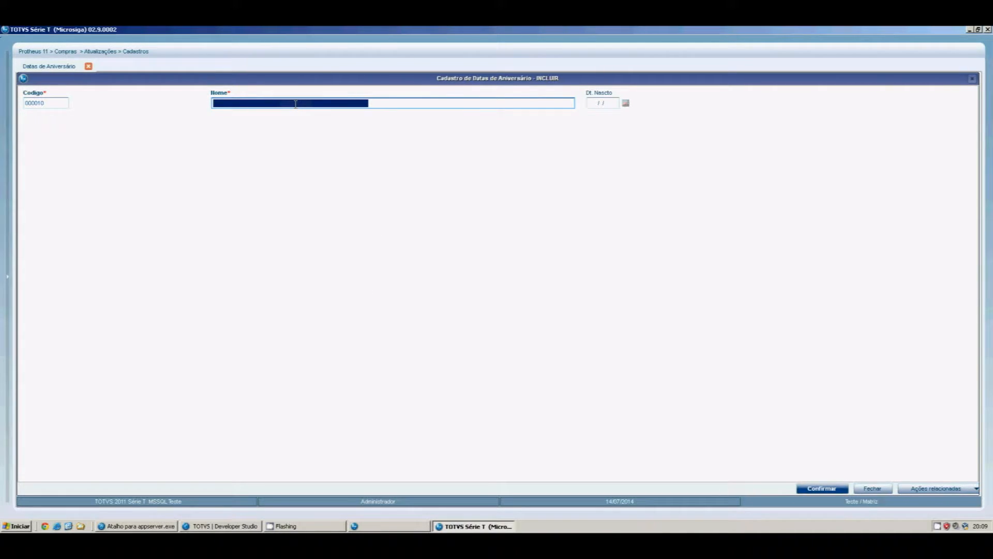
text(TESTE)
key(Tab)
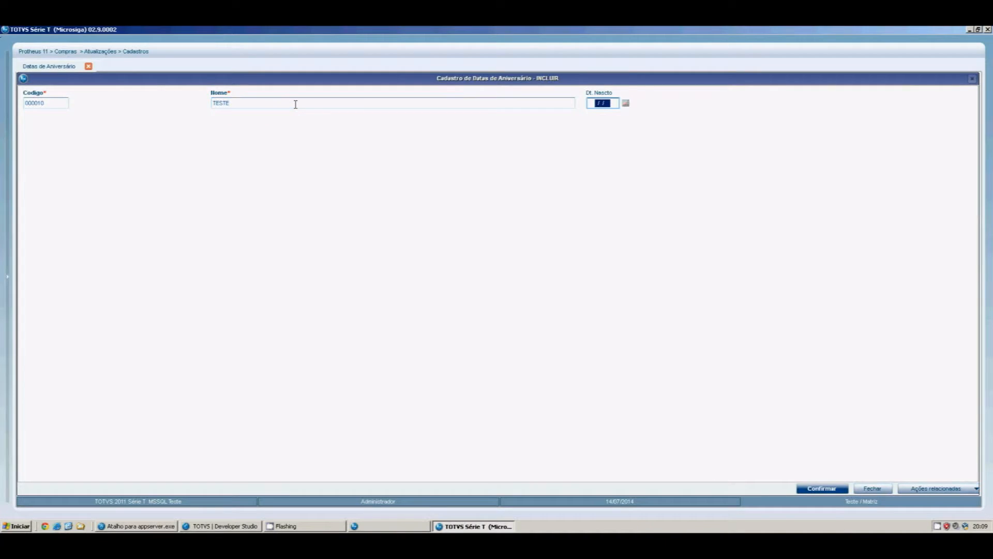
text(01012001)
key(Tab)
click(820, 489)
View the duplicate-key error details, close the register and end the Protheus session
click(433, 337)
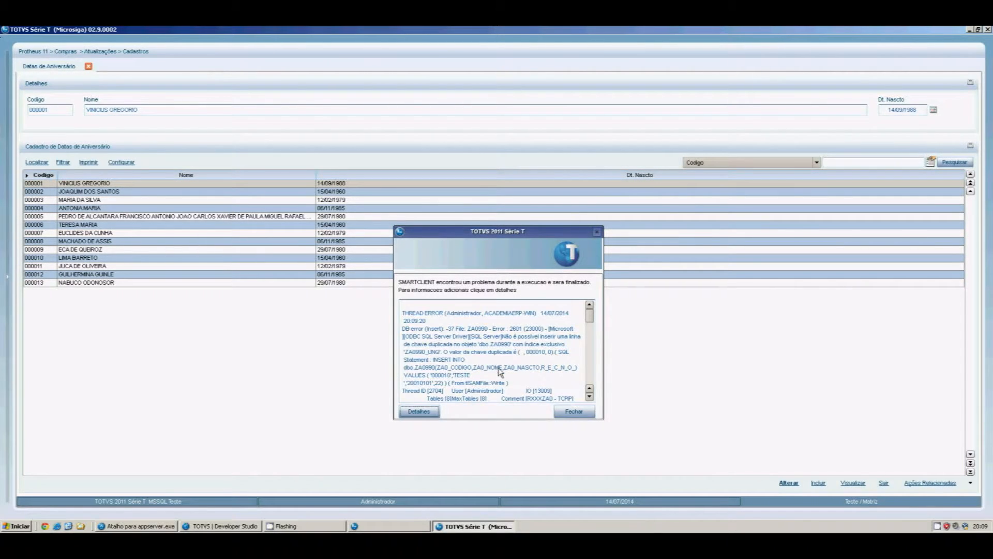
click(569, 413)
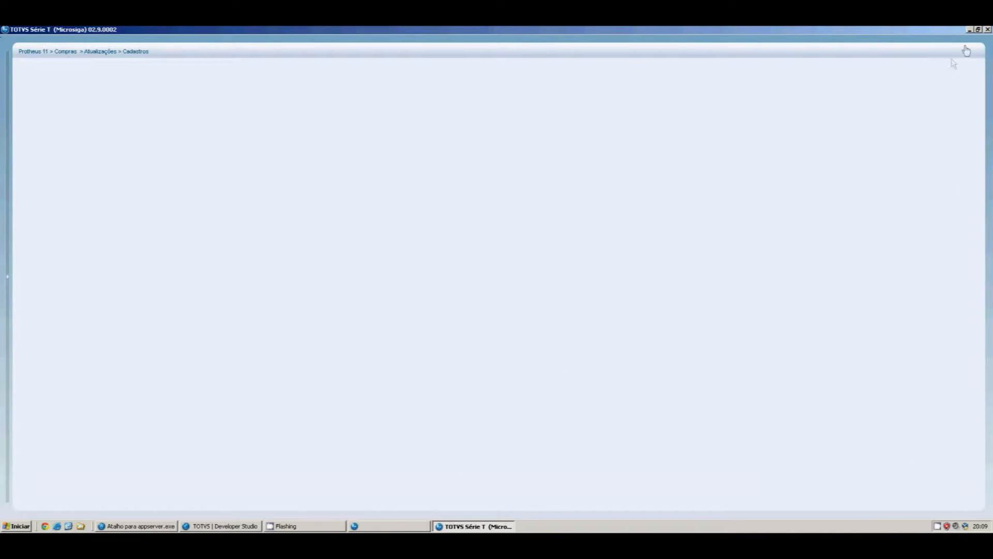
click(988, 30)
click(523, 342)
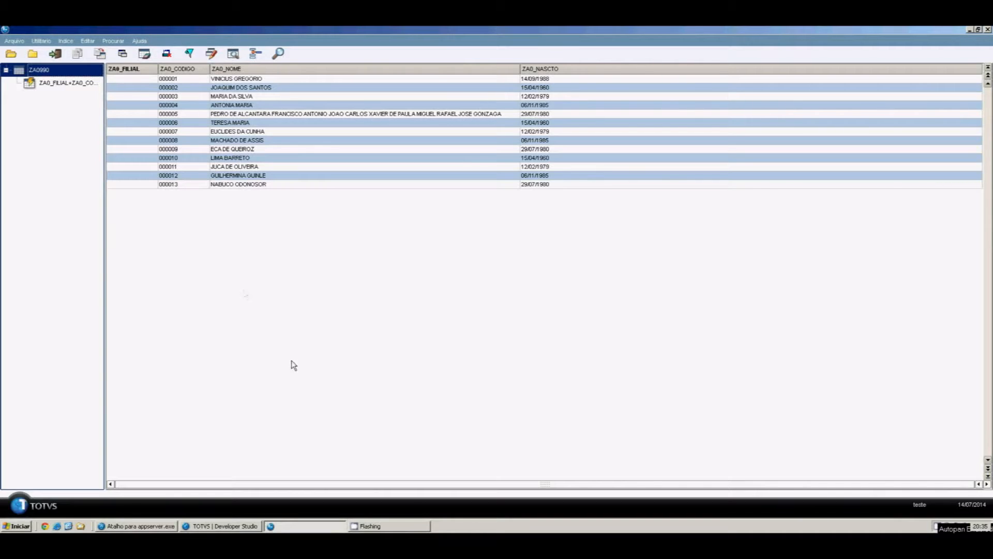
Paste the FIXSXENUM function below Return in RXXXZA0.PRW and inspect its GetSX8Num loop lines
click(242, 526)
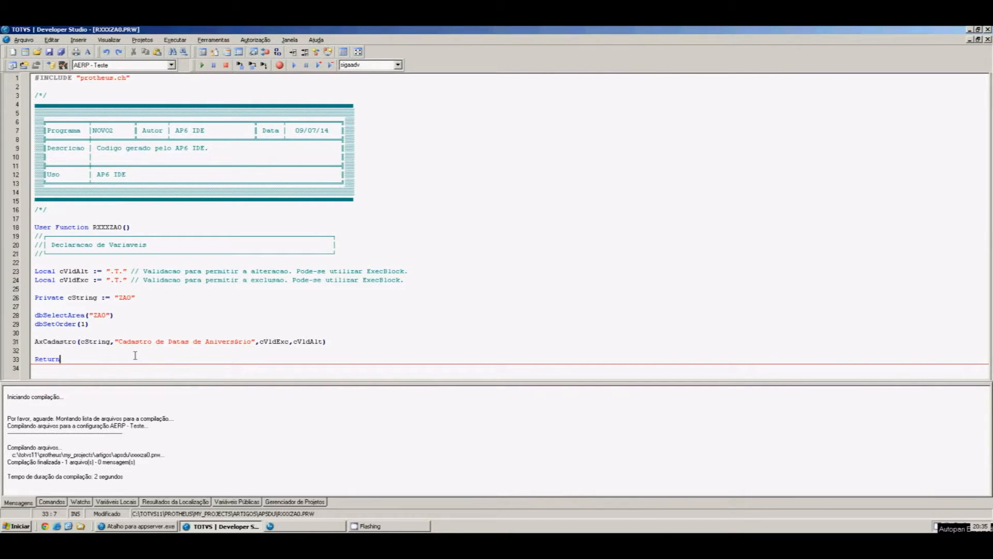
key(Return)
key(Return)
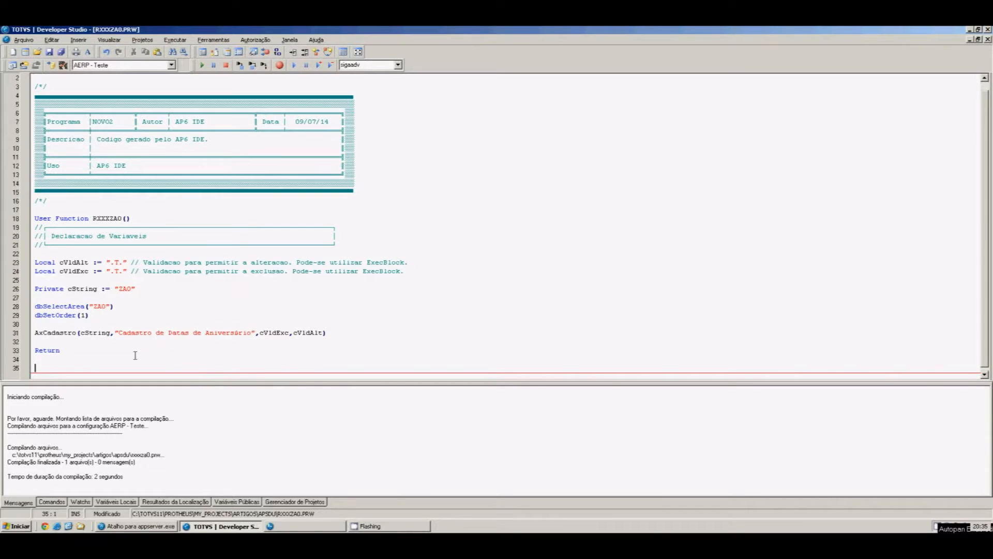
key(ctrl+v)
key(Up)
key(Up)
key(Up)
key(Up)
key(Up)
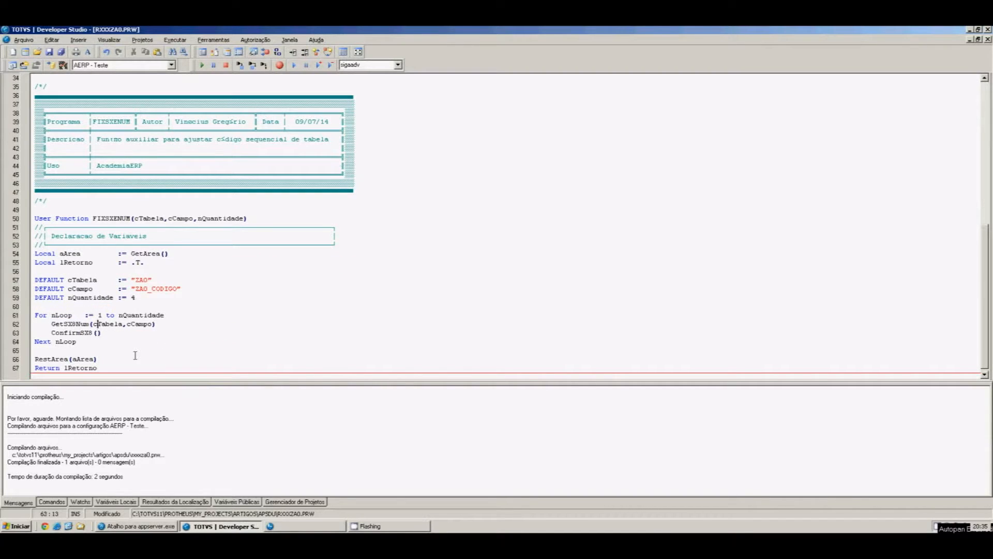
key(Home)
key(shift+End)
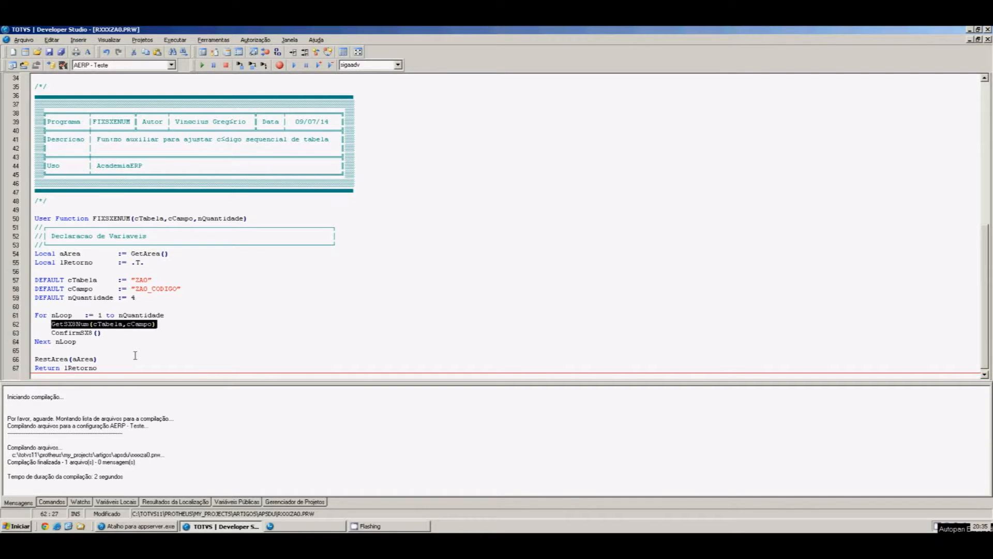
key(Down)
key(Home)
key(shift+End)
key(Up)
key(Up)
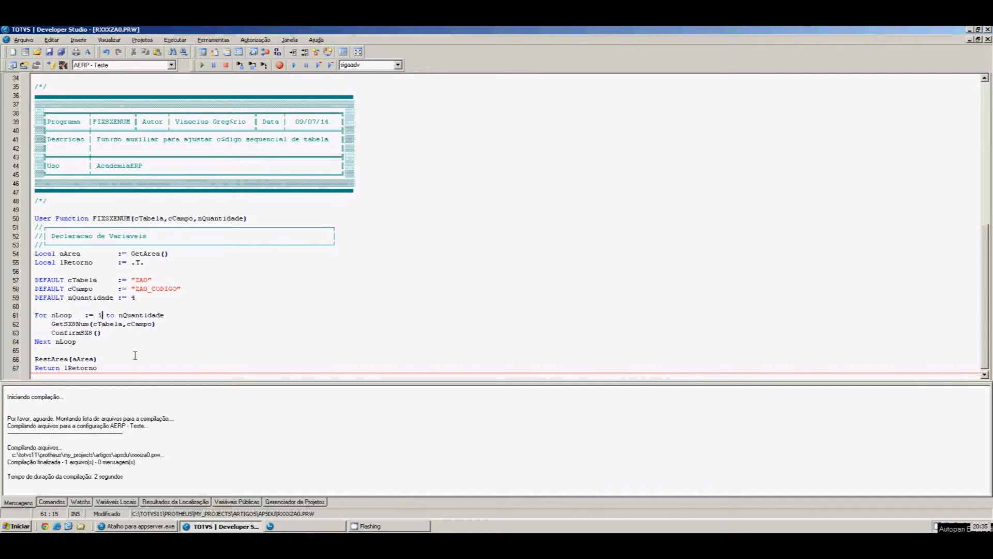
key(Home)
key(shift+Down)
key(shift+Down)
key(shift+End)
key(shift+Down)
key(Up)
key(Up)
key(Up)
key(shift+Left)
key(shift+Left)
key(shift+Left)
key(shift+Left)
key(shift+Left)
key(shift+Left)
key(shift+Left)
key(shift+Left)
key(shift+Left)
key(shift+Left)
key(shift+Left)
Review the FIXSXENUM cTabela and cCampo parameters and defaults, ending at nQuantidade defaulting to 4
key(Up)
key(Up)
key(Up)
key(Up)
key(Up)
key(Up)
key(Up)
key(Up)
key(Up)
key(Up)
key(Up)
key(Right)
key(Right)
key(Right)
key(Right)
key(shift+Right)
key(shift+Right)
key(shift+Right)
key(shift+Right)
key(shift+Right)
key(shift+Right)
key(shift+Right)
key(Right)
key(Right)
key(shift+Right)
key(shift+Right)
key(shift+Right)
key(shift+Right)
key(shift+Right)
key(shift+Right)
key(Right)
key(Down)
key(Down)
key(Down)
key(Down)
key(Down)
key(Down)
key(Down)
key(Home)
key(Right)
key(Right)
key(Right)
key(Right)
key(Right)
key(Right)
key(Right)
key(Right)
key(Right)
key(Right)
key(Left)
key(Down)
key(Left)
key(Left)
key(Right)
key(Right)
key(Right)
key(Right)
key(Down)
key(End)
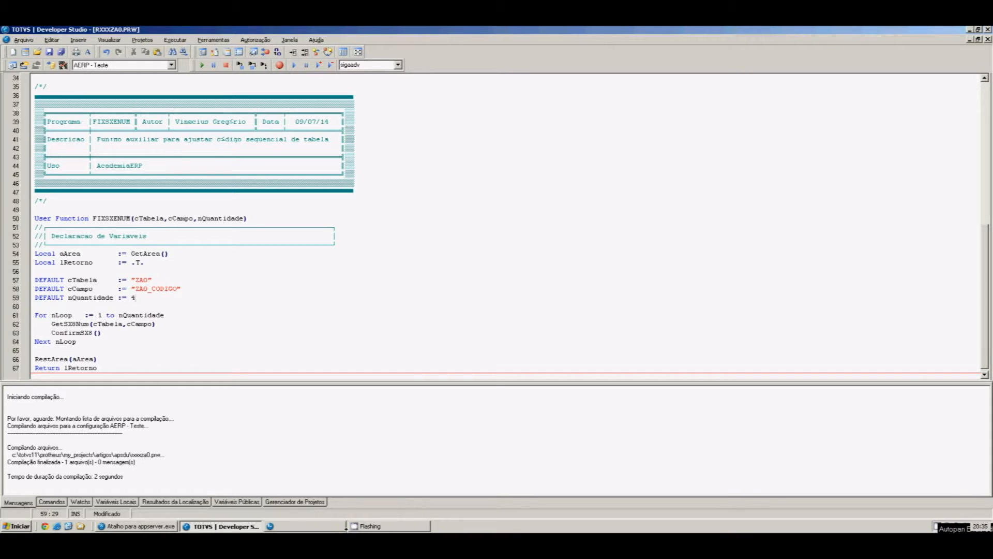
Close the ZA0 table browser in APSDU and dismiss the end-of-session notice
click(339, 527)
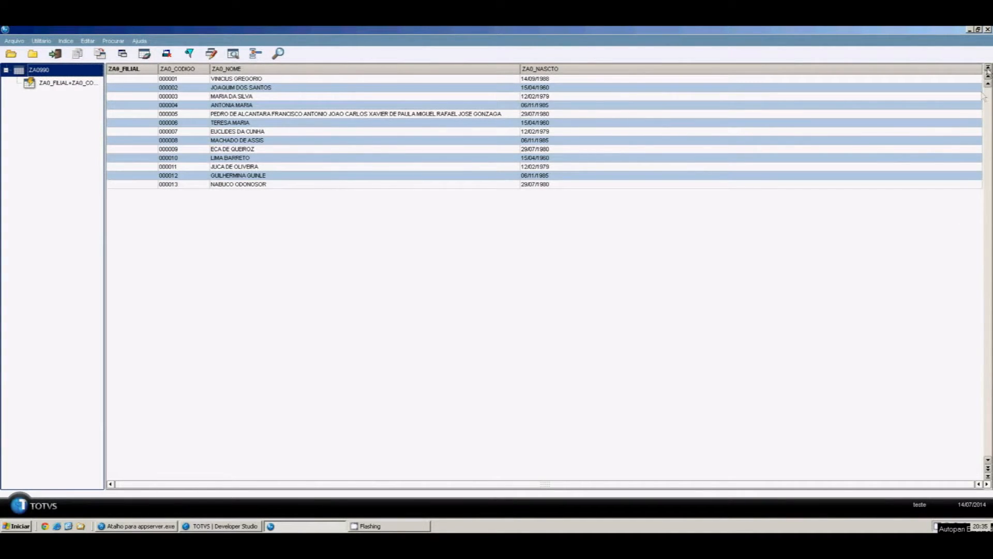
click(987, 29)
click(499, 317)
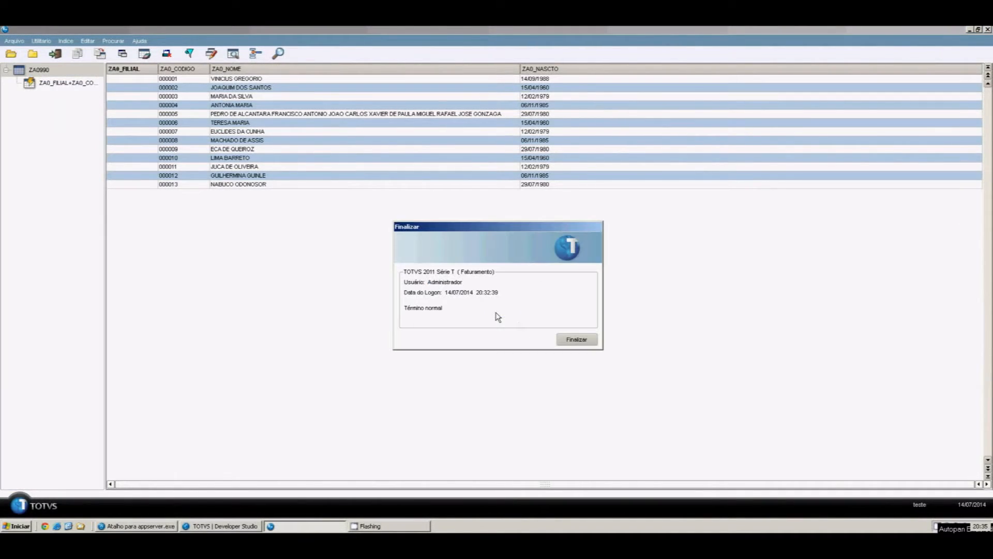
click(596, 340)
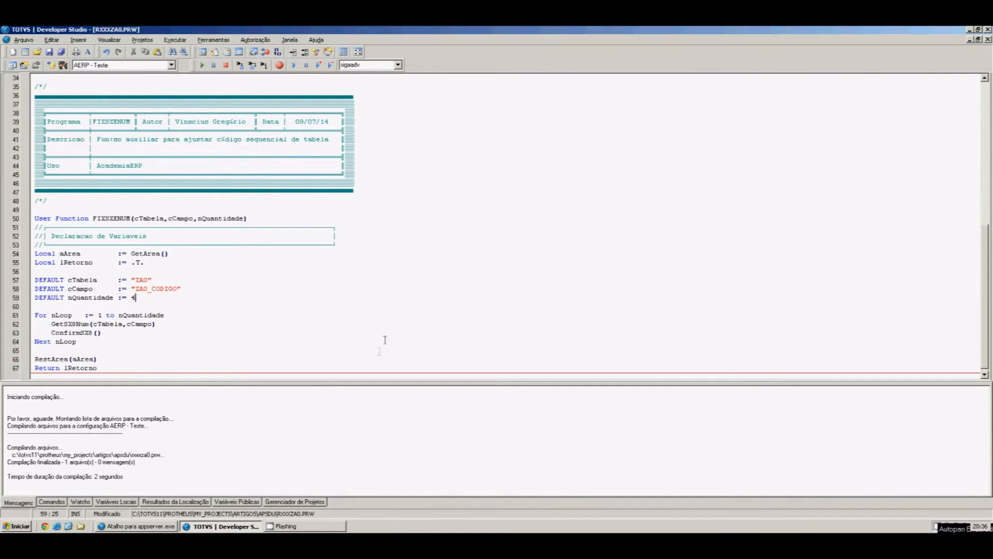
Compile RXXXZA0.PRW with Ctrl+F9, saving the changes, then show the desktop
click(405, 346)
key(ctrl+F9)
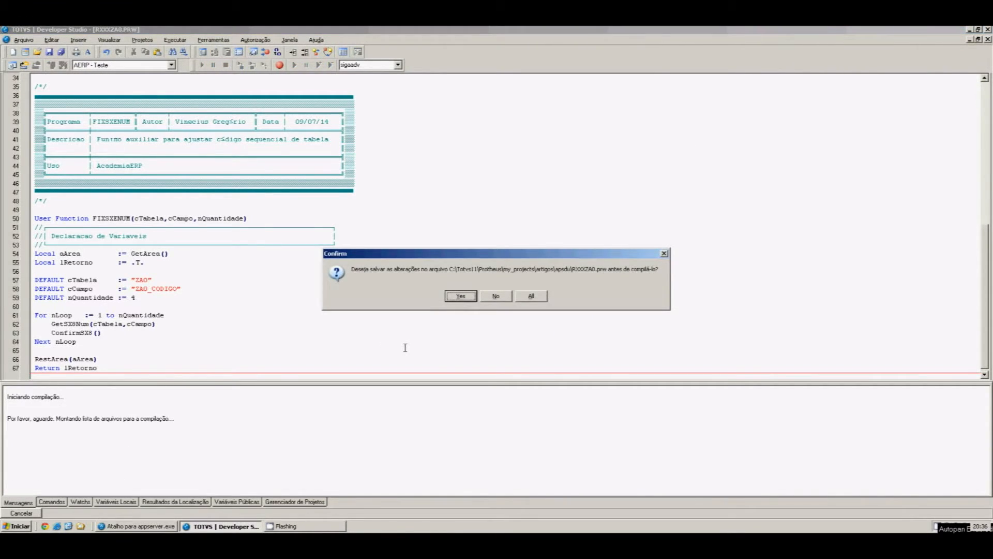
key(Return)
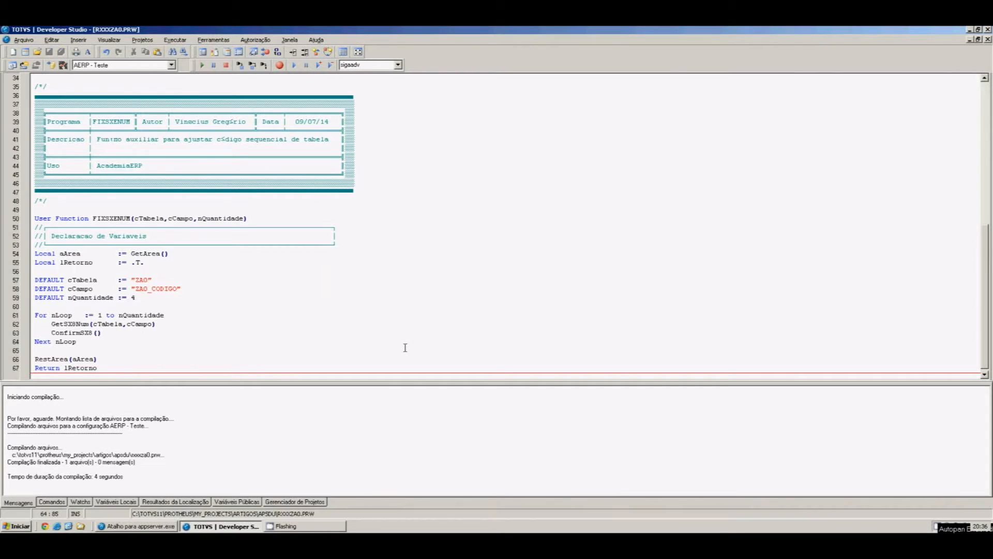
click(68, 526)
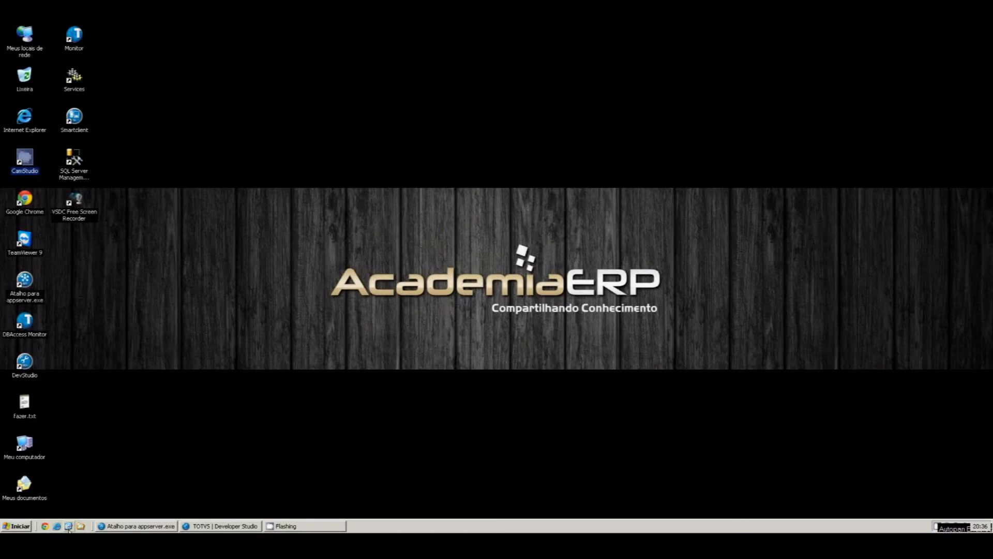
Launch SmartClient with sigamdi as the starting program
click(74, 129)
double_click(74, 129)
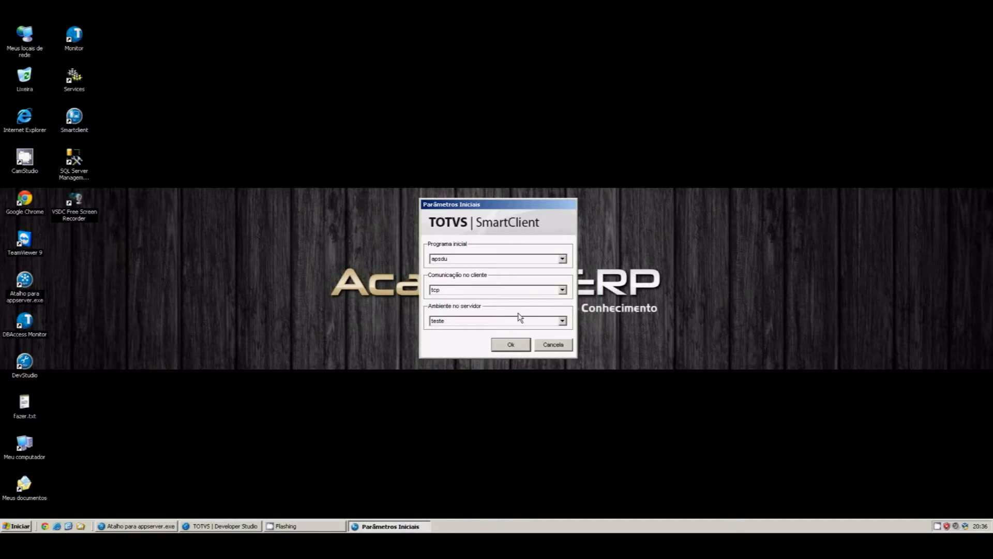
text(sigamdi)
key(Tab)
key(Tab)
key(Return)
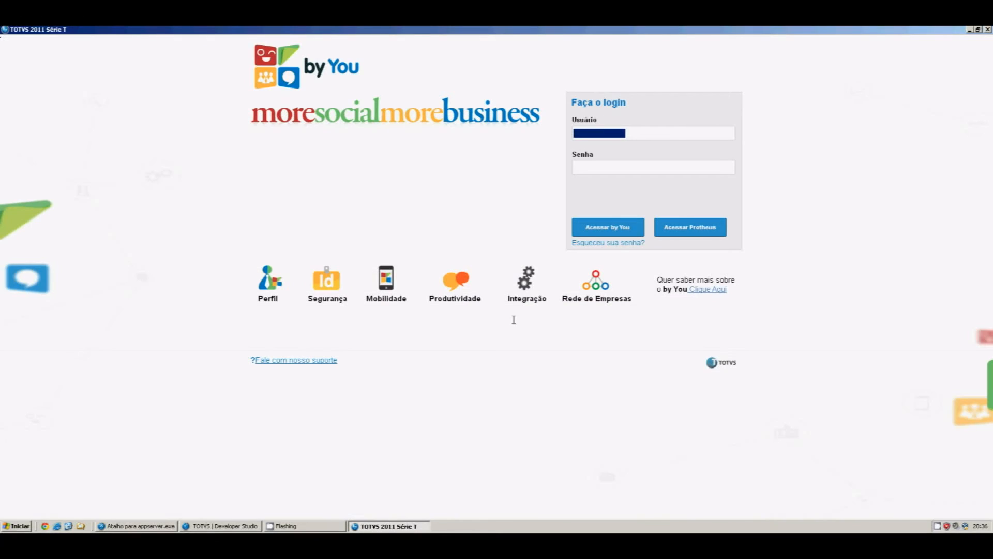
Sign in as admin, enter the Compras module with Ambiente 02, and expand Atualizações
text(admin)
key(Tab)
key(Tab)
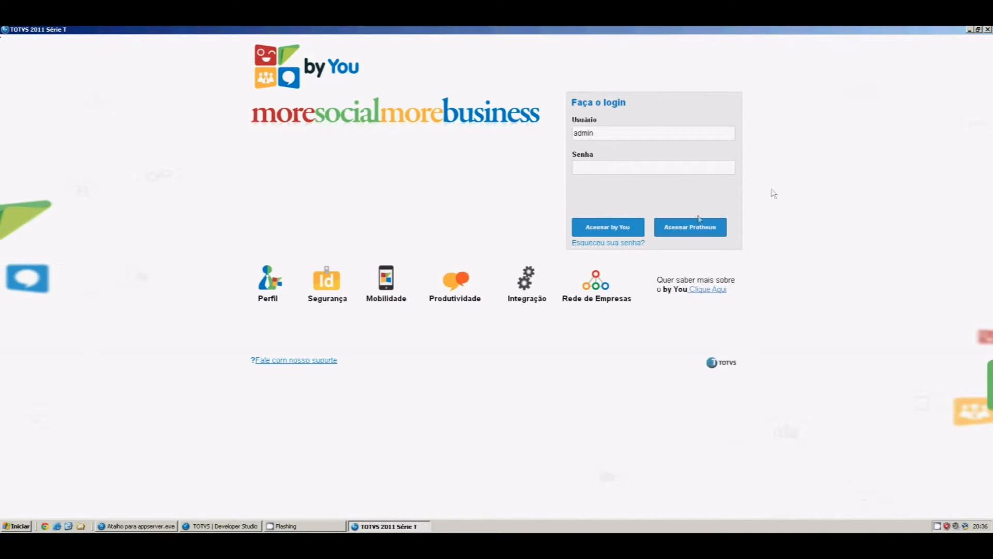
click(719, 226)
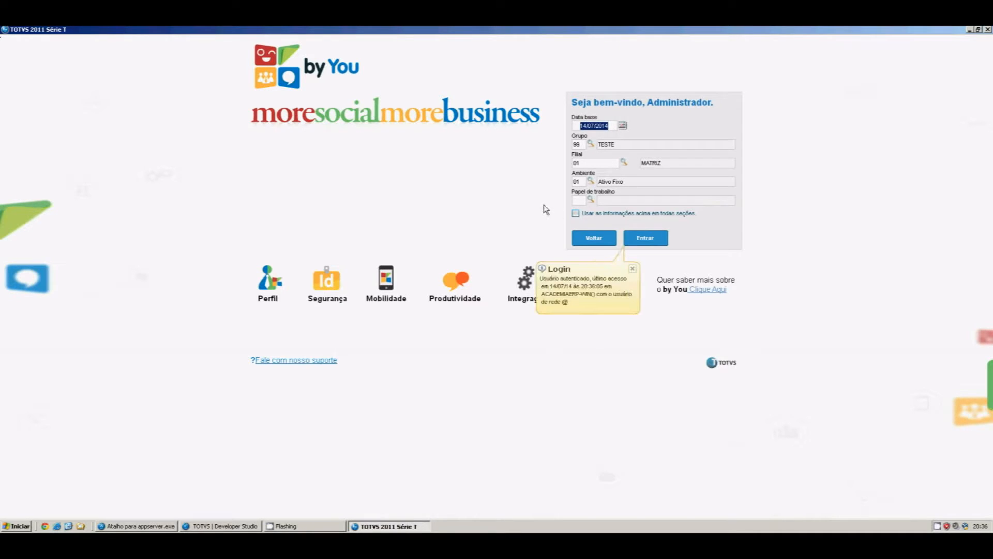
click(573, 182)
text(02)
key(Tab)
click(656, 242)
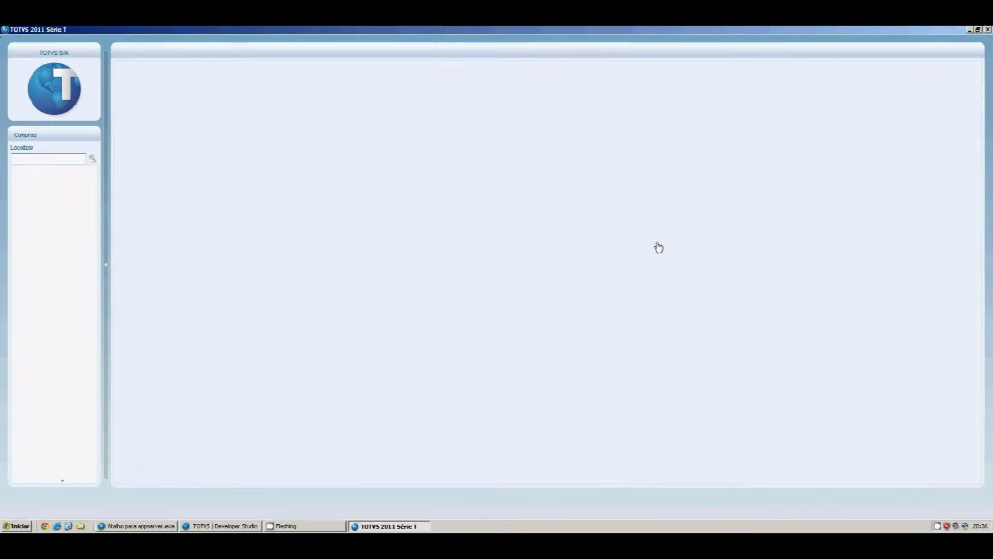
click(61, 198)
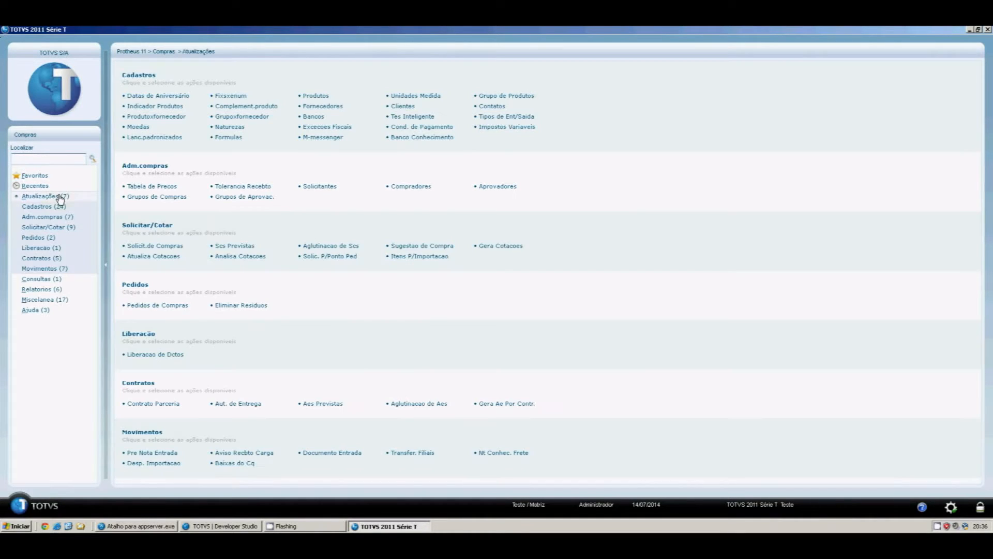
Run FixSXENum from Cadastros, then open Datas de Aniversário listing records 000001 through 000013
click(55, 208)
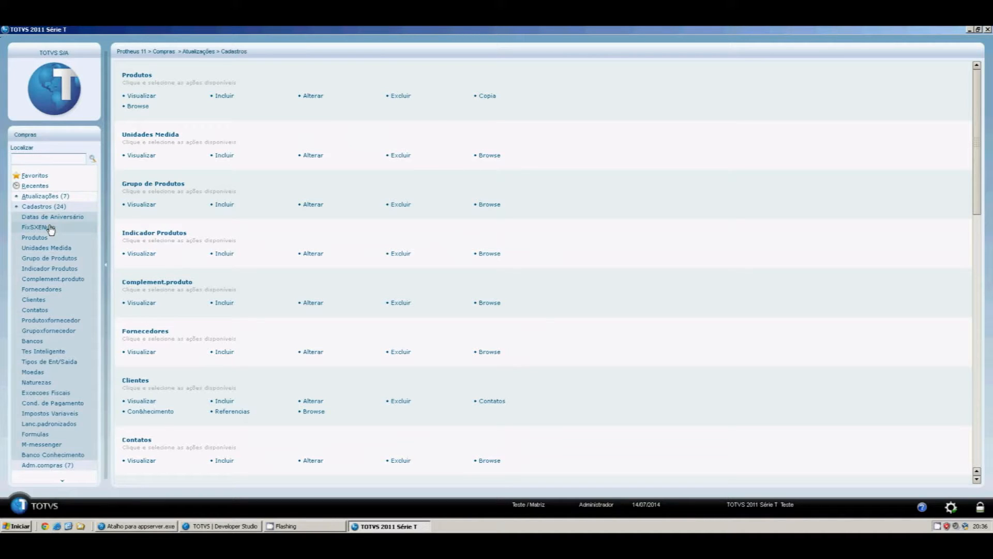
click(51, 230)
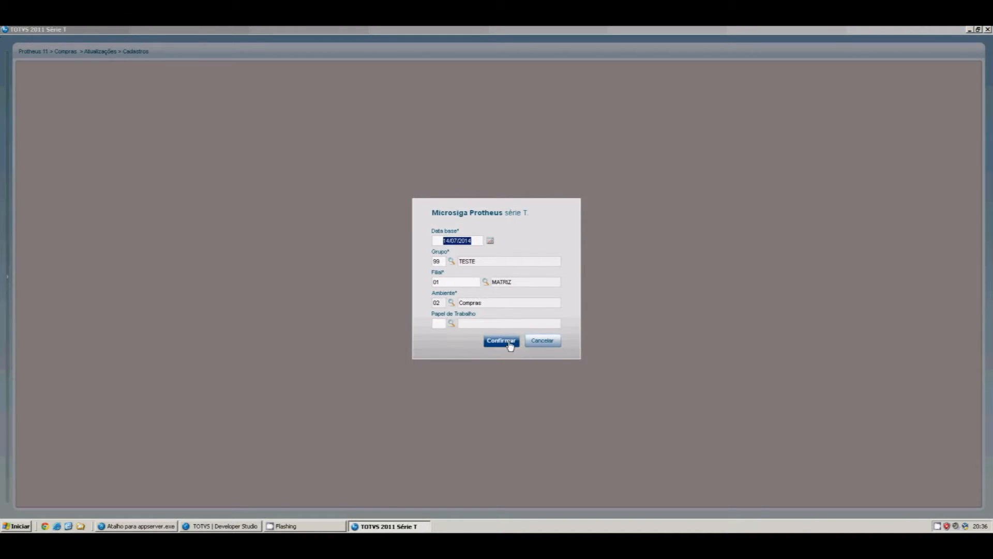
click(501, 341)
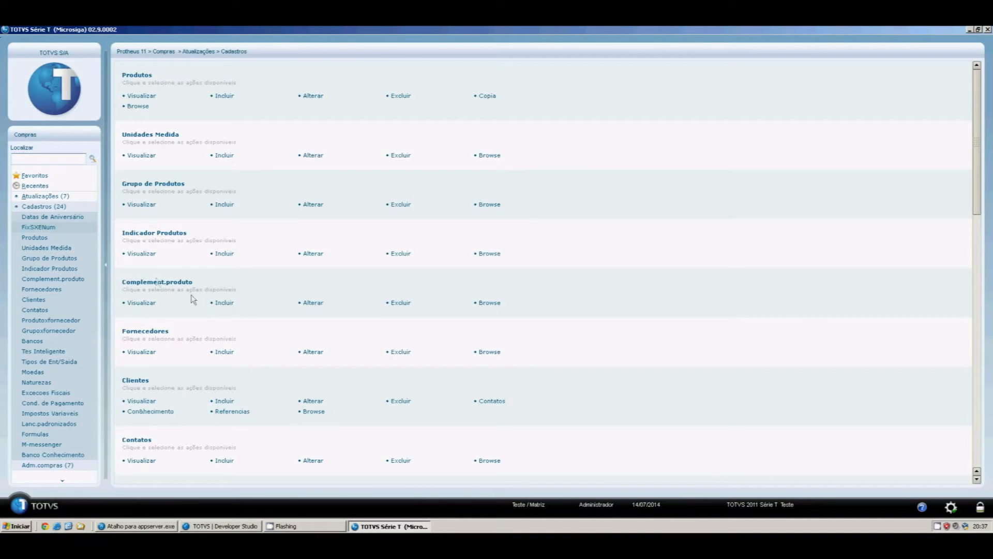
click(80, 218)
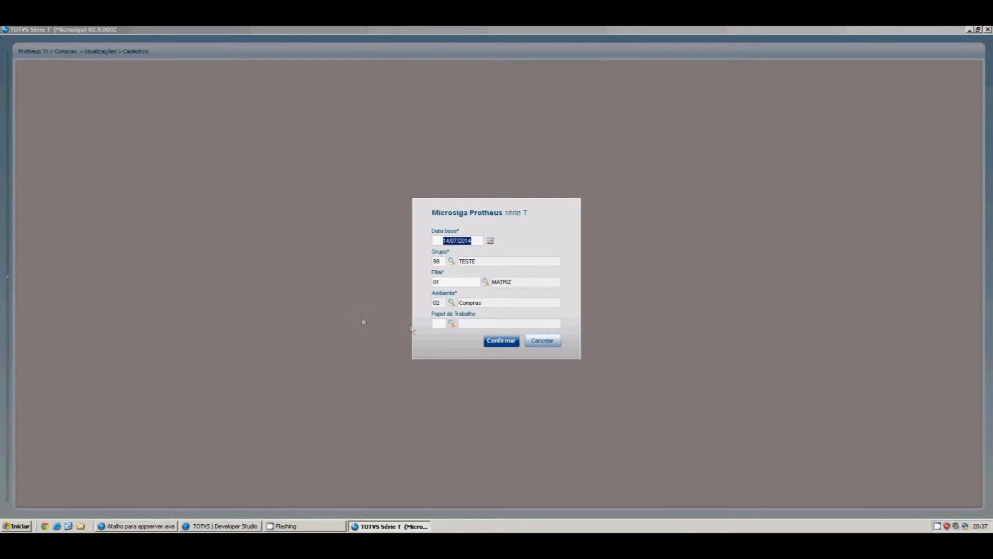
click(488, 342)
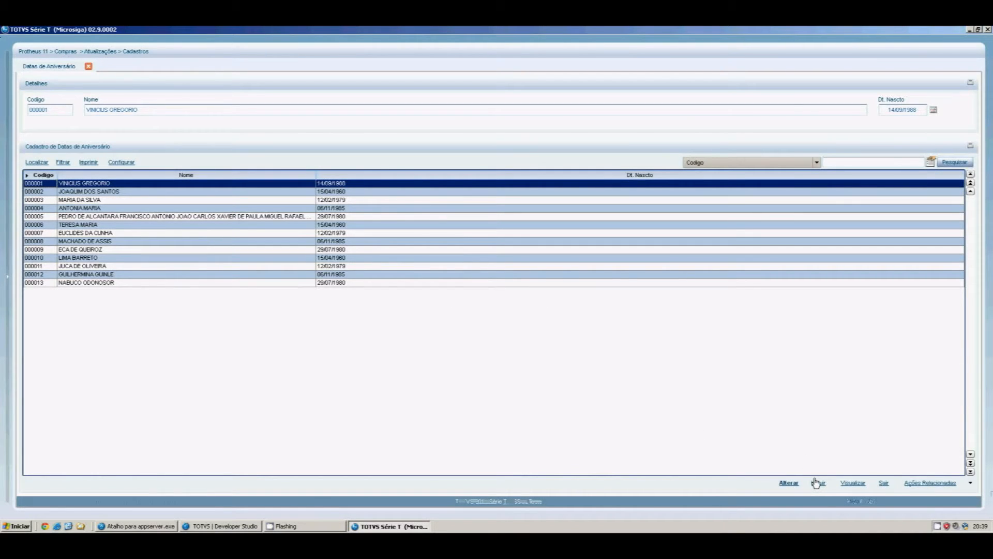
Confirm a new birthday record proposes code 000014, discard it, and exit Protheus
click(816, 482)
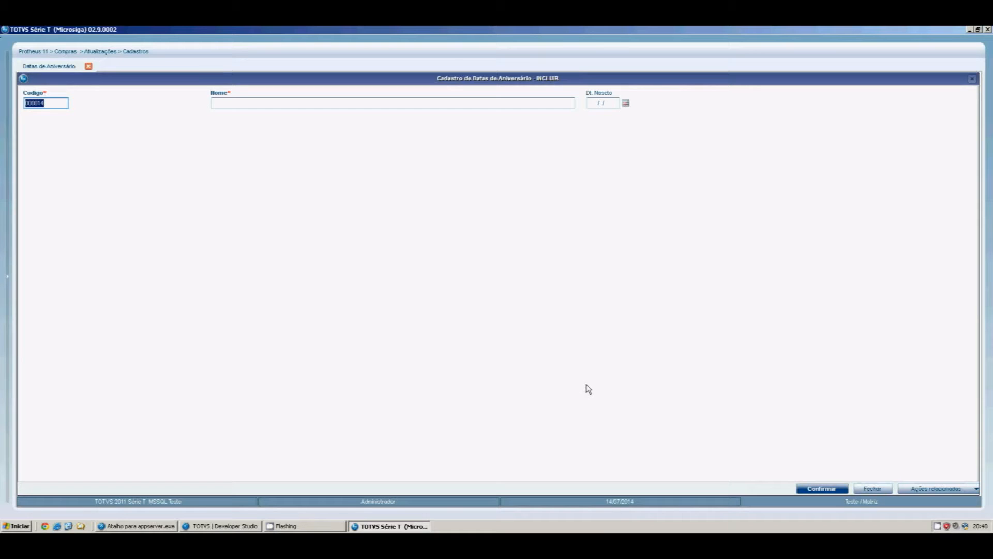
click(862, 489)
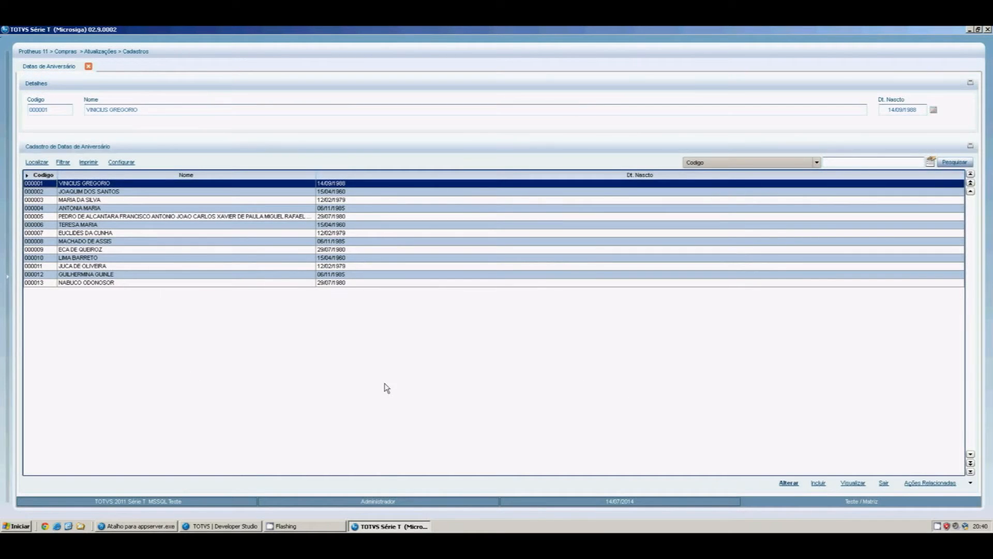
click(885, 484)
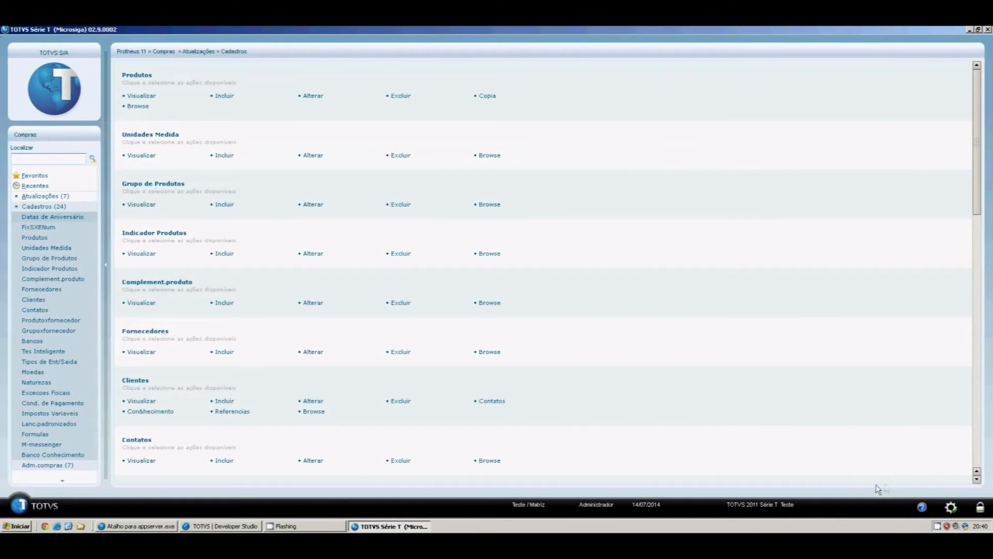
click(987, 30)
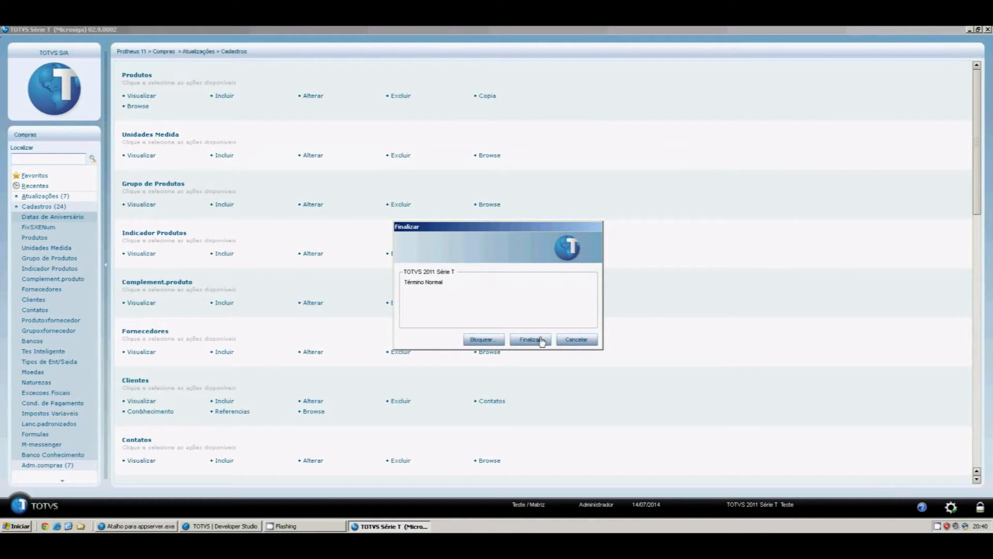
click(526, 340)
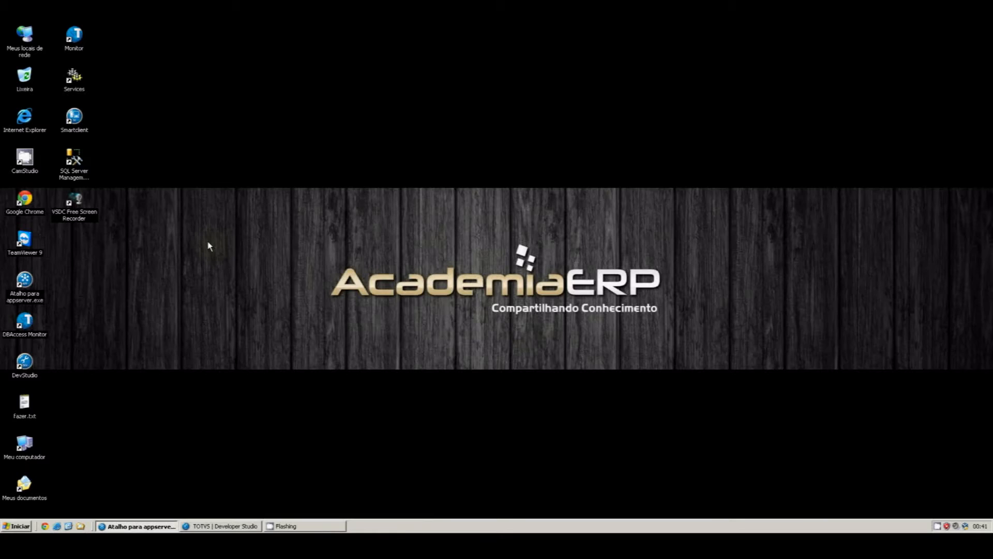
Launch APSDU, connect through the Top Connect driver, and open table ZA0990 with its 13 records
click(75, 130)
double_click(75, 129)
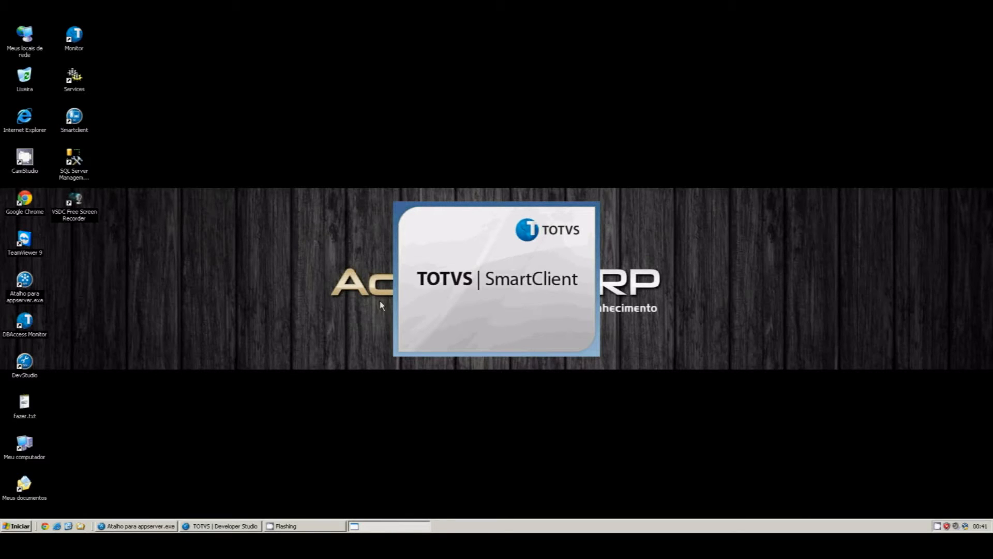
key(Return)
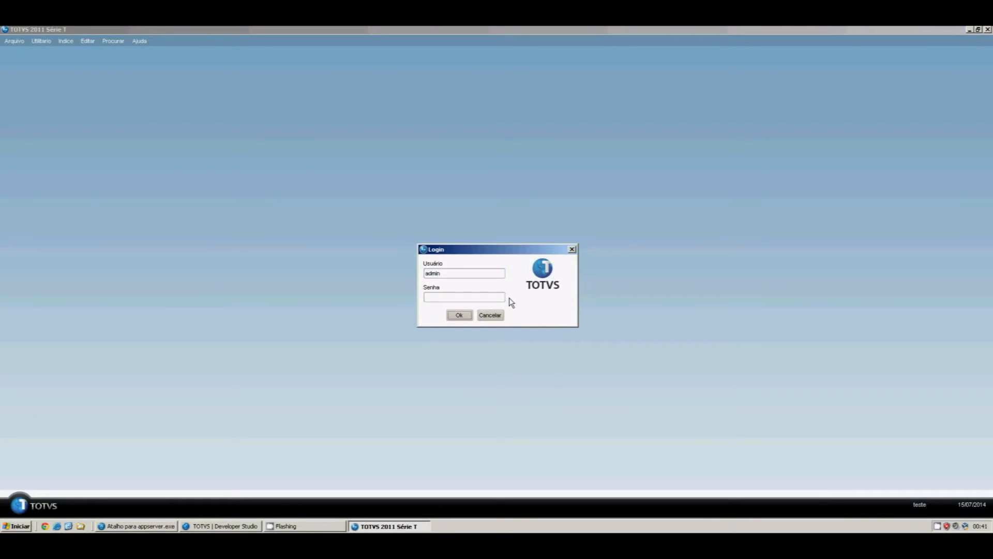
key(Return)
click(509, 298)
key(Return)
key(Return)
key(Return)
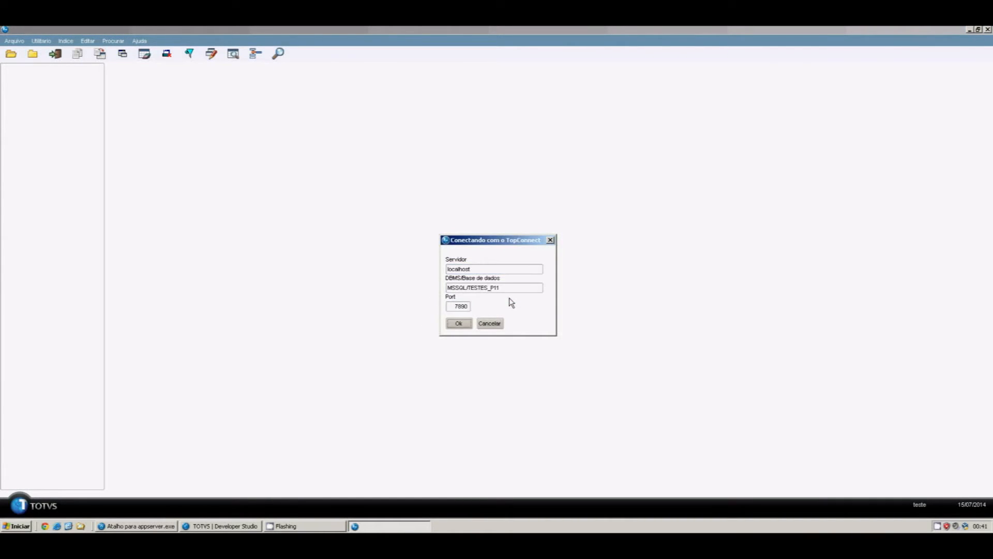
key(Return)
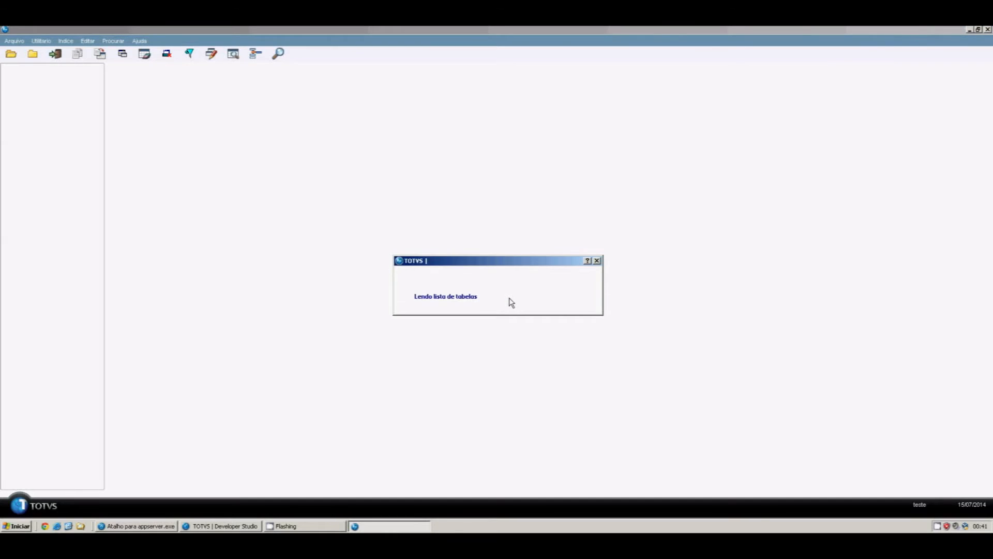
key(Tab)
text(ZA0990)
key(Return)
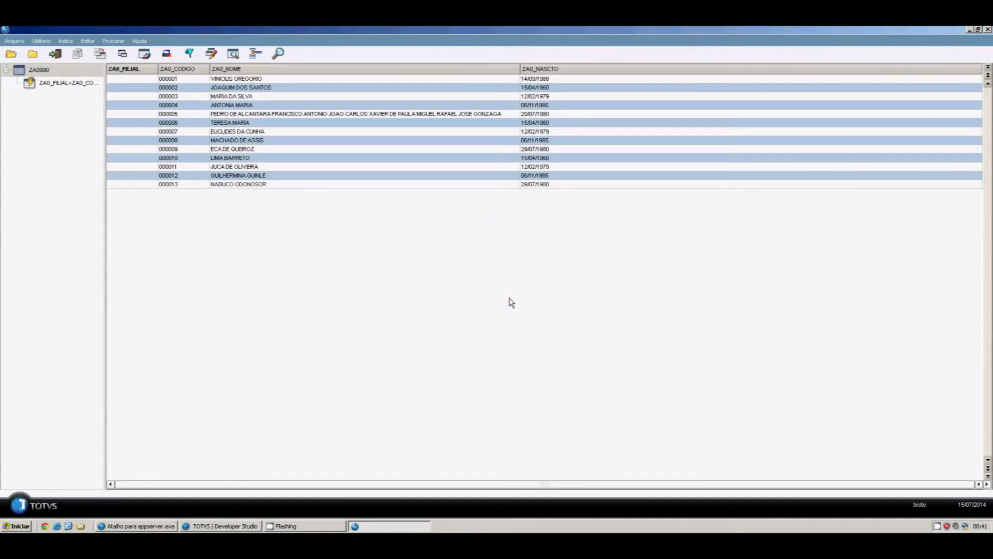
Copy all ZA0990 records to \DATA\ZA0_FULL_BKP as a DBF backup file
click(42, 41)
click(52, 52)
click(511, 266)
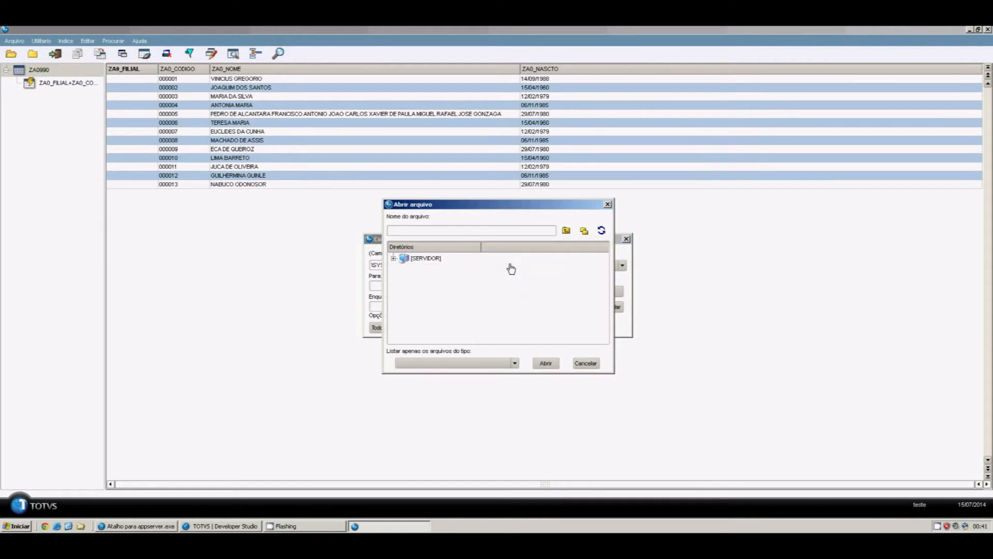
click(393, 258)
click(427, 306)
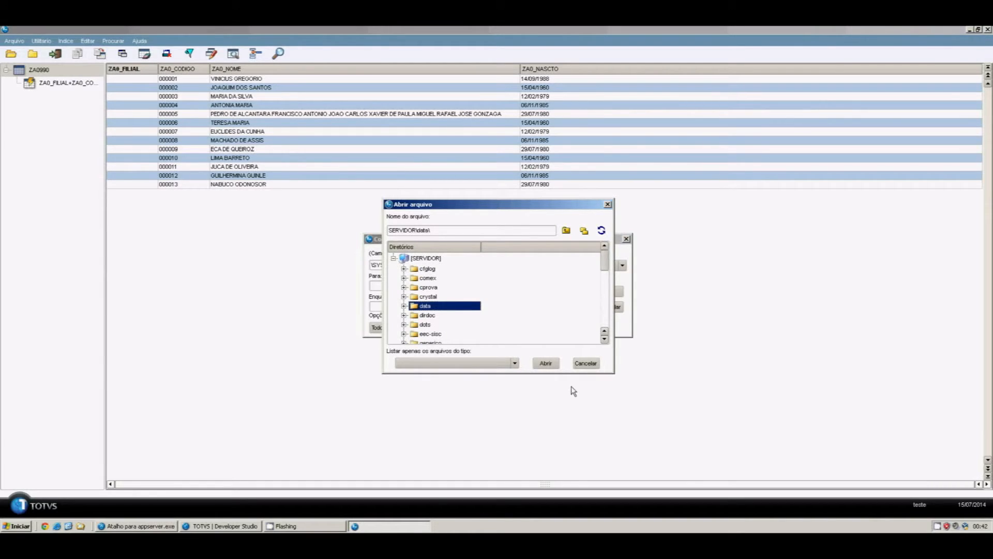
click(553, 368)
click(454, 266)
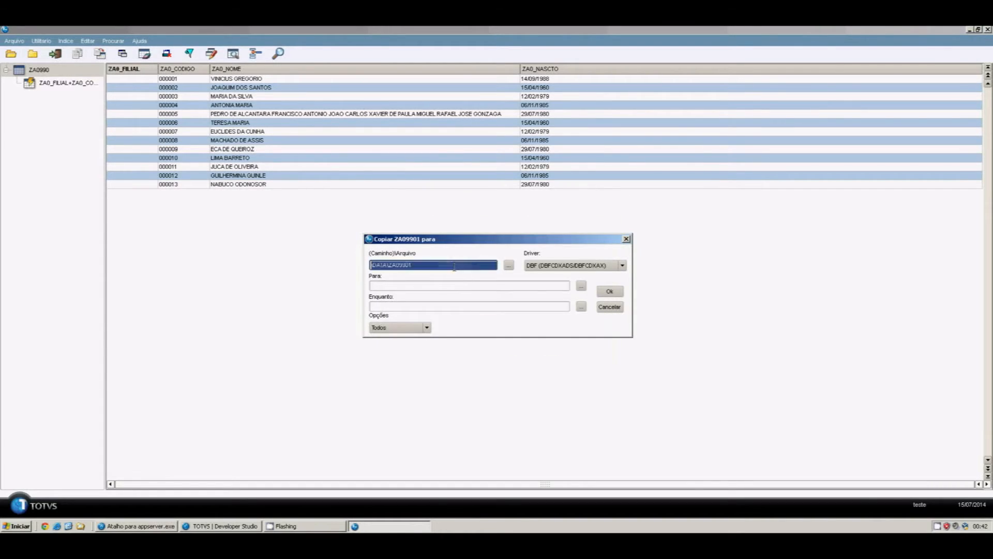
click(454, 266)
key(BackSpace)
key(BackSpace)
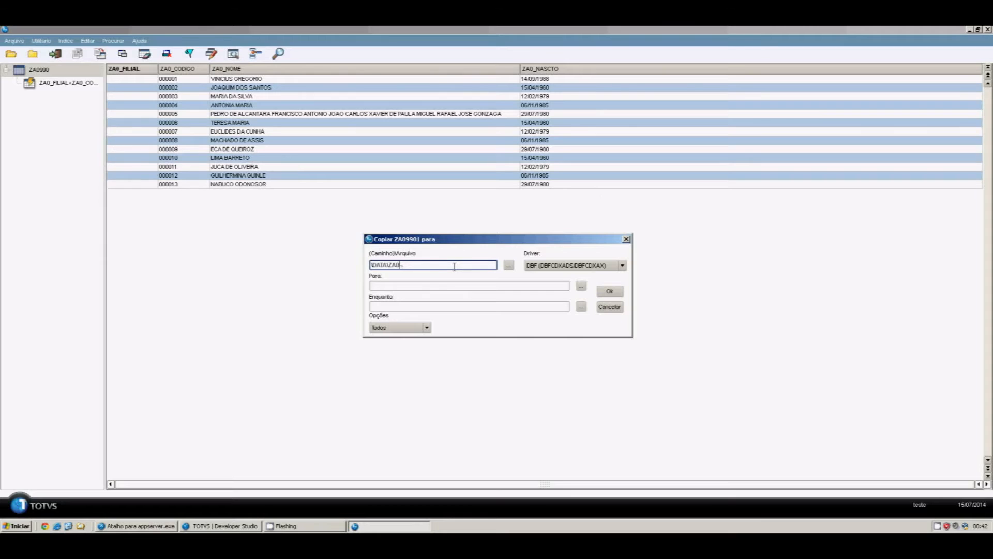
text(_FULL_BKP)
click(614, 292)
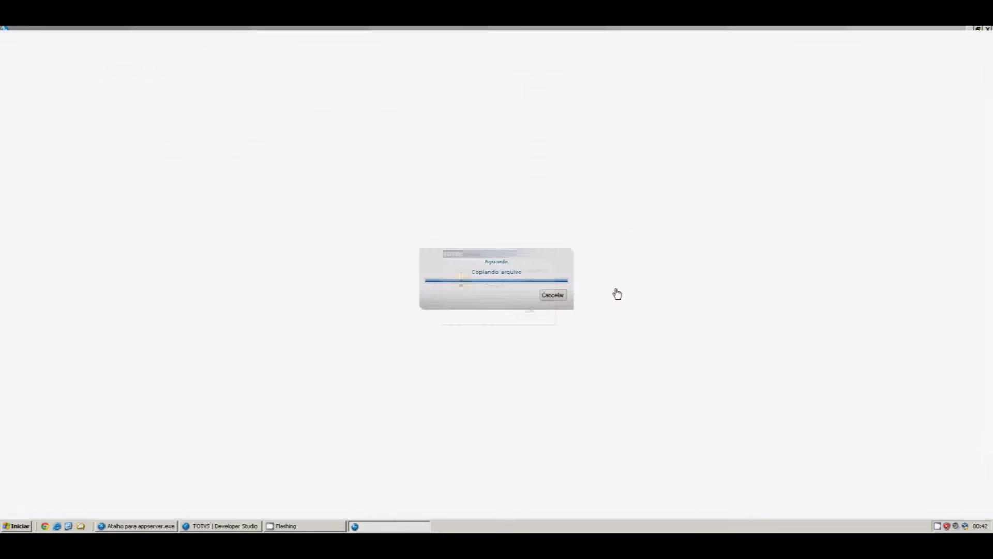
click(513, 311)
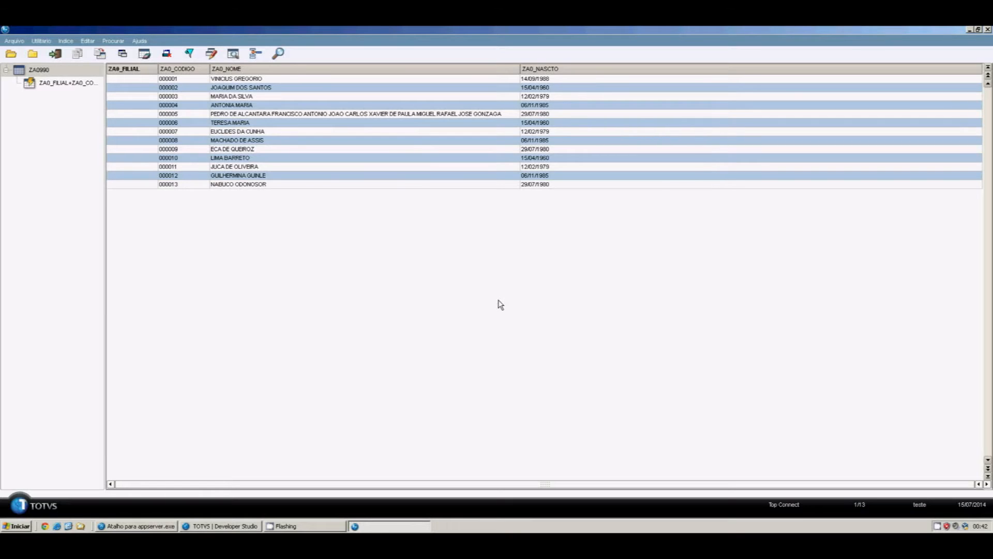
Drop the ZA0990 table from the database via Utilitário > Drop Table, confirming with Sim
click(43, 41)
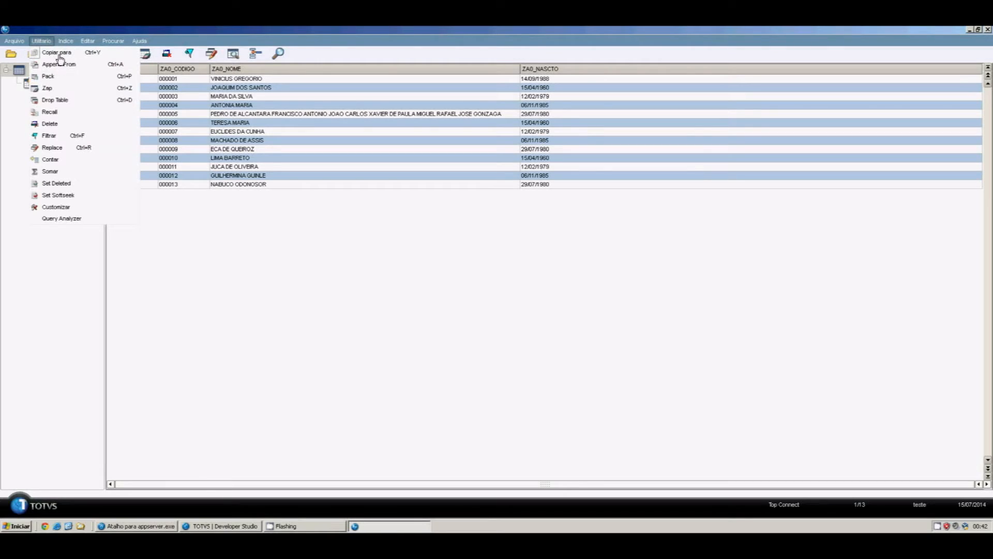
click(54, 101)
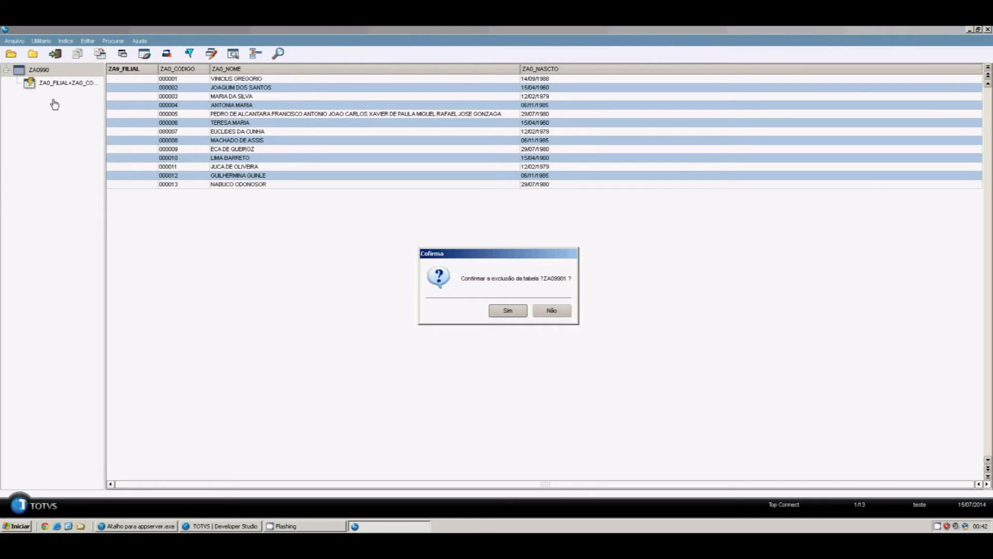
click(500, 314)
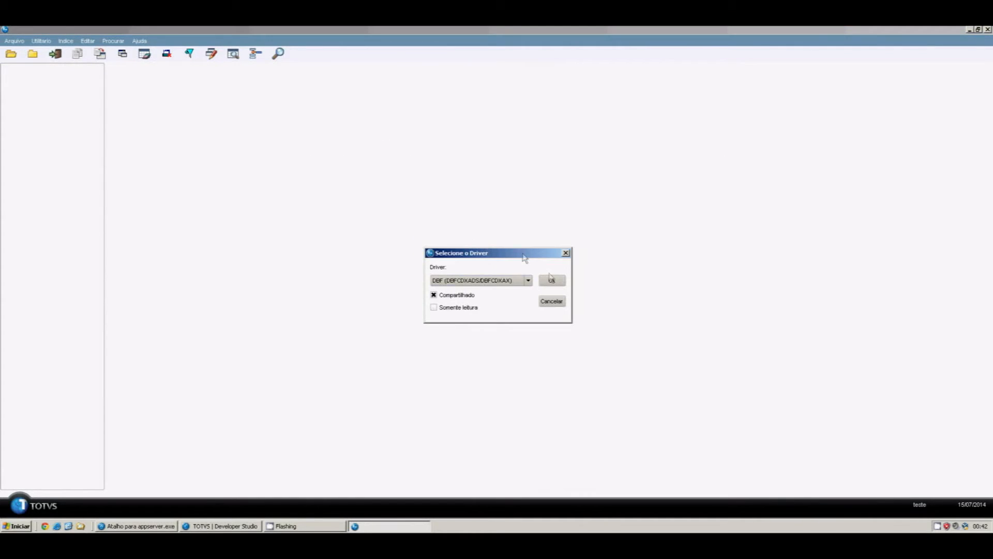
Search the Top Connect table list for ZA0, accept the 'Não encontrado' error, and cancel
click(528, 280)
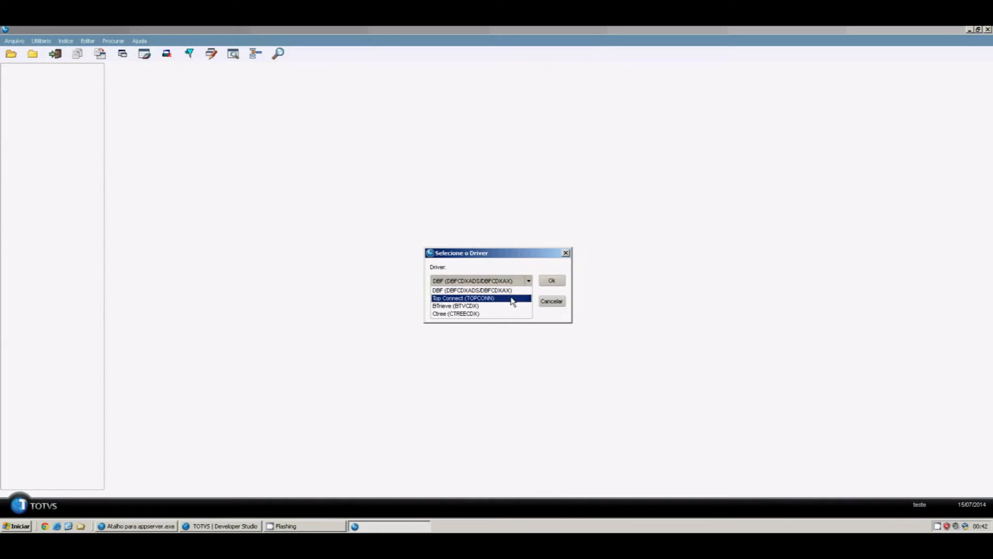
click(514, 297)
click(542, 282)
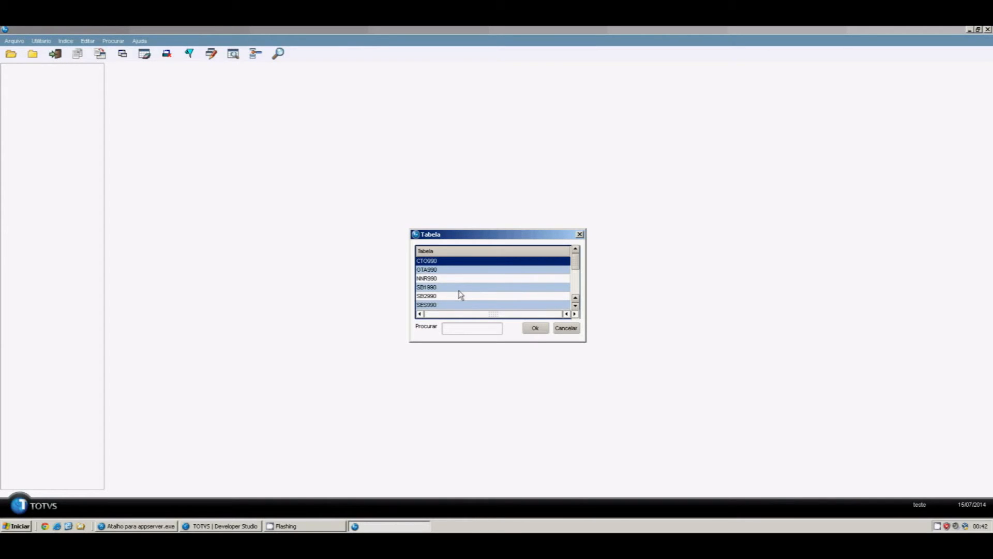
key(Tab)
text(ZZ)
text(A0)
key(Return)
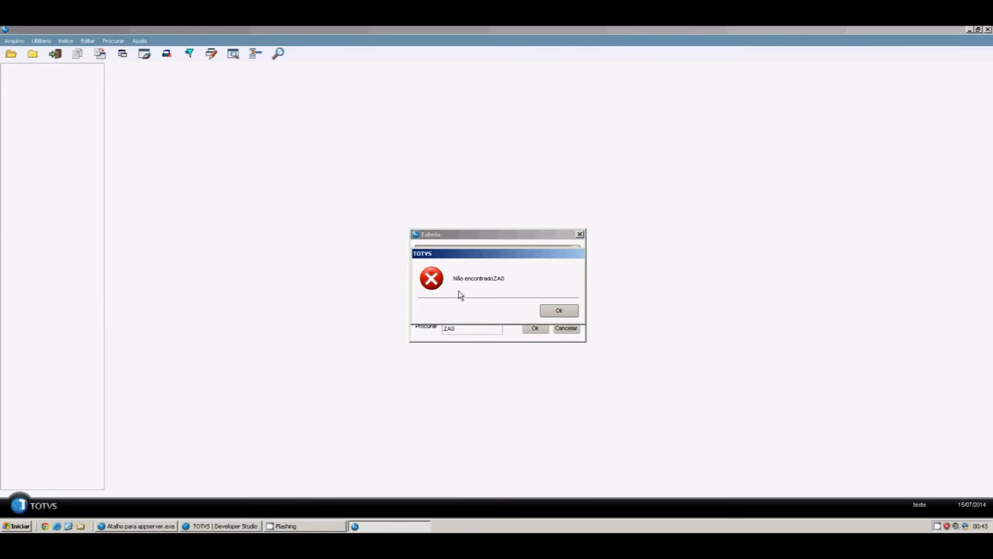
click(559, 312)
click(566, 329)
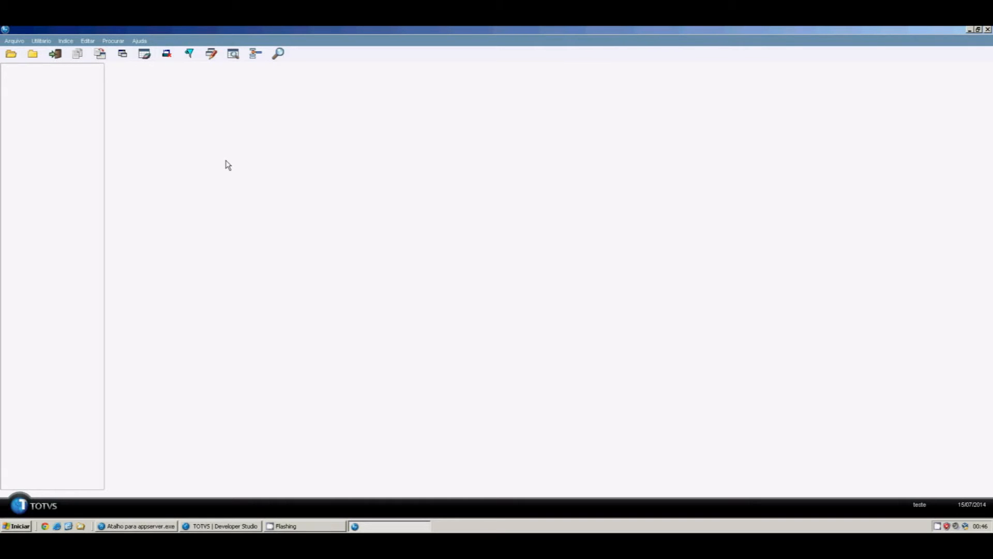
Close APSDU, relaunch SmartClient with sigamdi, and sign in as admin
click(71, 525)
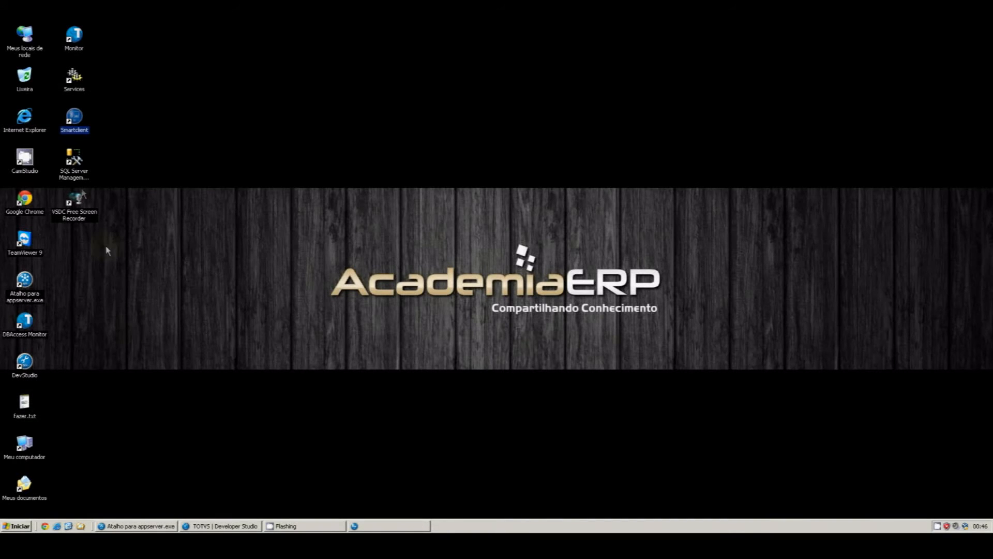
double_click(75, 123)
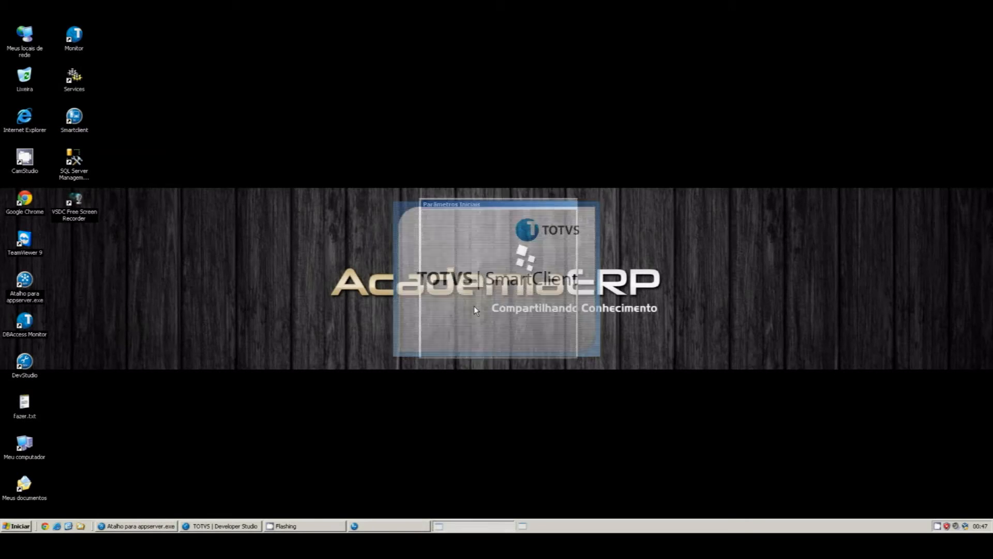
key(Down)
key(Tab)
key(Tab)
key(Return)
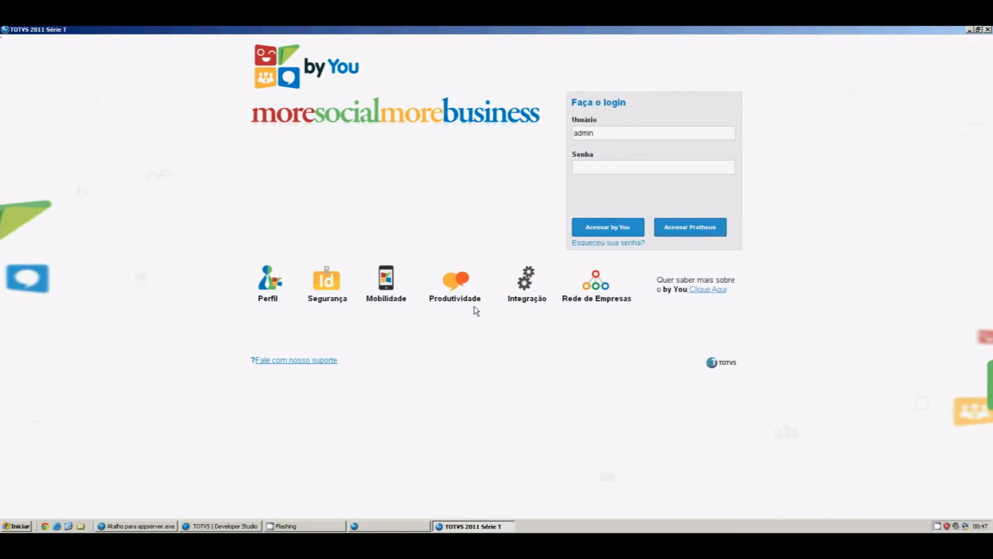
key(Return)
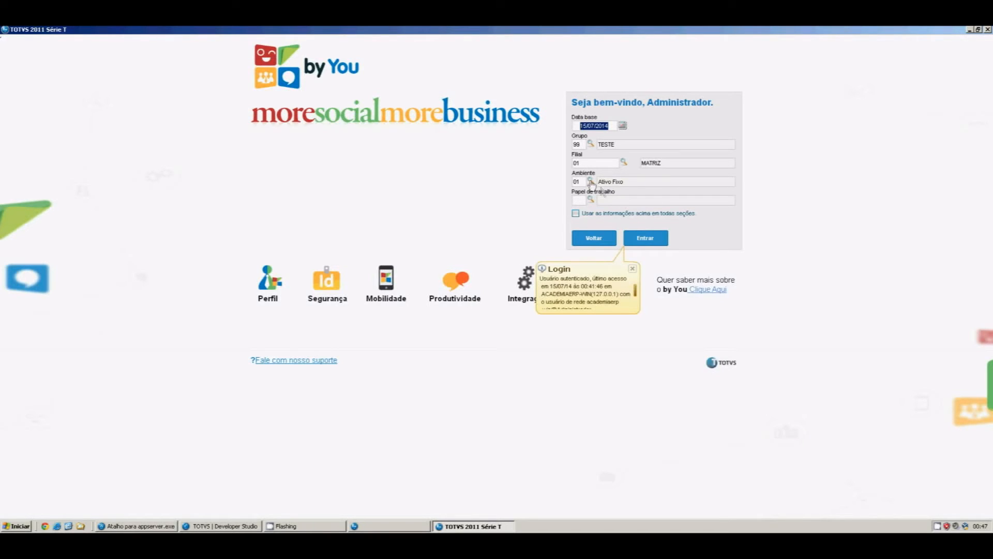
Enter the Compras environment 02 and expand Atualizações > Cadastros
click(582, 180)
text(02)
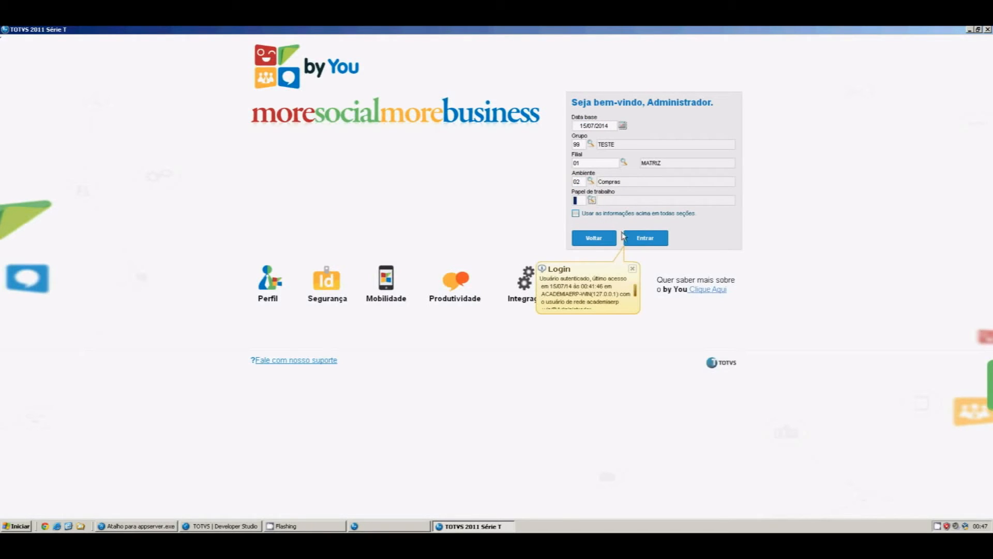
click(629, 236)
click(66, 197)
click(66, 207)
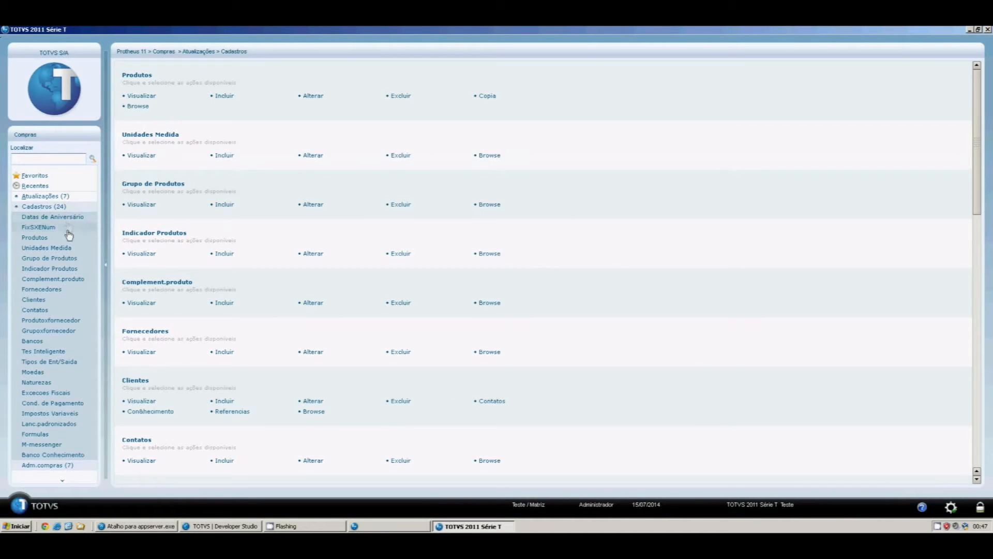
Open Datas de Aniversário so ZA0 is recreated with no records, then leave with Sair
click(66, 218)
click(505, 343)
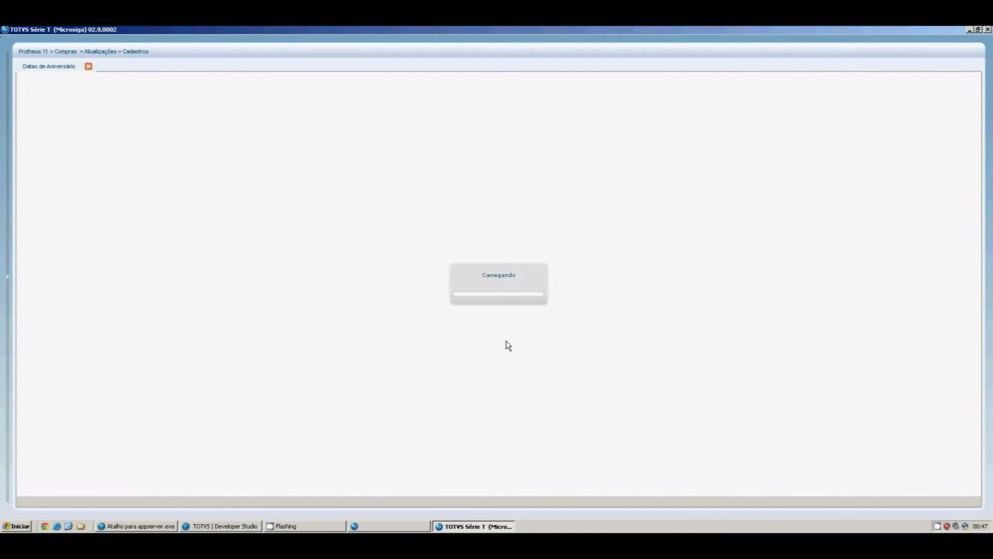
click(55, 54)
click(510, 312)
click(587, 344)
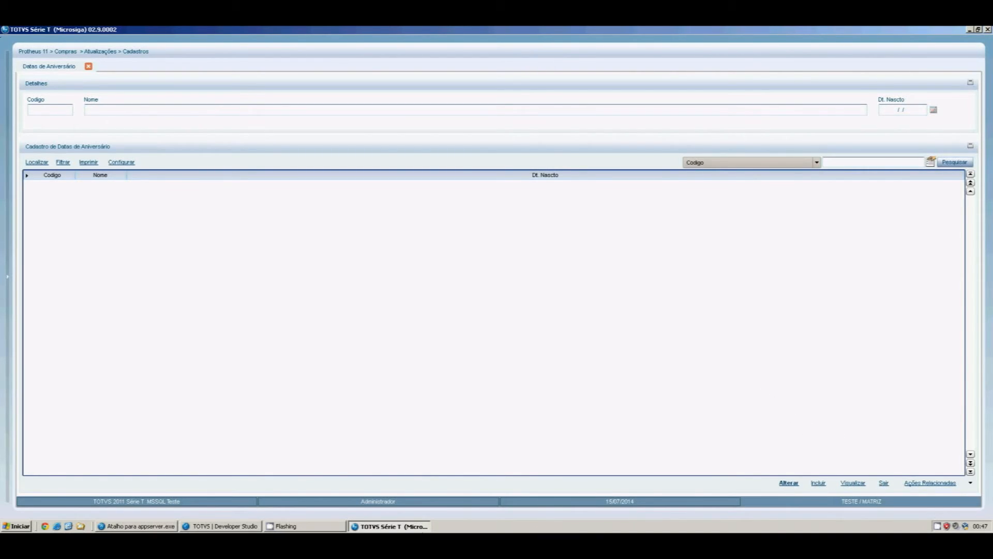
click(882, 482)
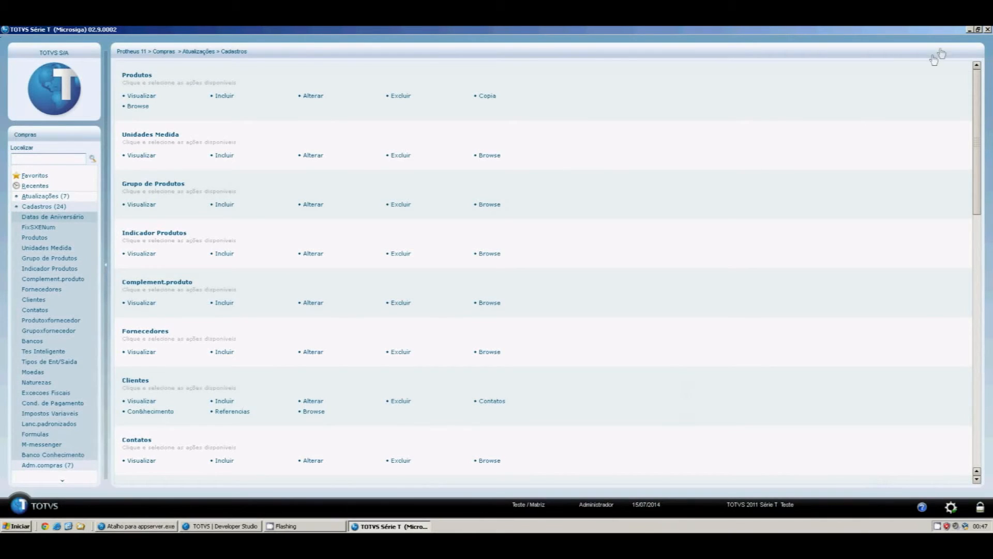
Relaunch SmartClient with the apsdu program and log in with the administrator account
click(69, 526)
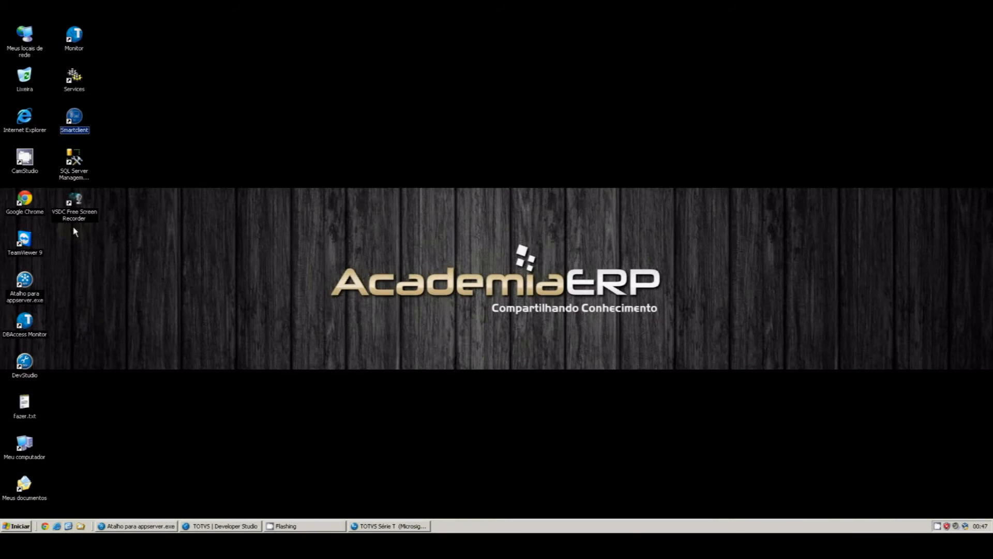
double_click(73, 120)
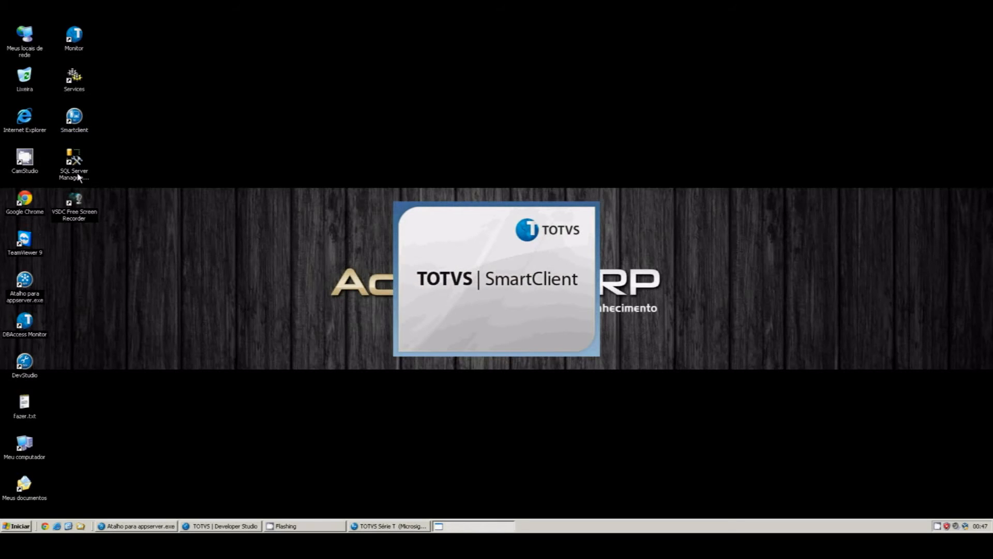
text(apsdu)
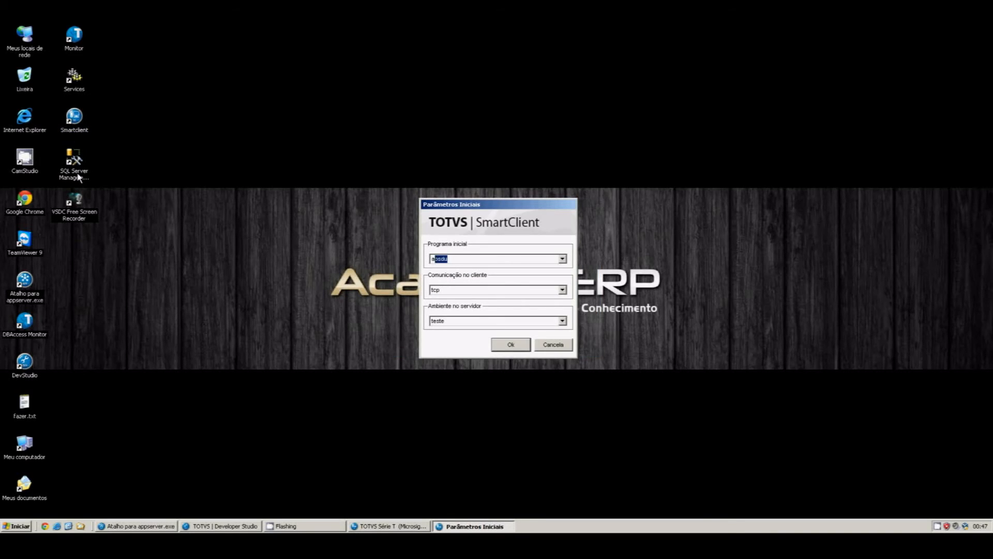
key(Return)
text(admin)
key(Tab)
key(Tab)
key(Return)
Connect through the Top Connect driver and open the empty ZA0990 table
key(alt+Down)
key(Down)
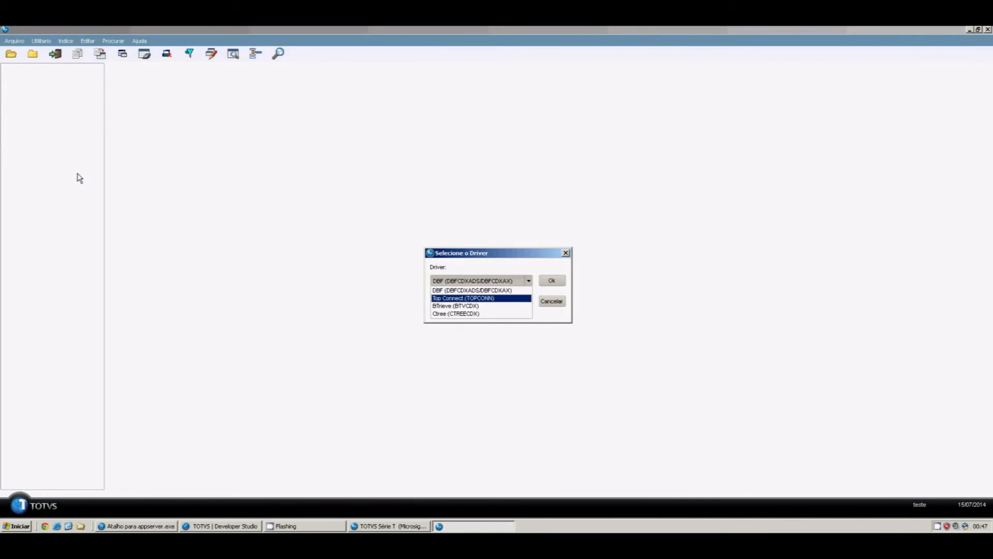
key(Return)
key(Tab)
key(Return)
key(Tab)
key(Tab)
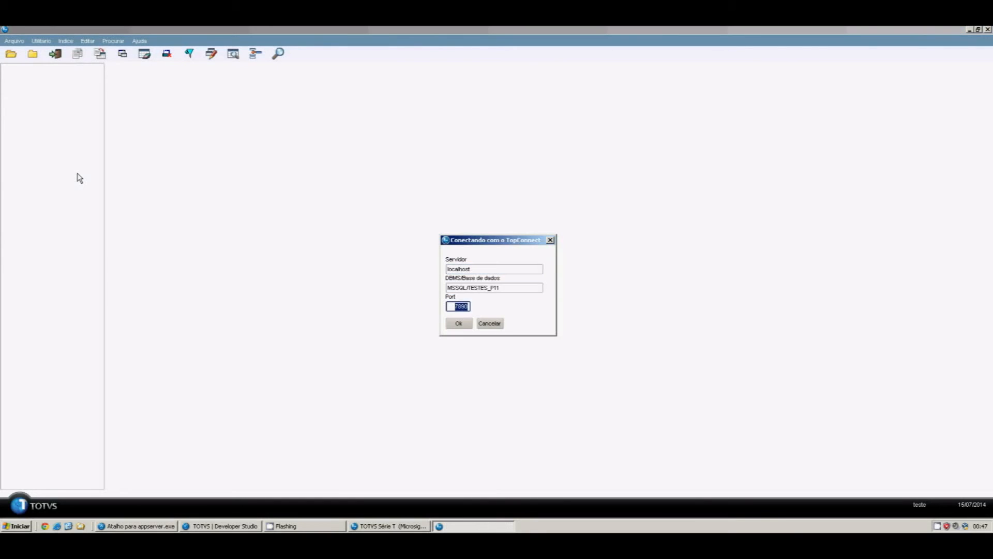
key(Tab)
key(Return)
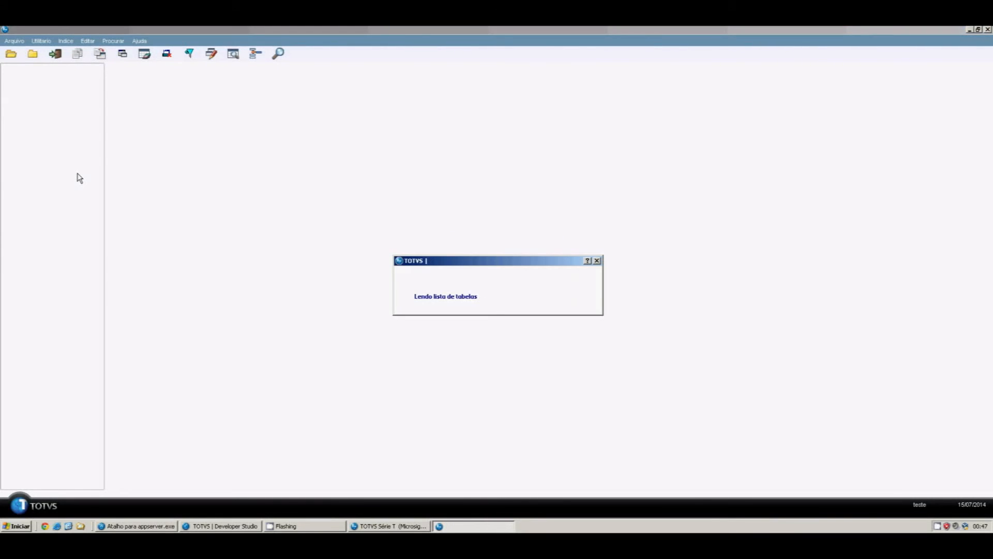
key(Tab)
text(ZA0990)
key(Return)
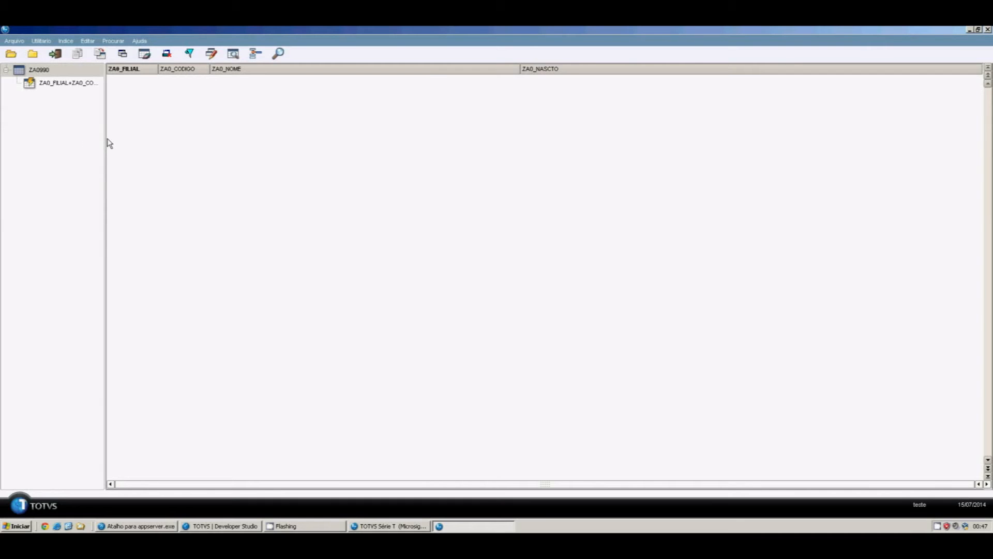
Append all 13 records from SERVIDOR > data > za0_full_bkp.dbf into ZA0990
click(38, 42)
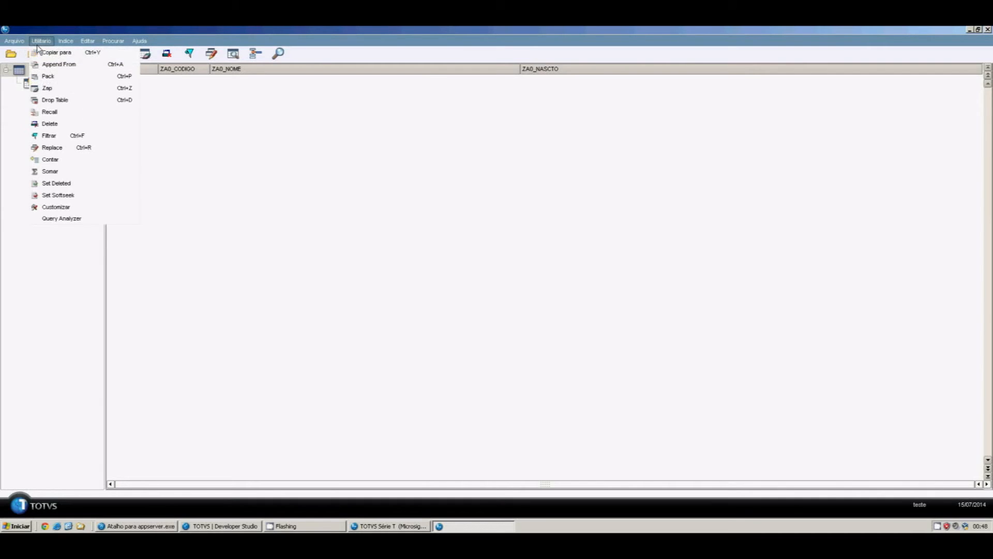
click(44, 62)
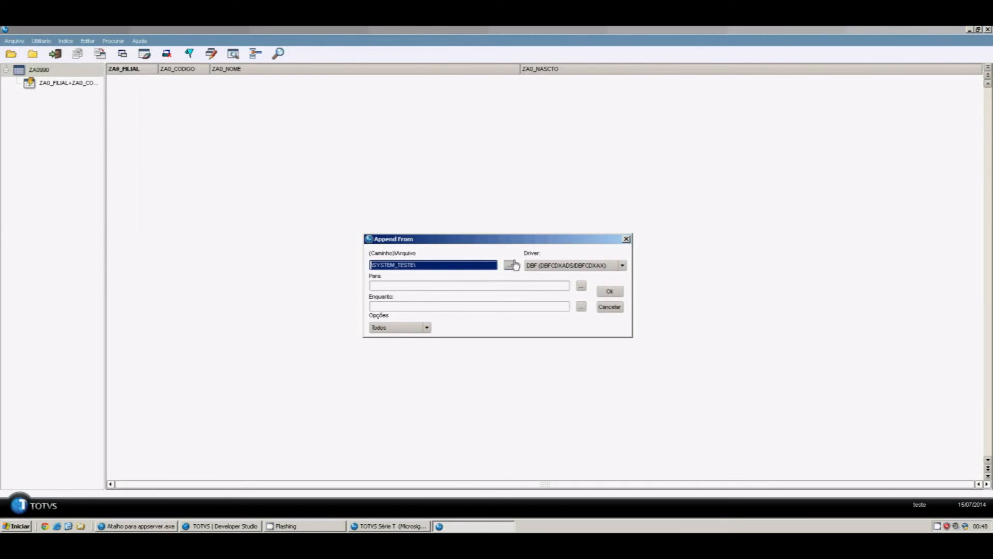
click(509, 265)
click(393, 258)
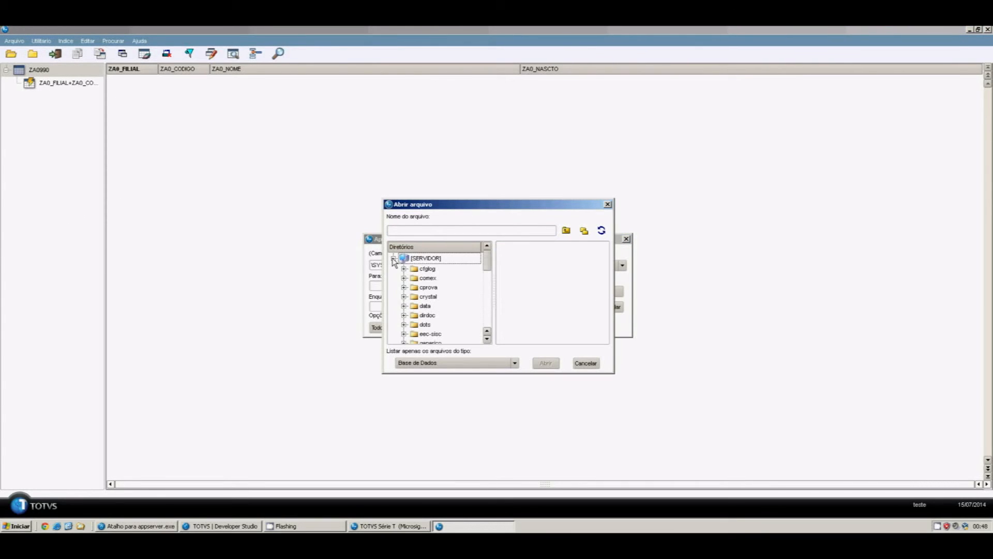
click(419, 306)
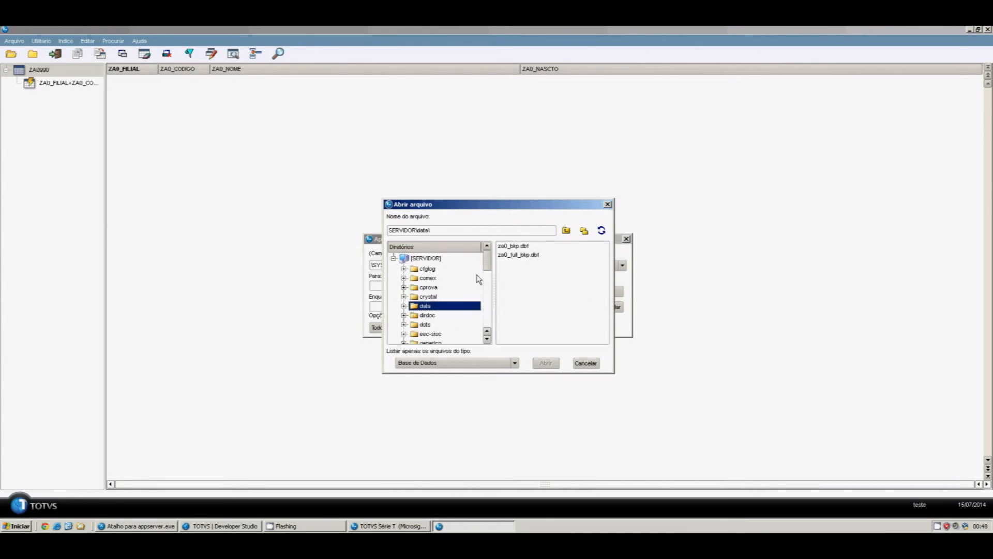
click(534, 255)
click(546, 364)
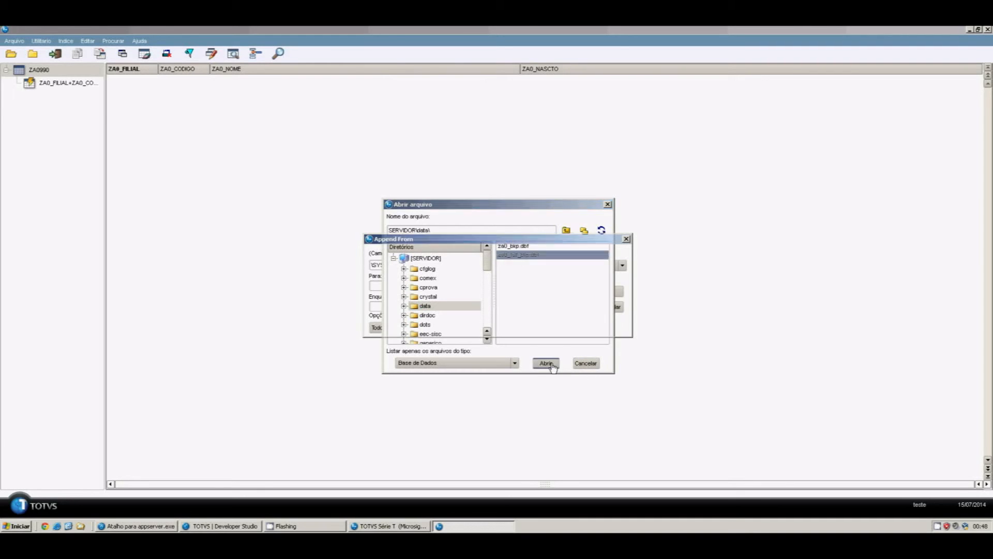
click(611, 290)
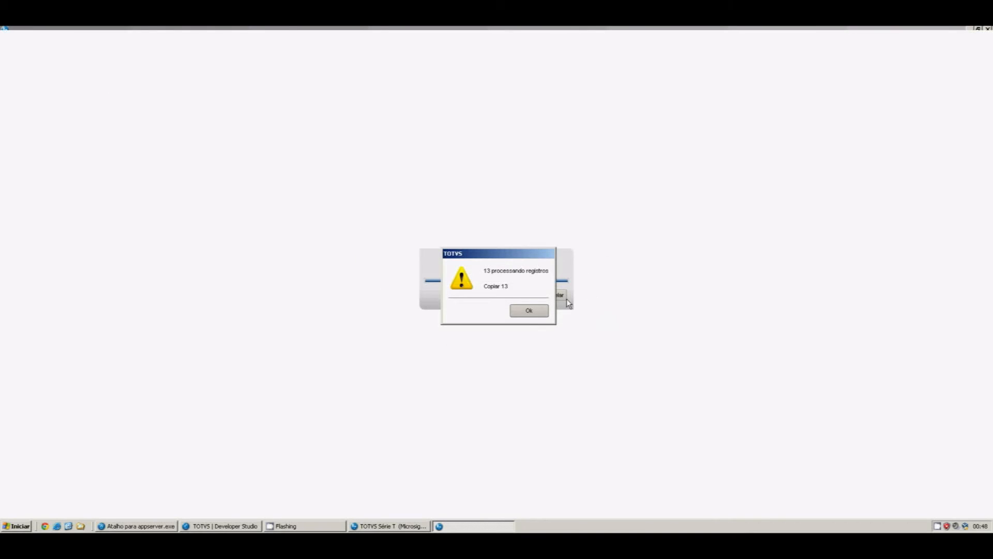
click(520, 317)
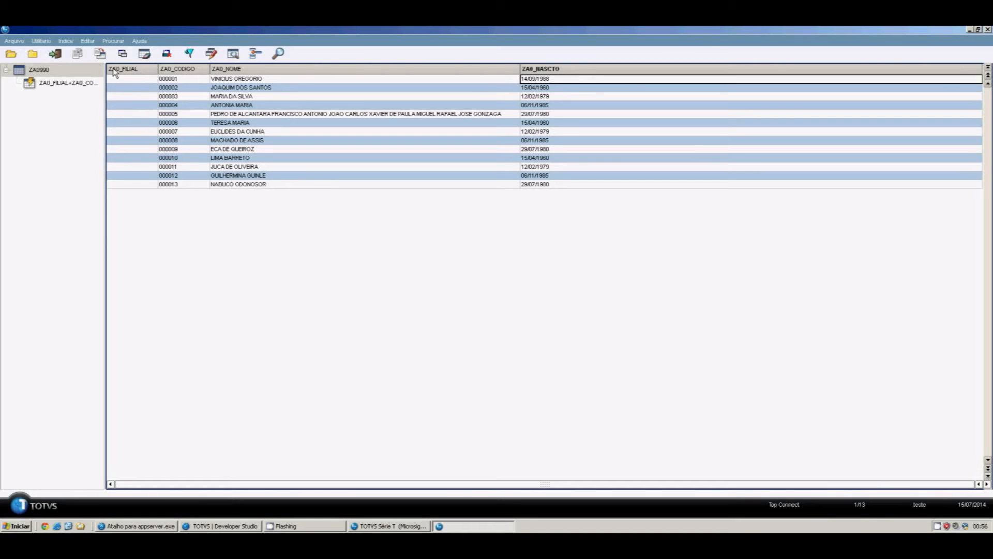
Set up a Replace of field ZA0_NASCTO with the value CTOD("01/01/80"), then start building its condition
click(42, 41)
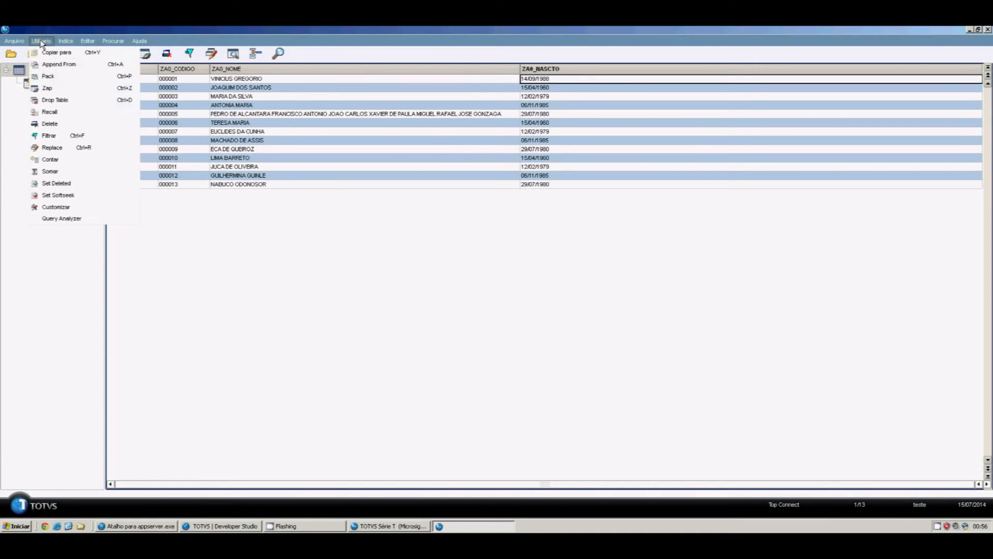
click(53, 148)
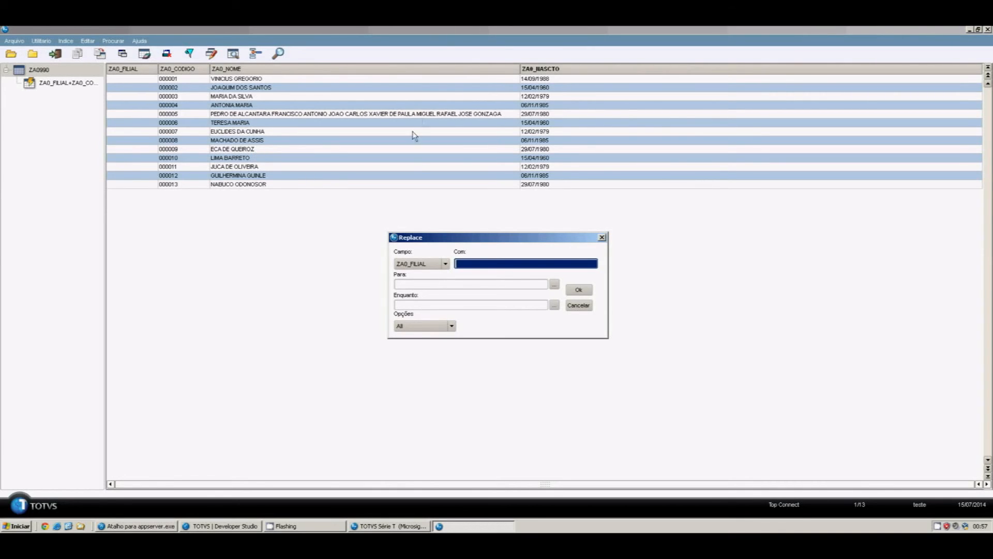
click(472, 263)
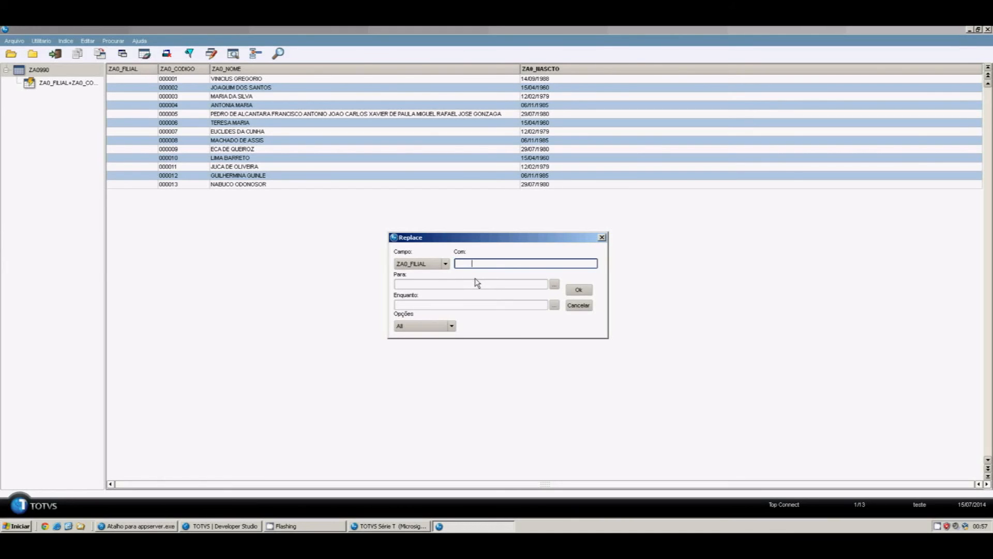
click(445, 265)
click(416, 297)
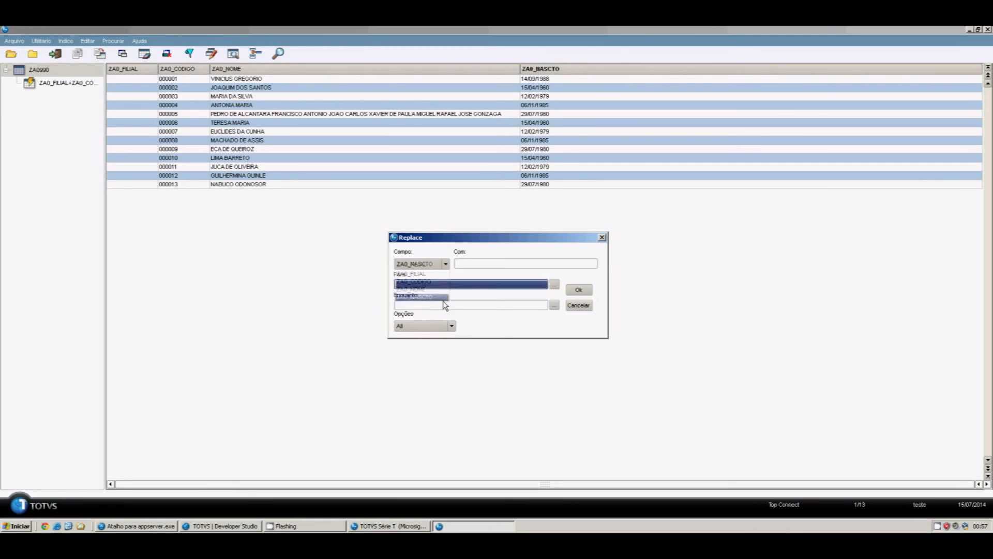
click(466, 264)
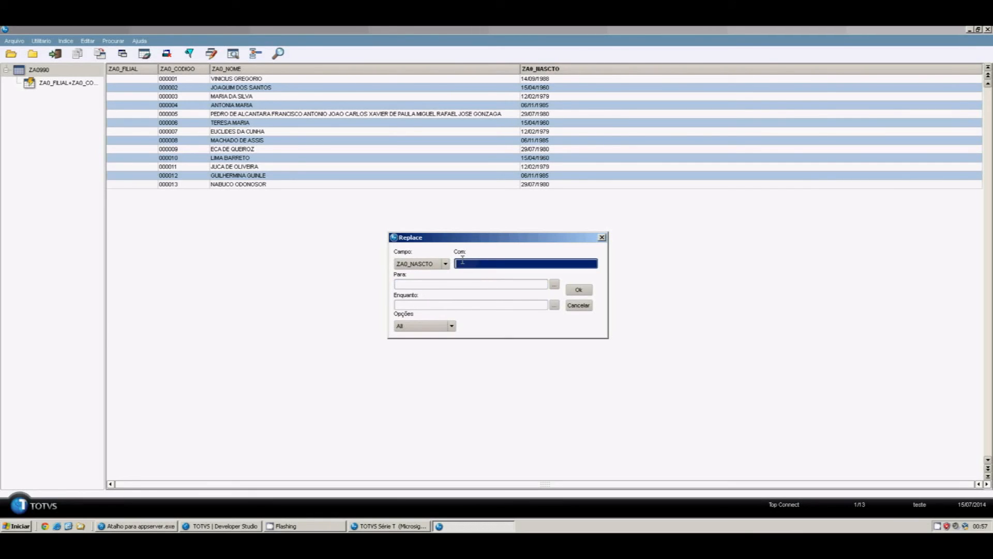
text(CTOD(")
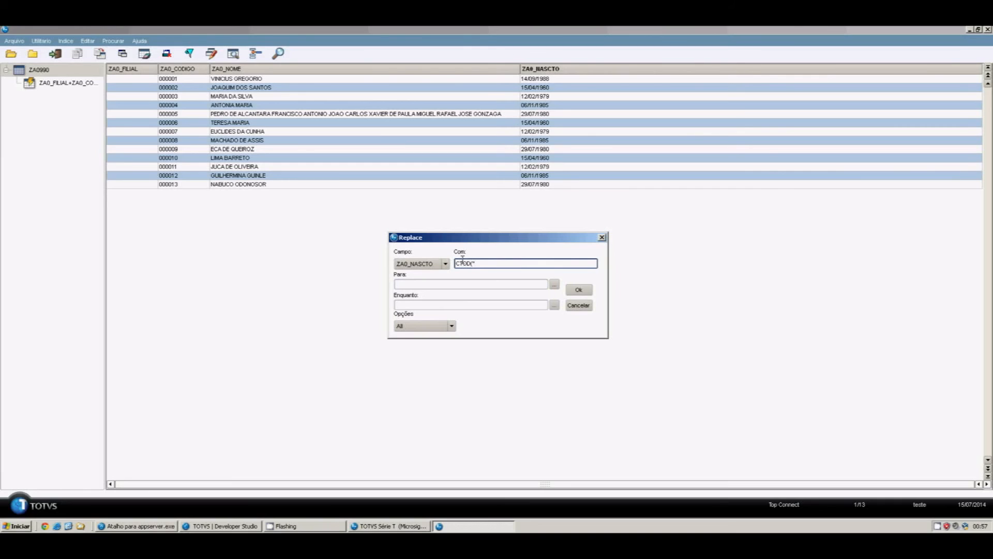
text(01/01/80"))
click(554, 285)
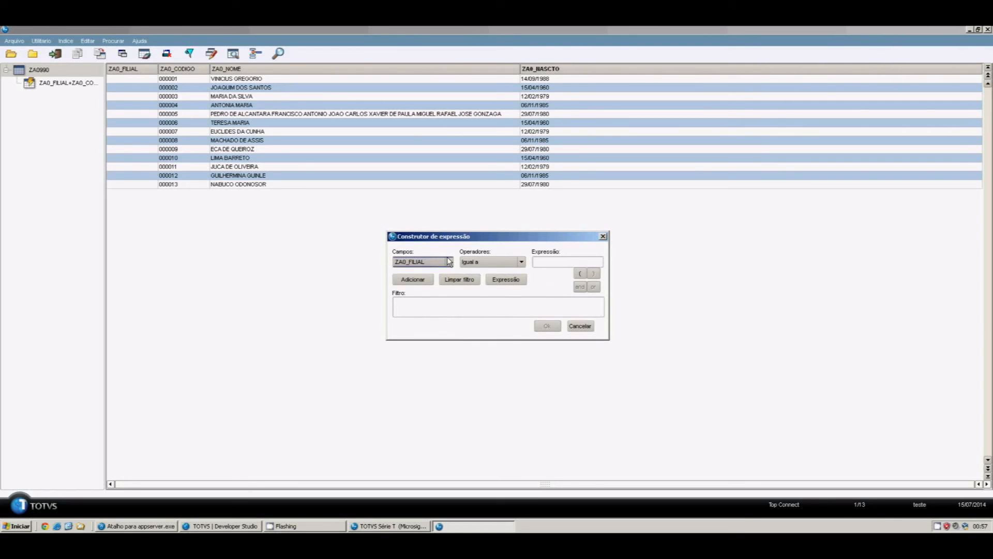
Run the replacement on records where ZA0_NASCTO is greater than 01/01/1980, changing 7 records
click(448, 260)
click(440, 297)
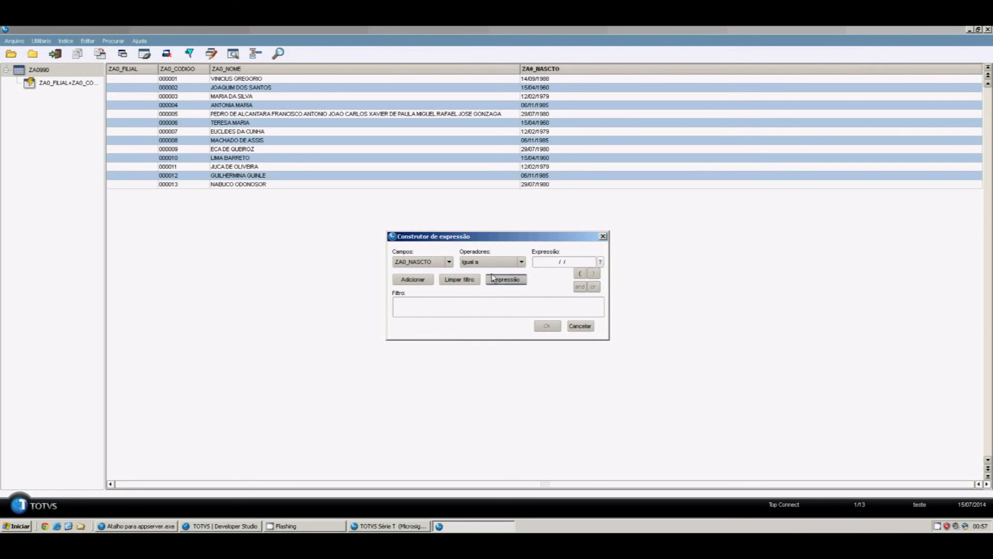
click(520, 263)
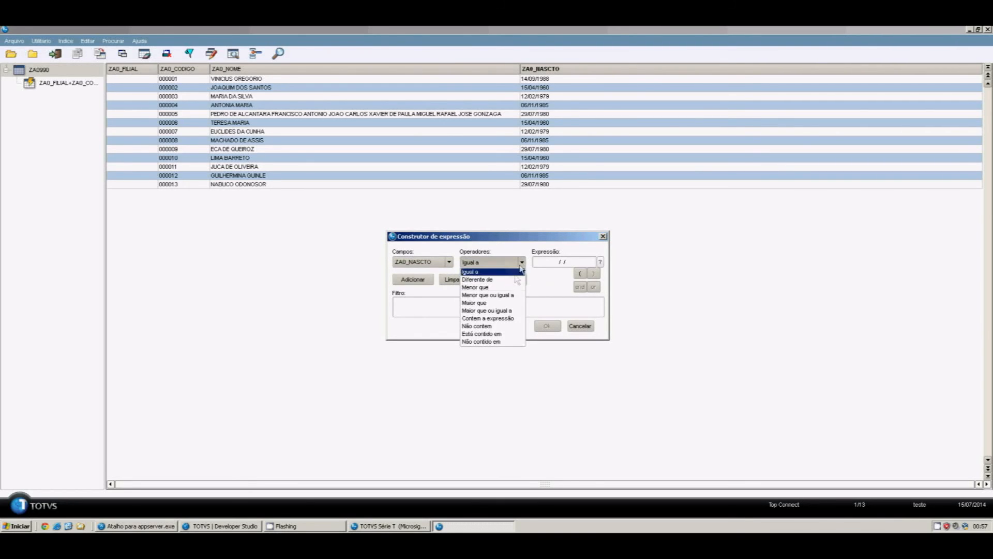
click(504, 303)
click(572, 262)
text(01/01/1980)
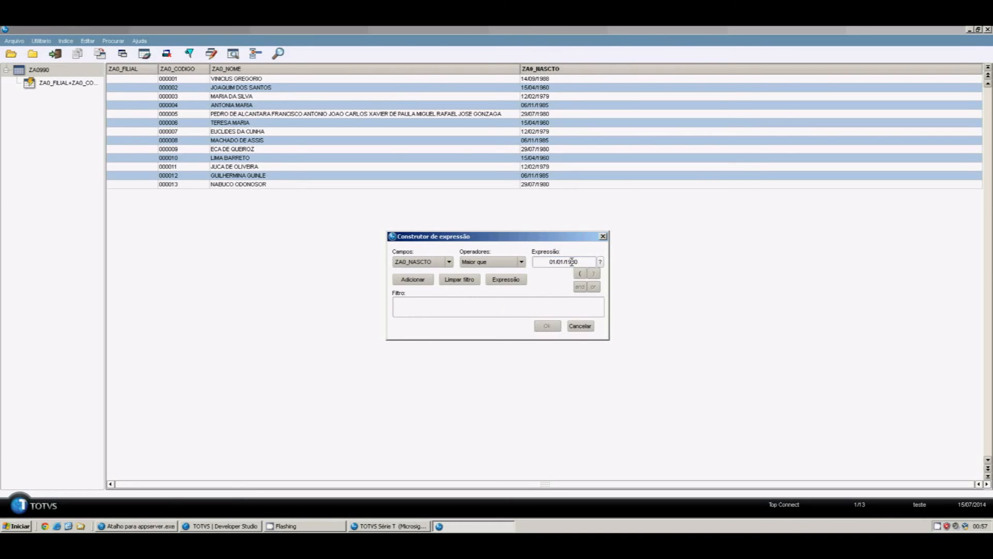
click(415, 280)
click(547, 326)
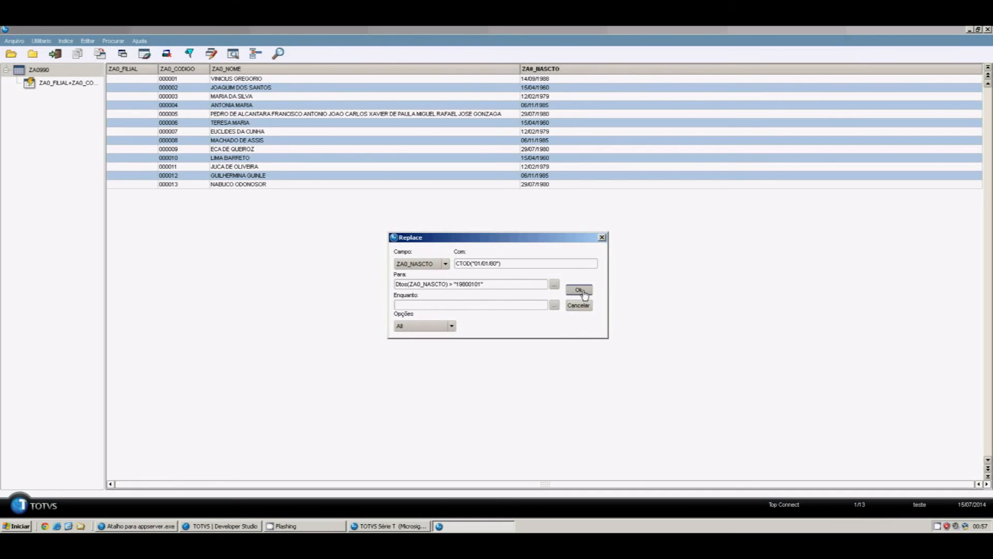
click(580, 290)
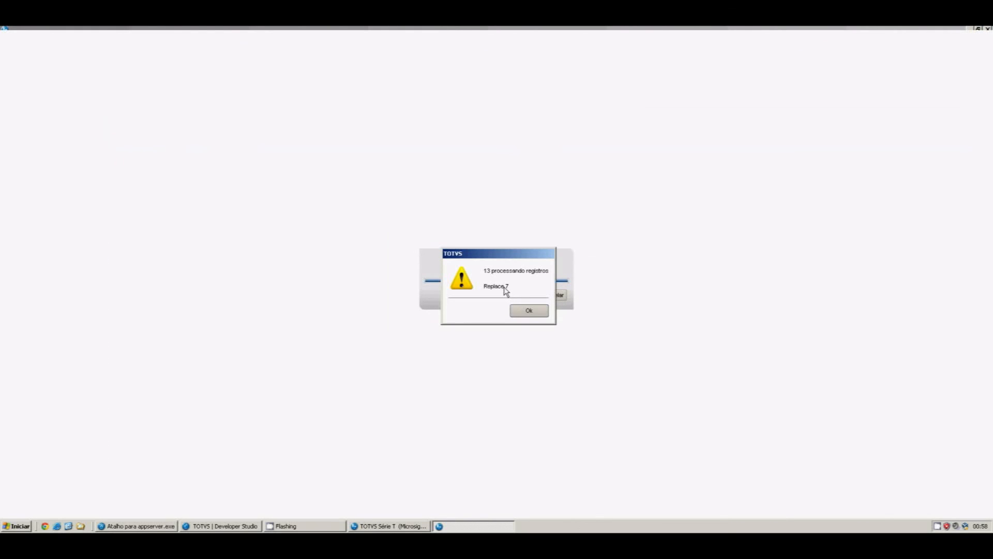
click(516, 310)
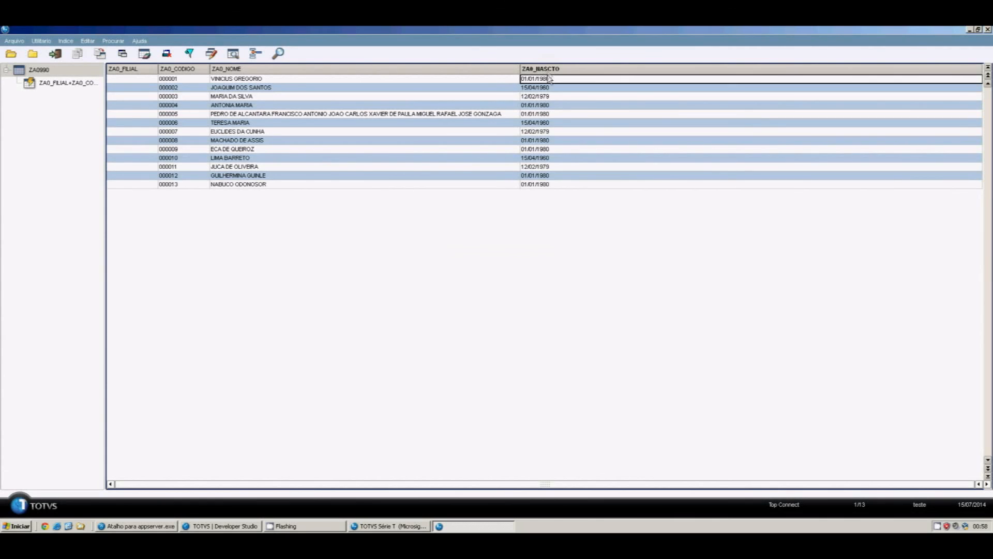
Check the updated birth dates of records 000004, 000008, 000009, 000012 and 000013
click(550, 105)
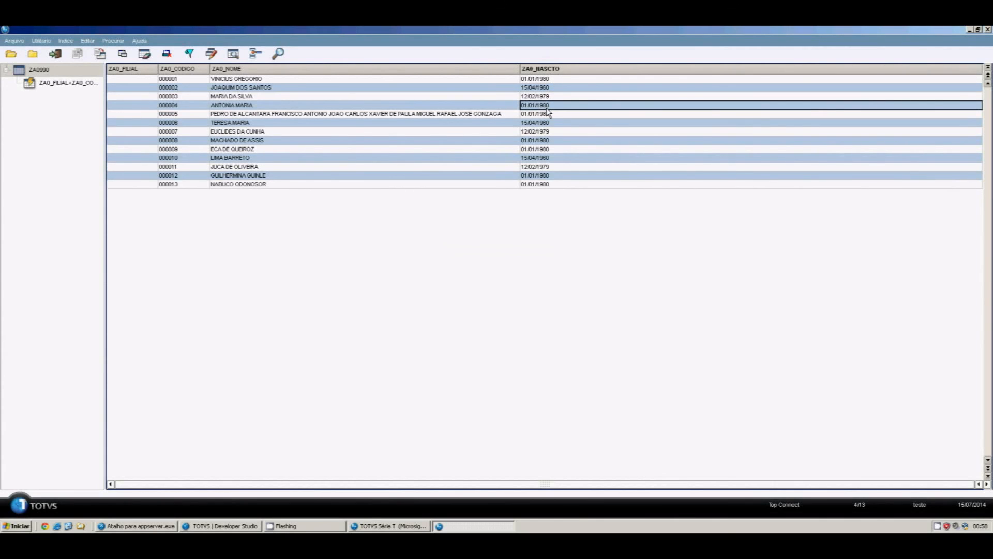
click(546, 141)
click(552, 150)
click(552, 175)
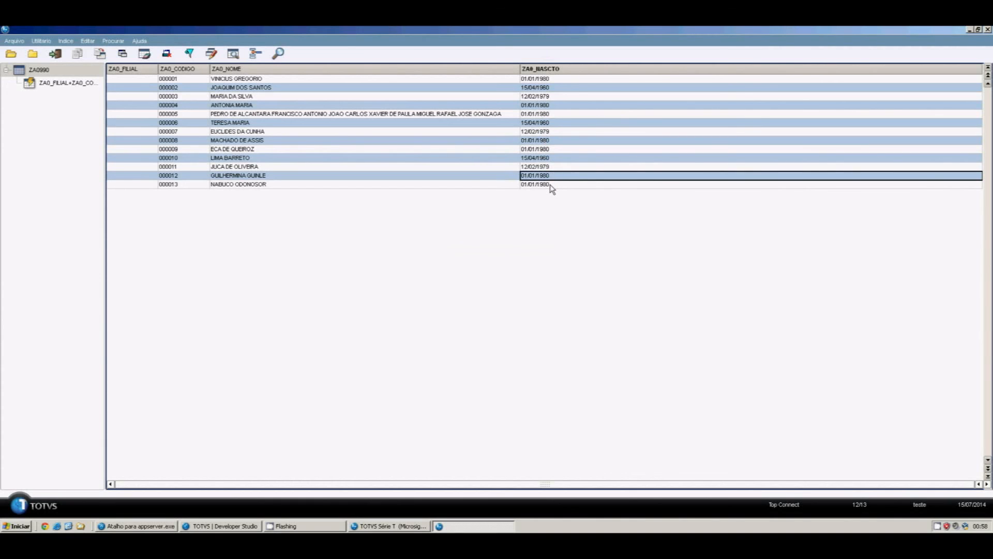
click(550, 184)
key(Left)
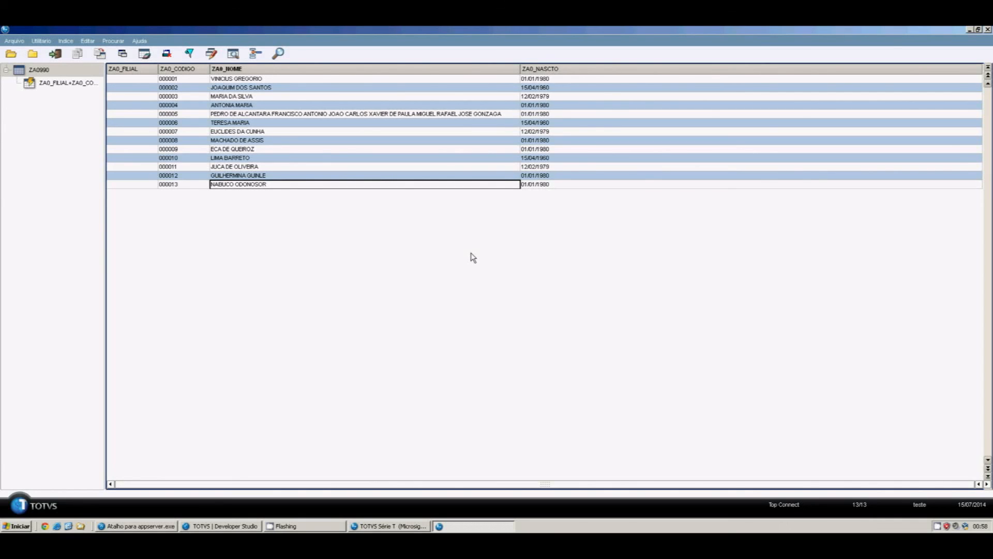